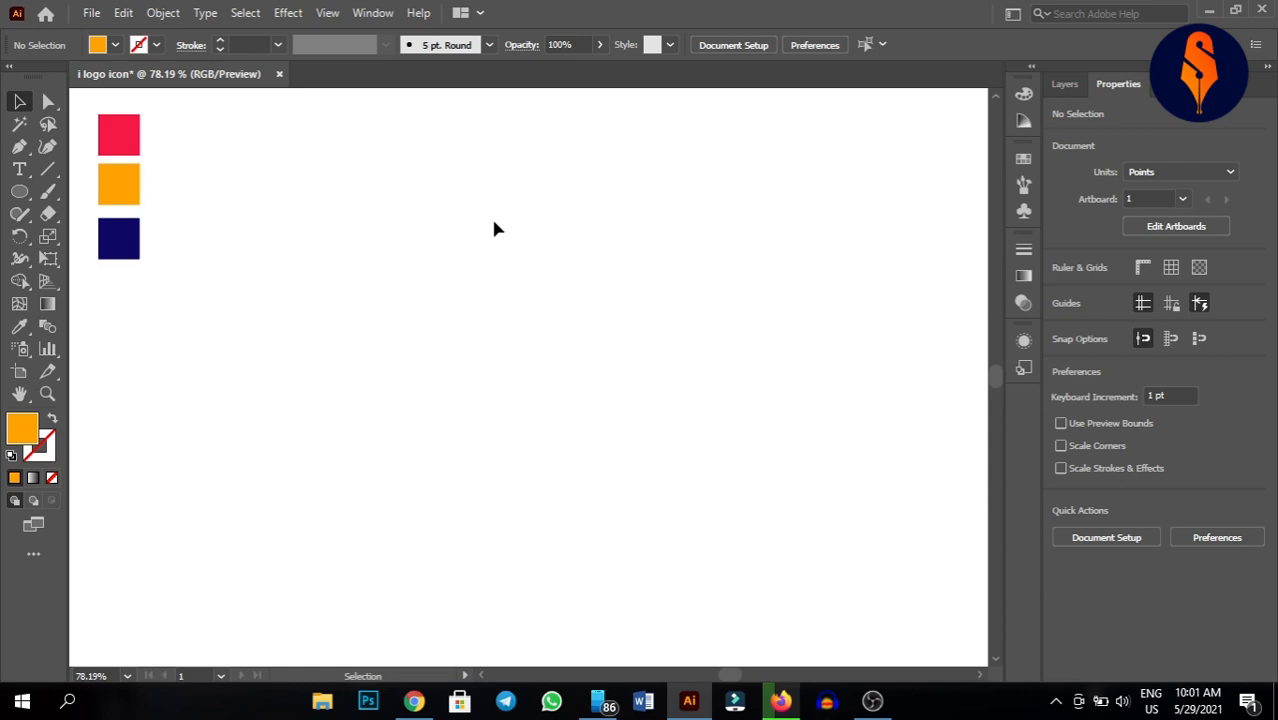
- Paste the copied photo of the hand-drawn wing sketch into the document
click(165, 14)
click(165, 14)
click(124, 13)
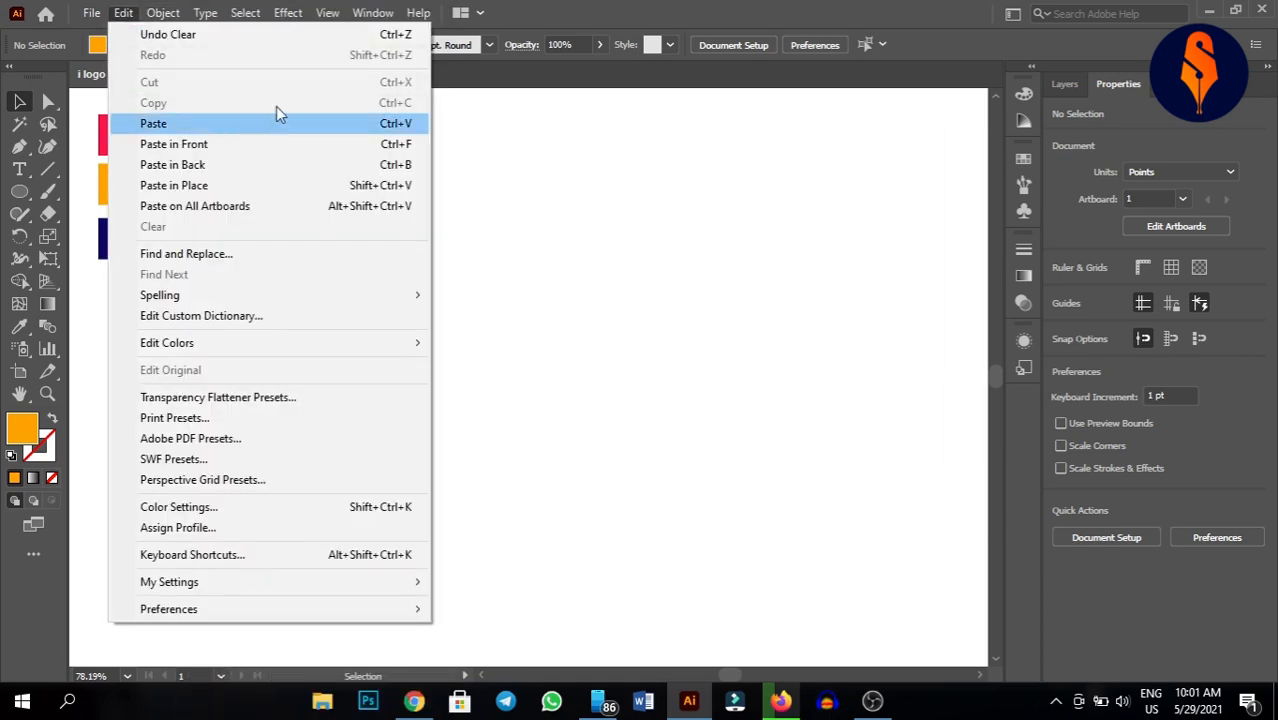
click(190, 123)
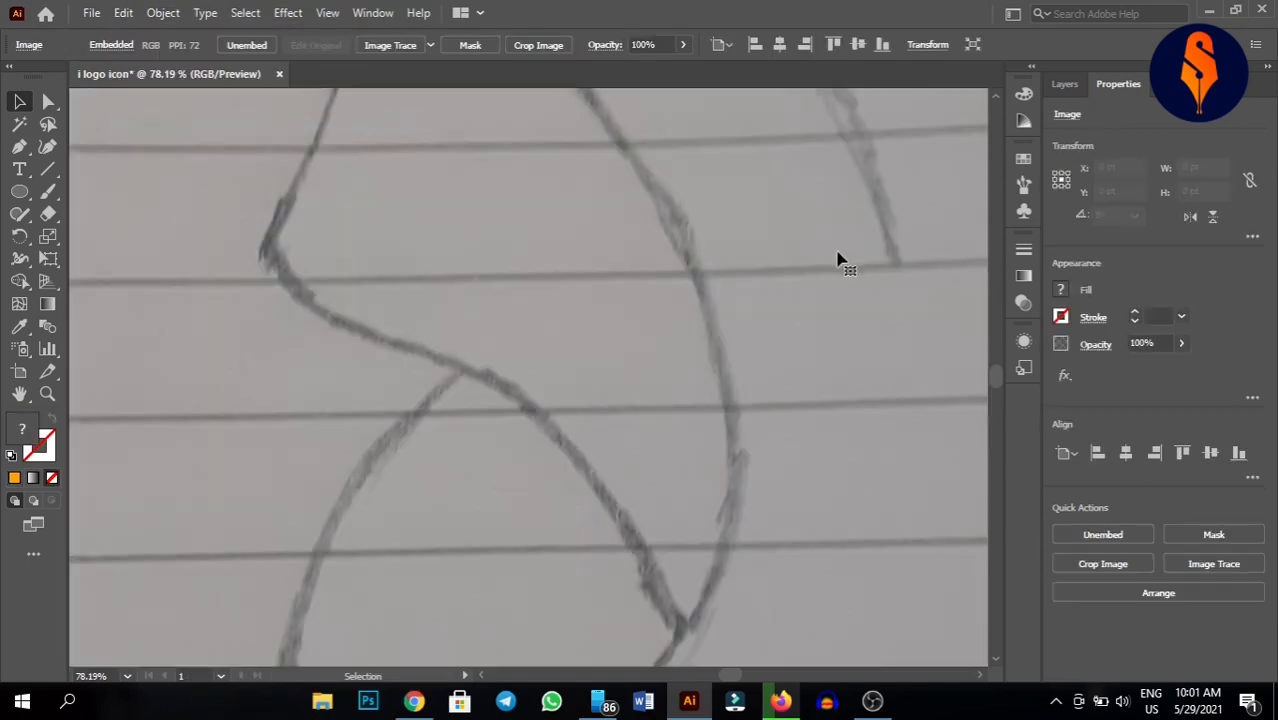
- Scale the pasted sketch photo down proportionally to about 379 × 506 pt and place it in the middle of the artboard
click(48, 394)
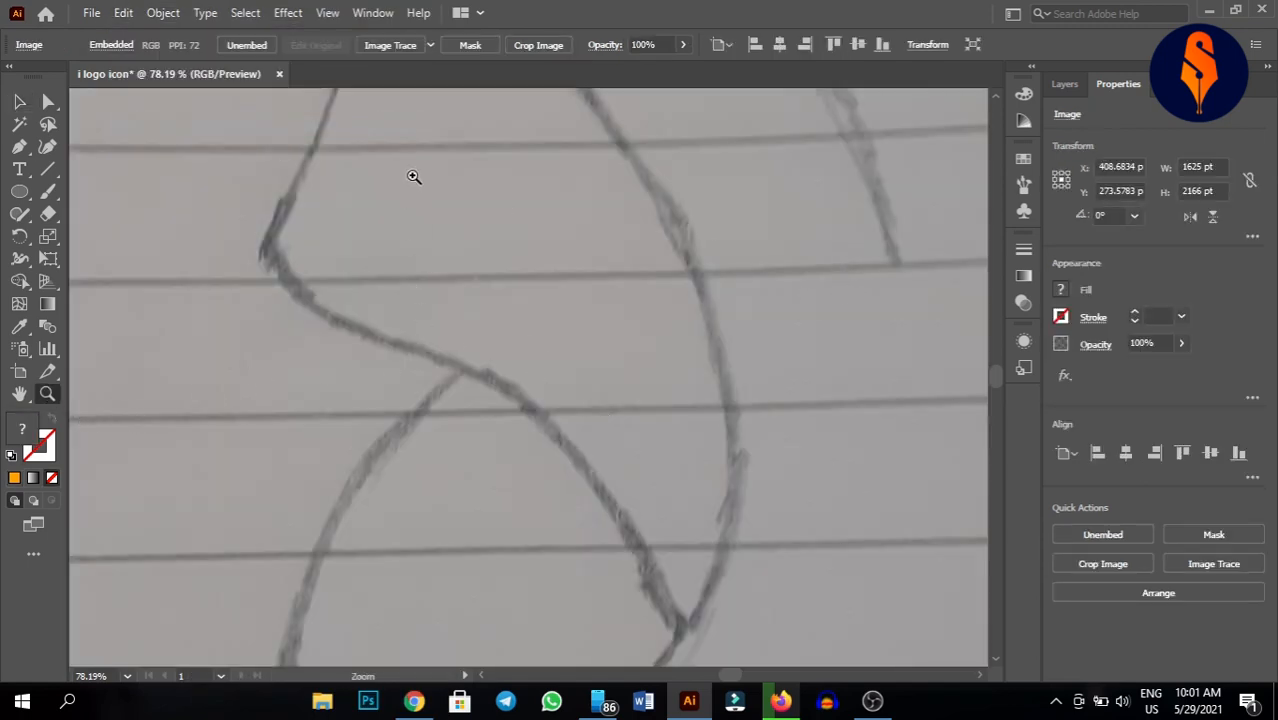
drag(697, 511, 370, 280)
drag(726, 440, 559, 305)
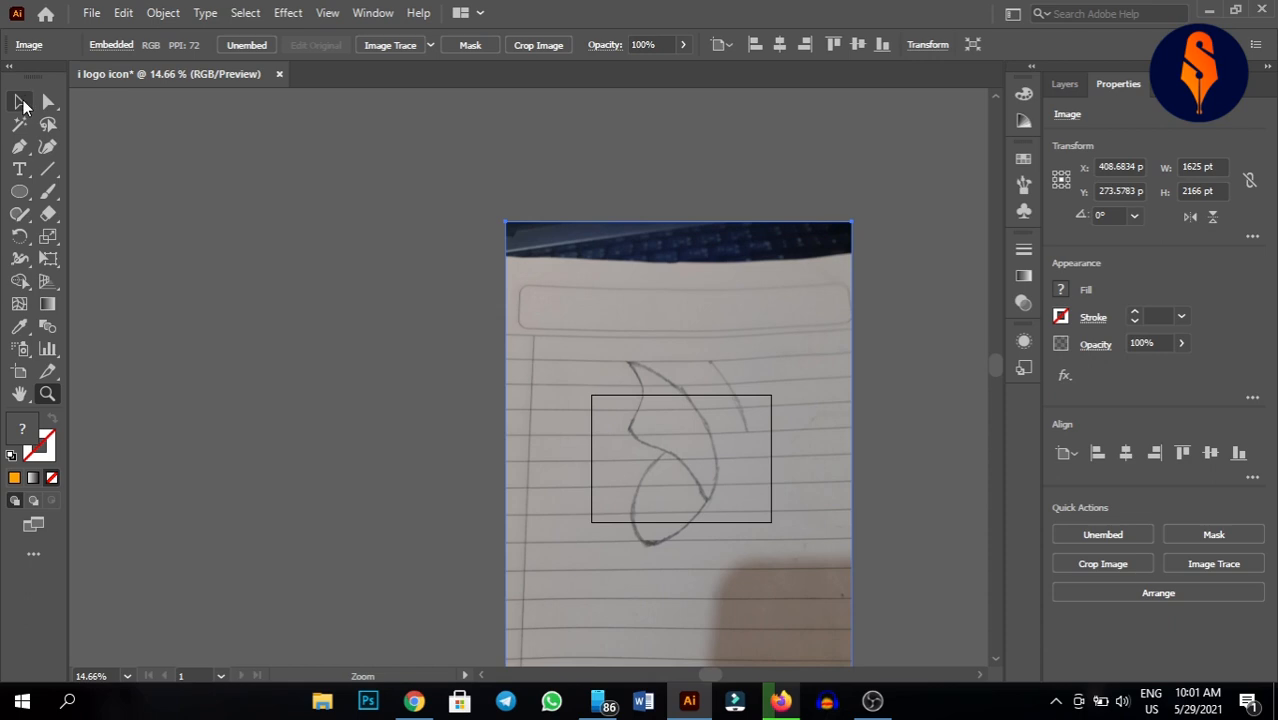
click(19, 101)
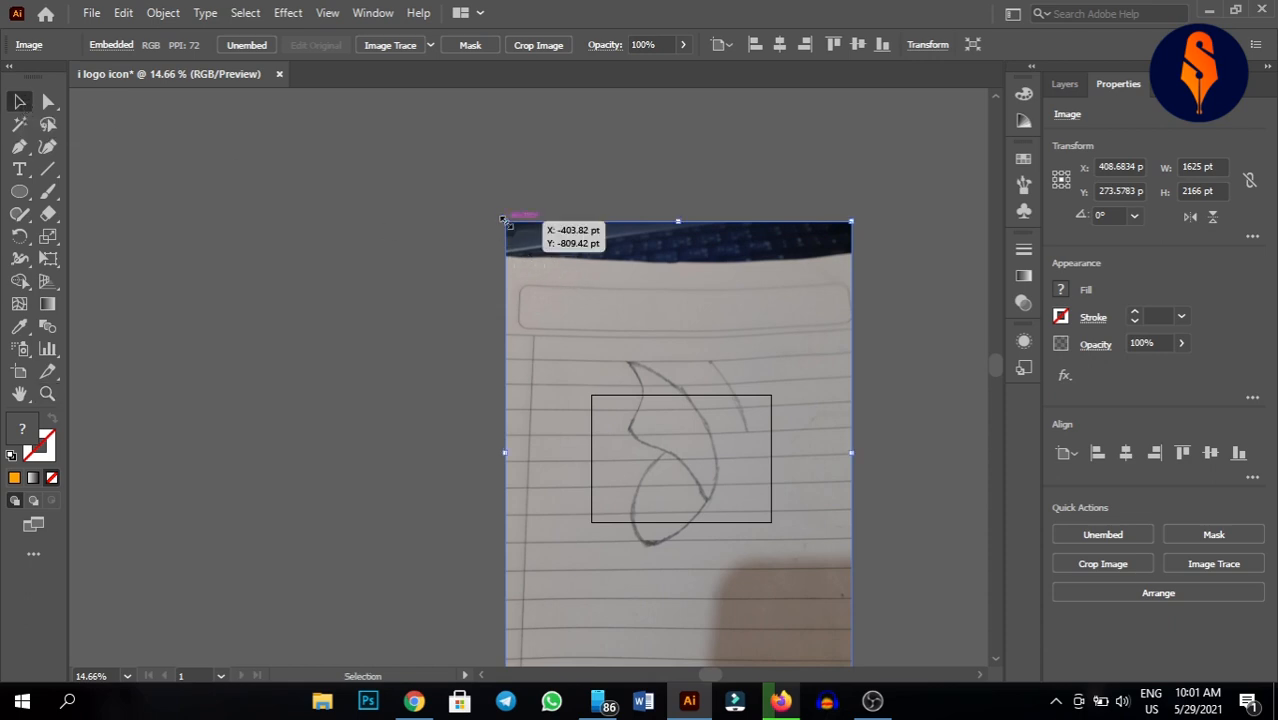
drag(503, 218, 778, 525)
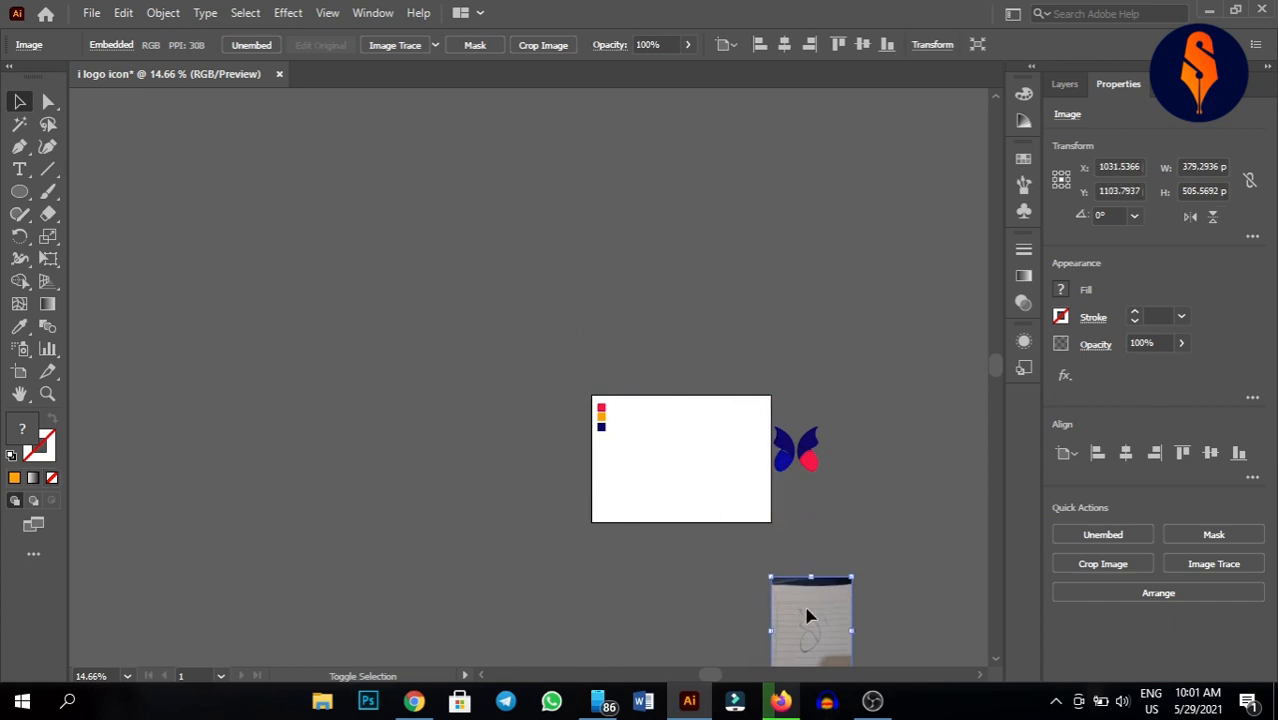
drag(810, 611, 684, 448)
click(839, 482)
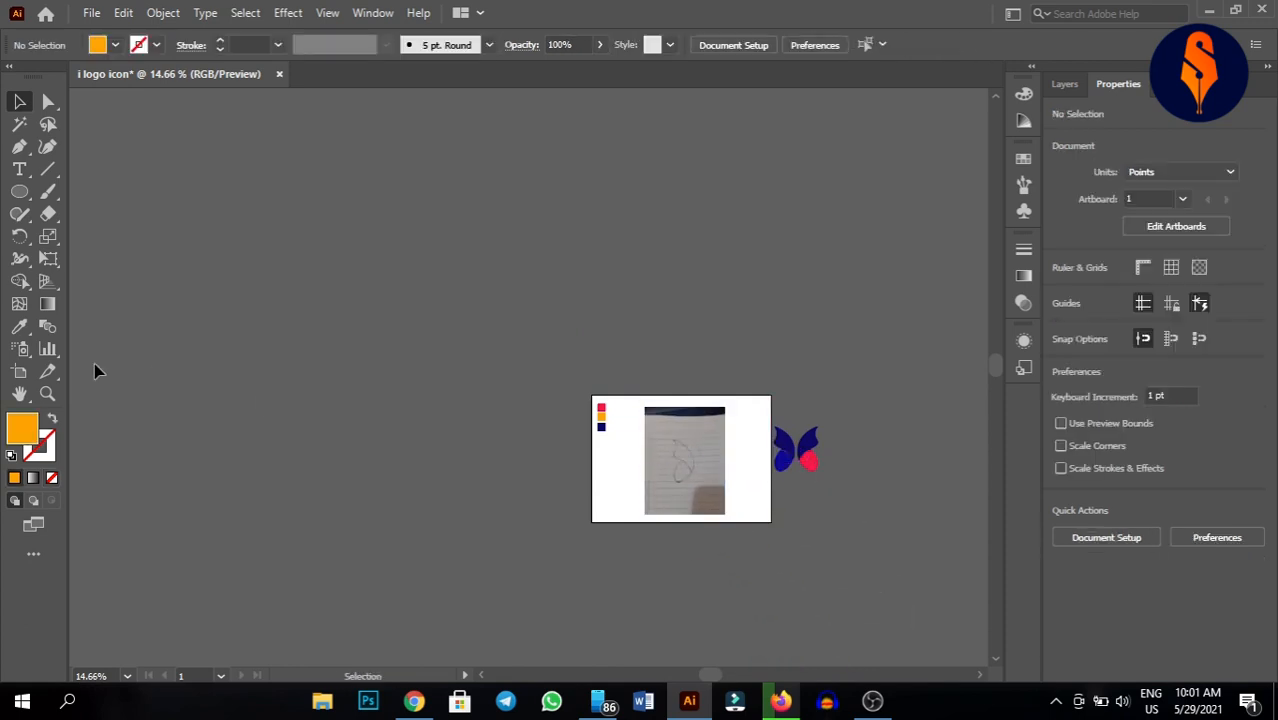
- Move the sketch photo up and left on the artboard, closer to the three colour swatches
click(47, 393)
drag(516, 406, 633, 445)
drag(457, 283, 662, 513)
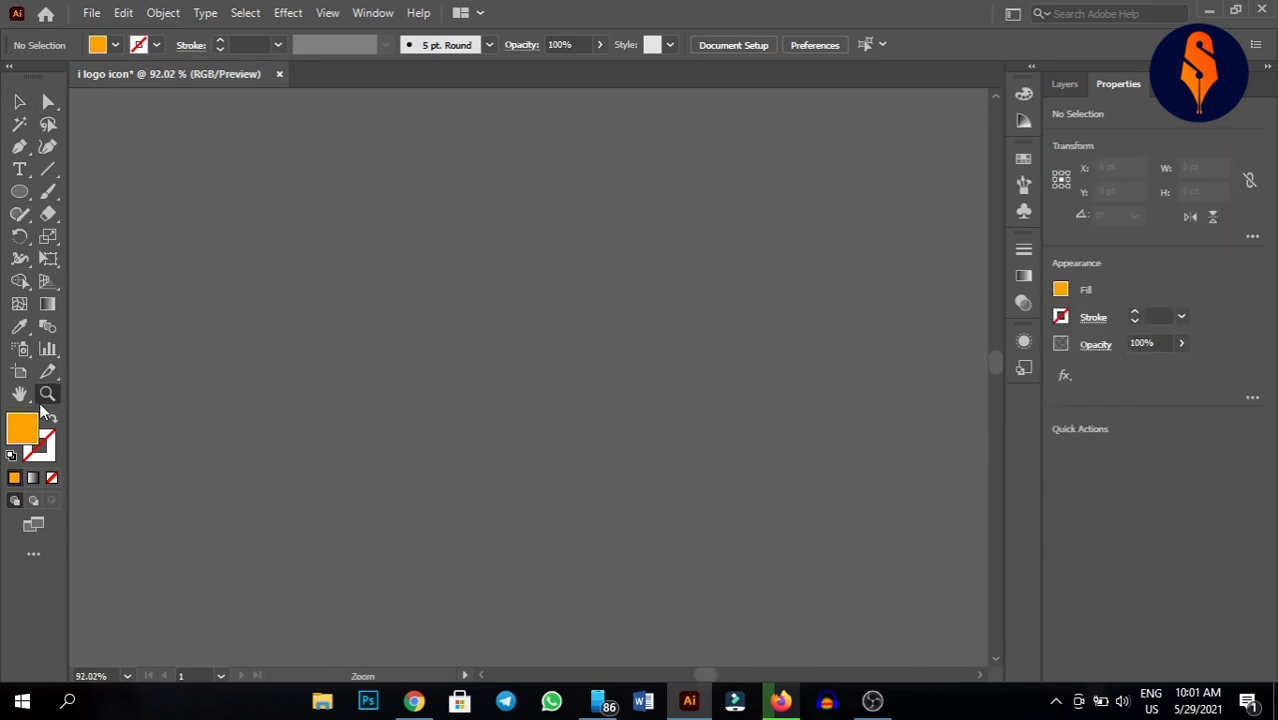
click(19, 393)
drag(705, 471, 642, 398)
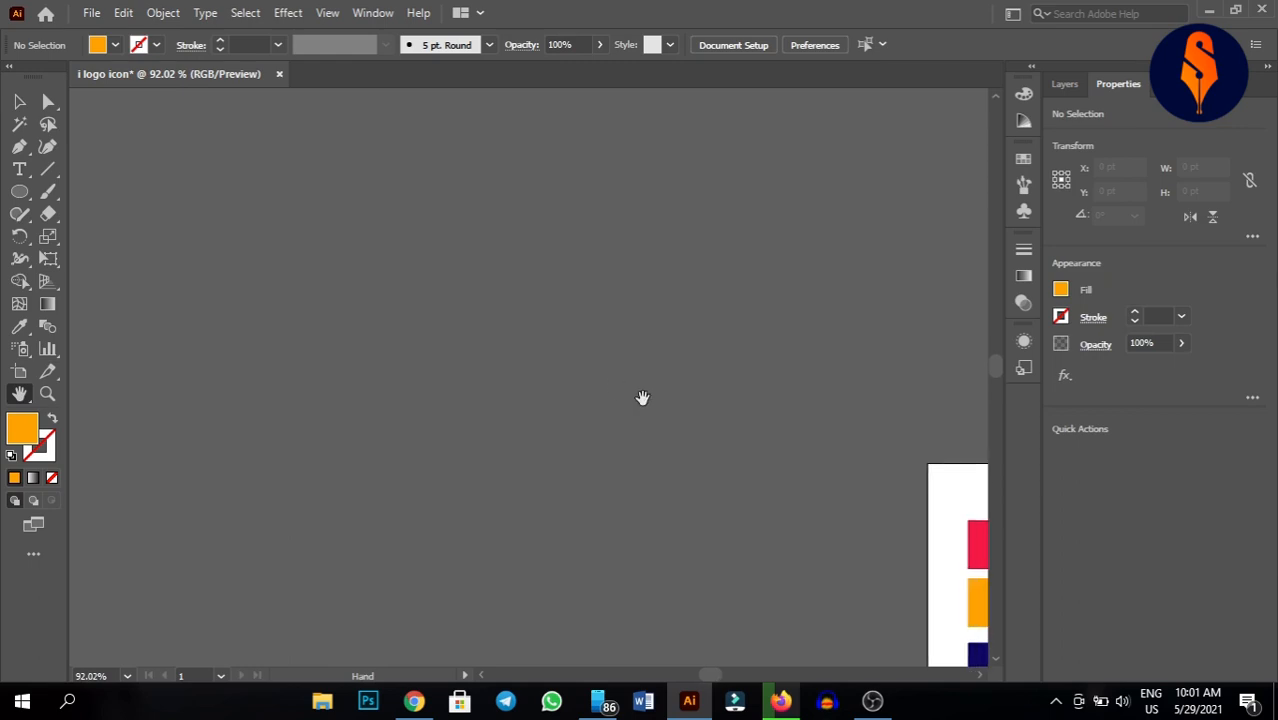
drag(699, 499, 327, 294)
mouse_move(565, 347)
mouse_down()
mouse_move(348, 274)
mouse_move(216, 204)
mouse_up()
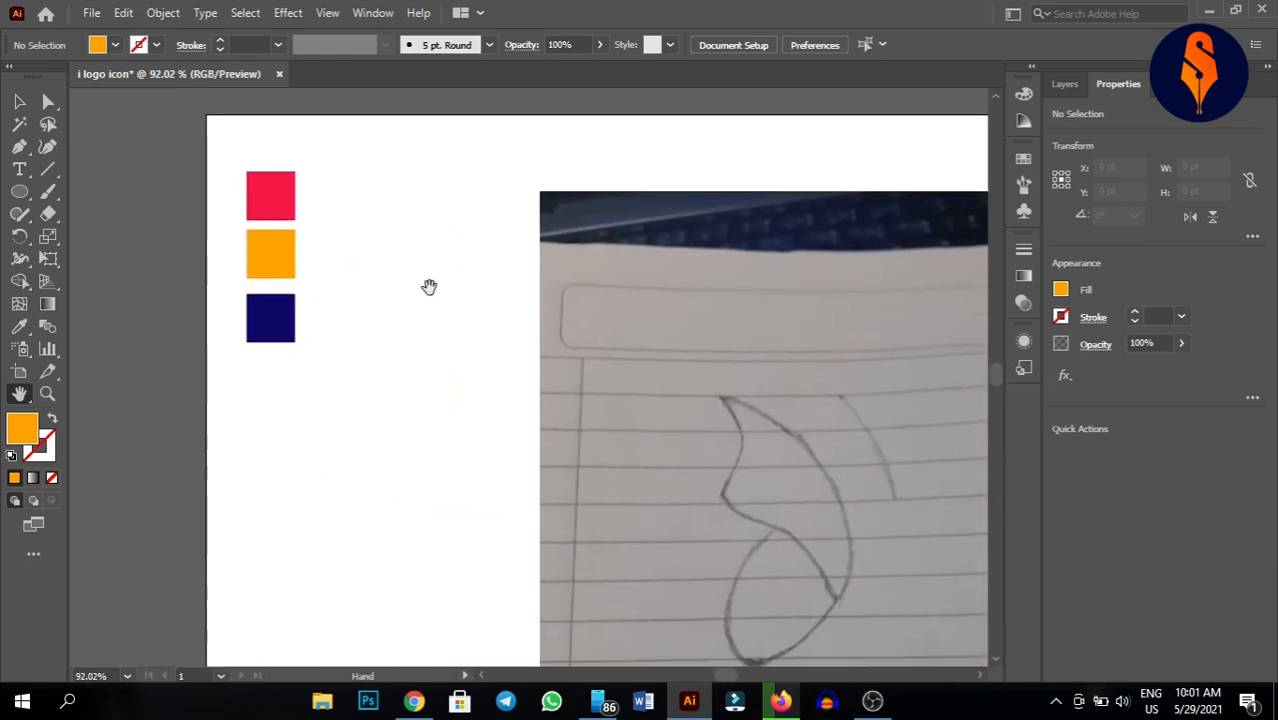
mouse_move(429, 287)
mouse_down()
mouse_move(274, 220)
mouse_move(265, 174)
mouse_up()
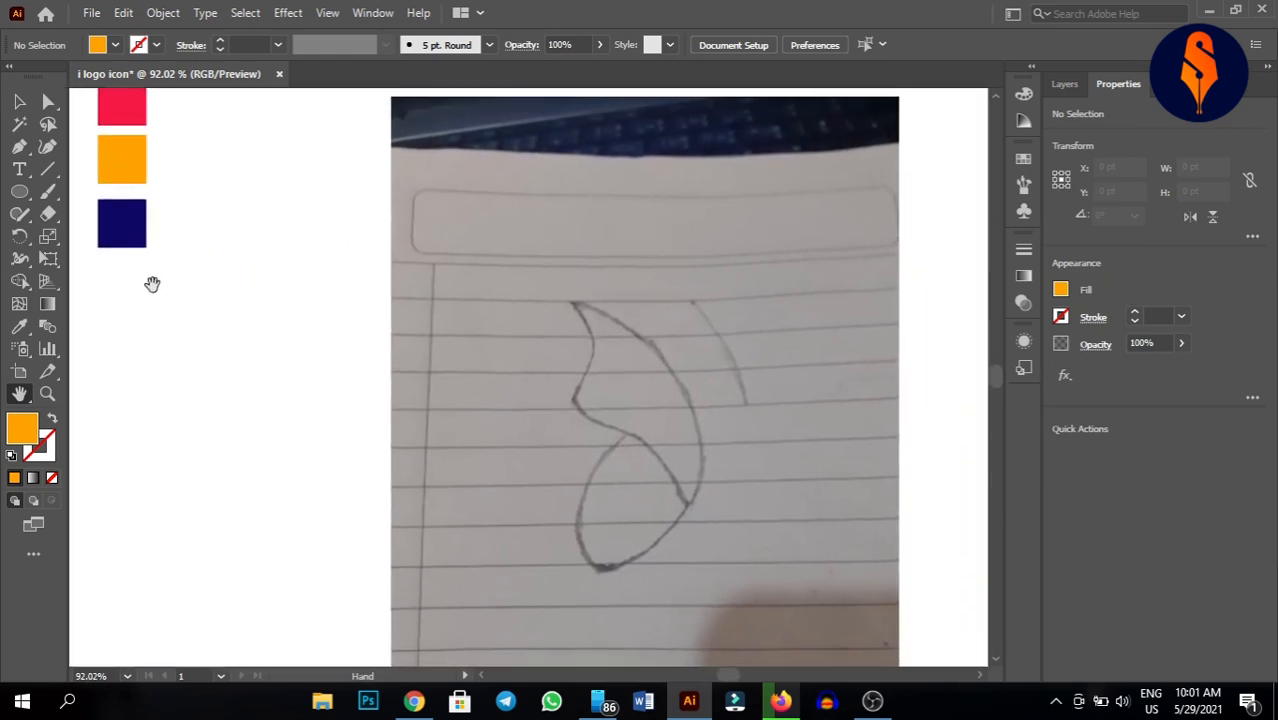
mouse_move(283, 240)
mouse_down()
mouse_move(274, 285)
mouse_move(282, 277)
mouse_up()
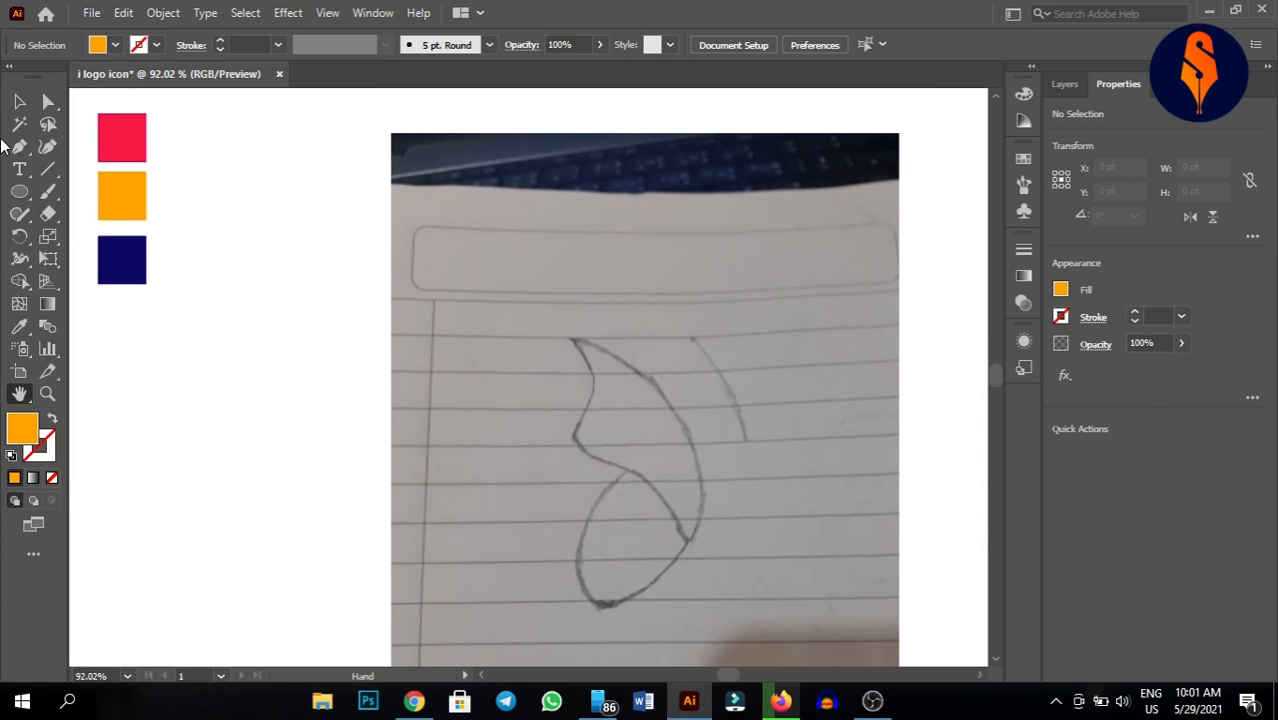
click(19, 101)
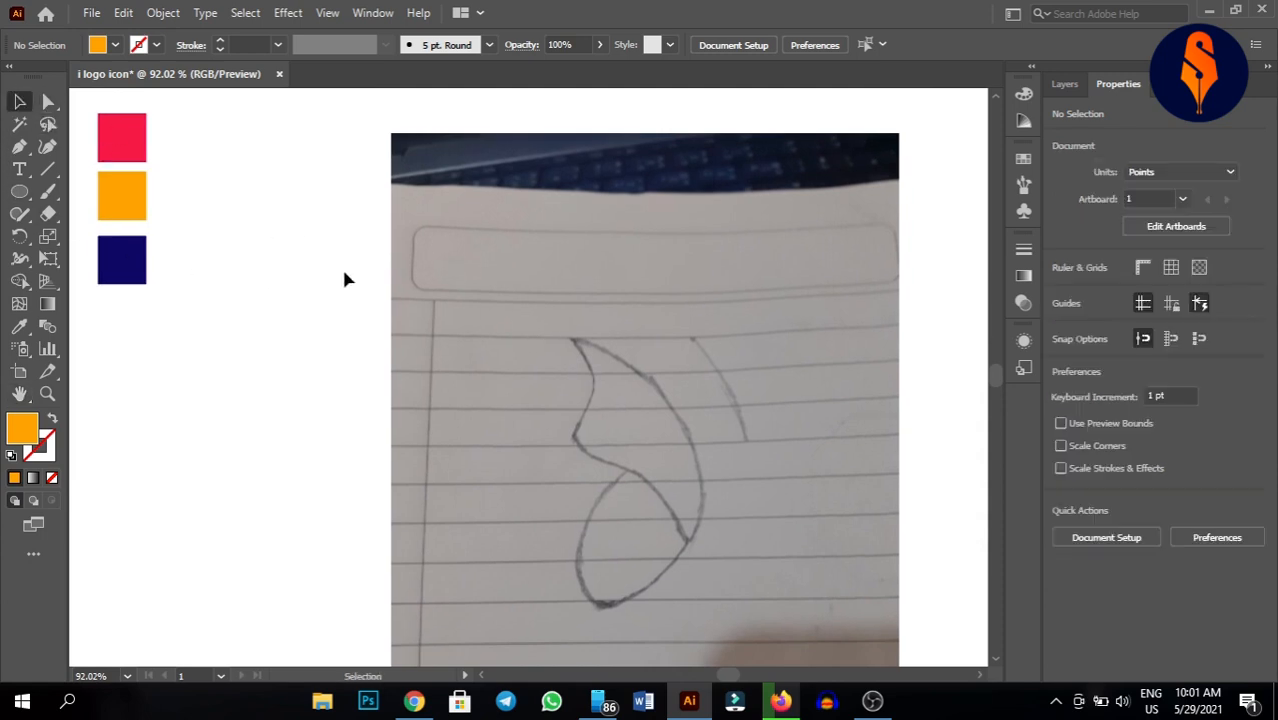
drag(524, 344, 434, 248)
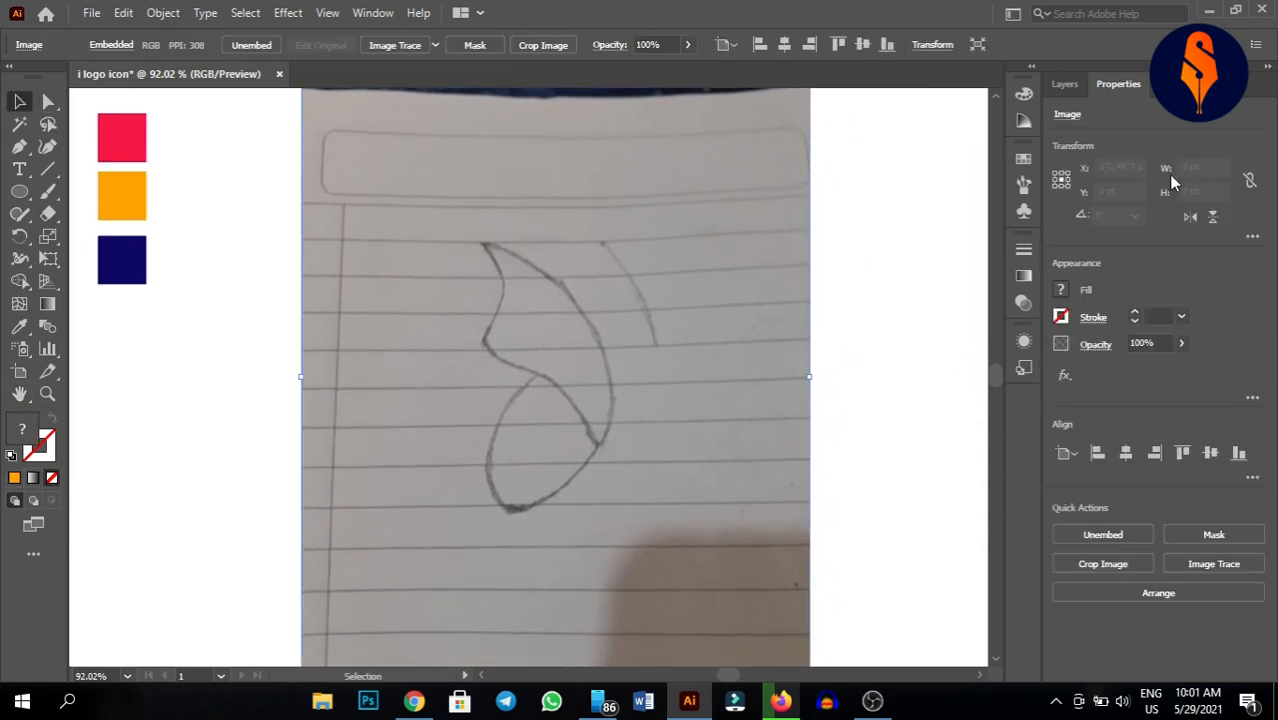
- Reduce the sketch photo's opacity to 72%
click(1182, 344)
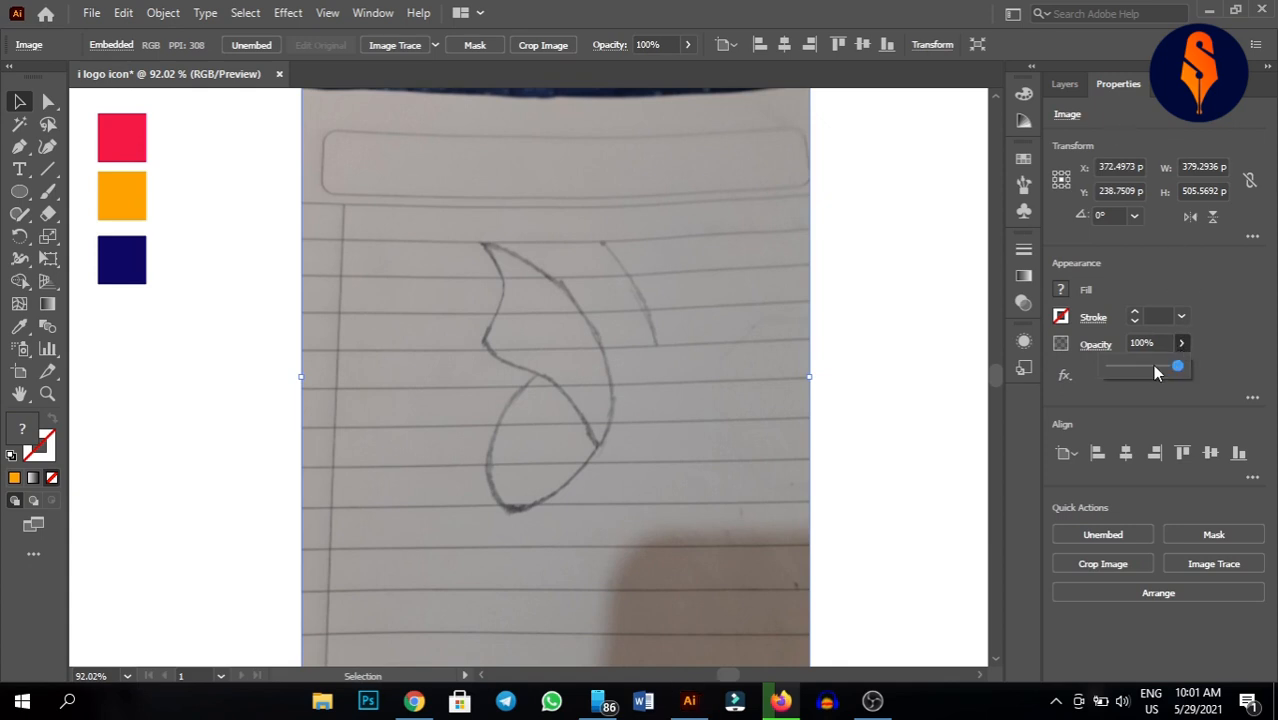
click(1155, 369)
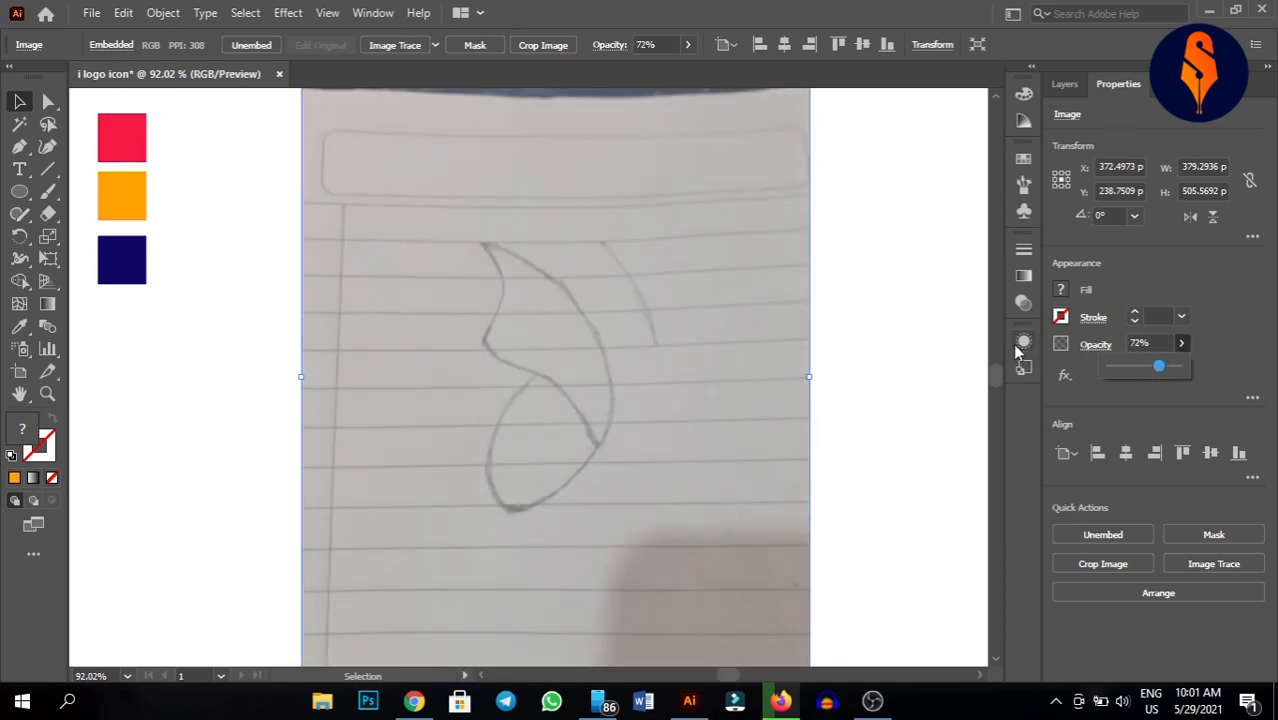
click(1148, 395)
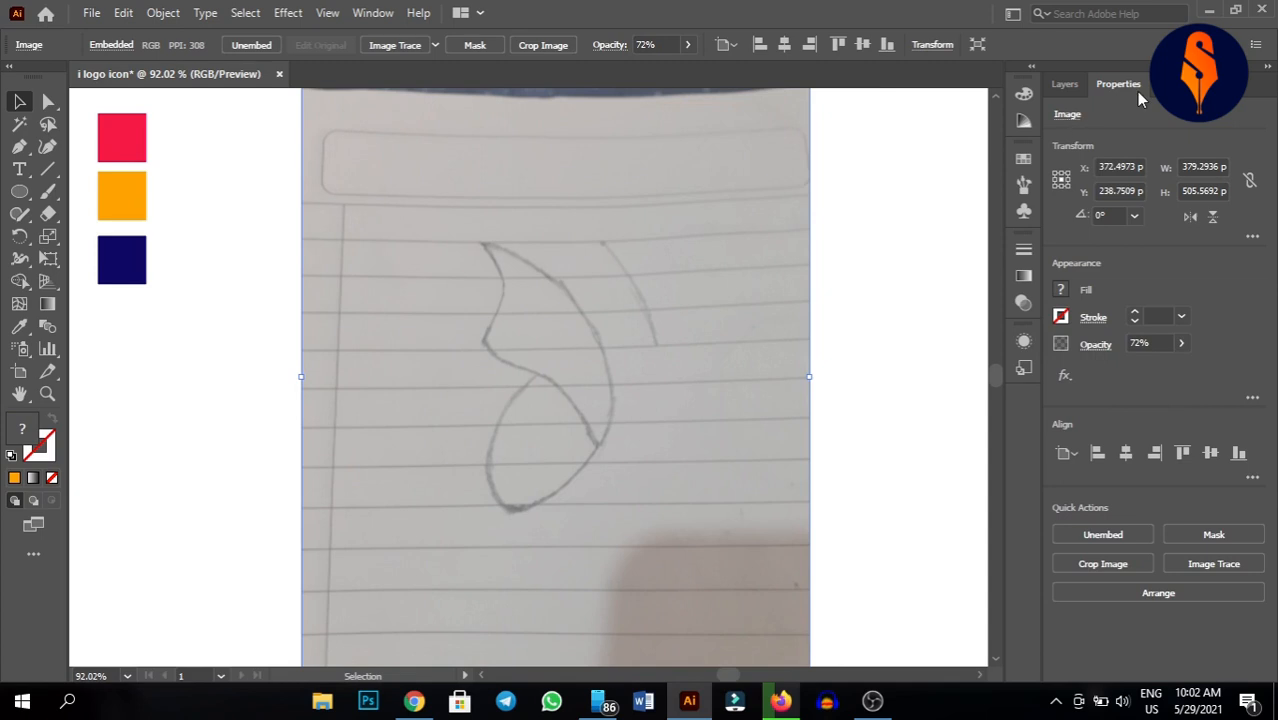
- Lock the sketch photo so that it stays in place for tracing
click(845, 348)
click(711, 308)
click(160, 13)
mouse_move(243, 138)
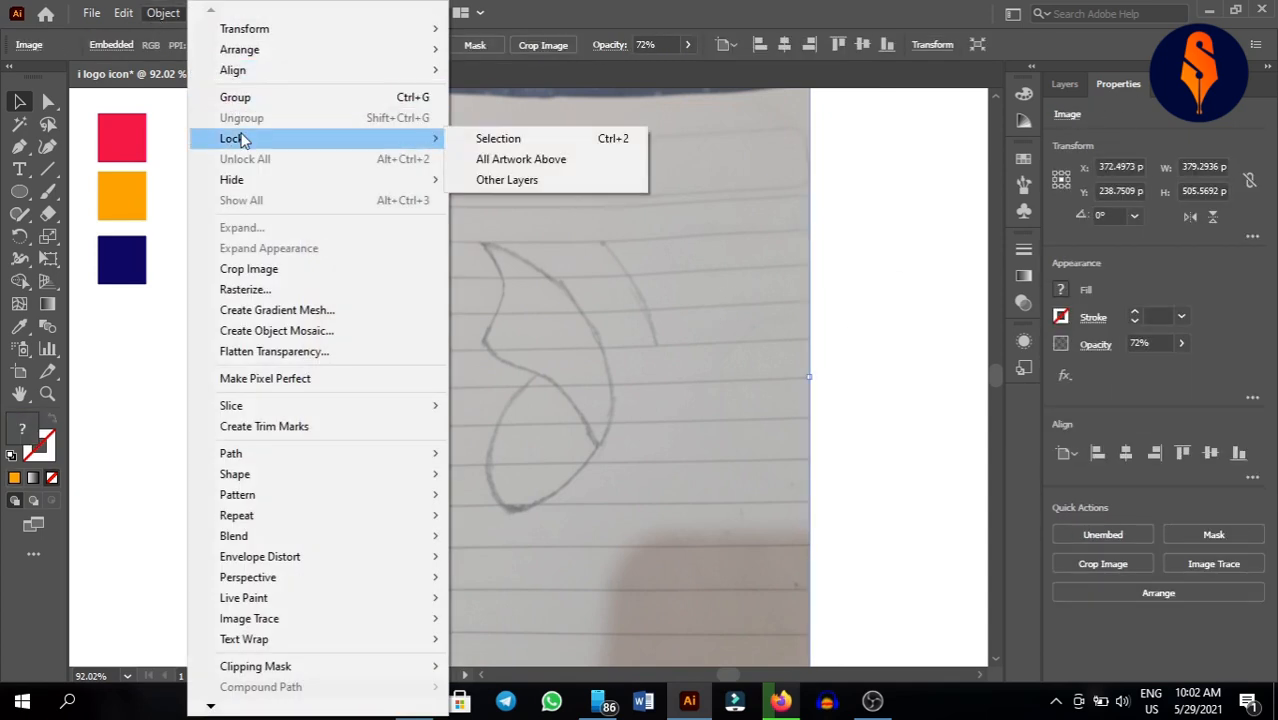
click(499, 138)
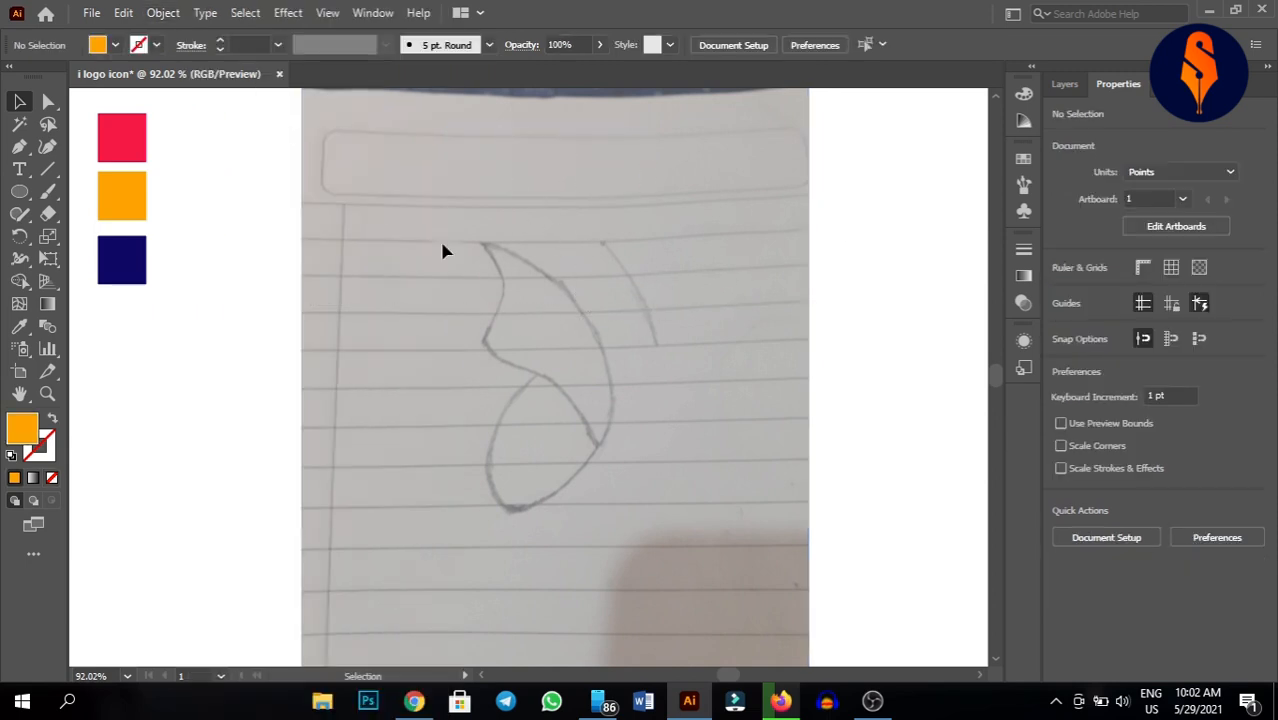
- Trace the inner curve of the upper wing with the Pen tool, using no fill and a 1 pt orange stroke, ending in a corner point
key(p)
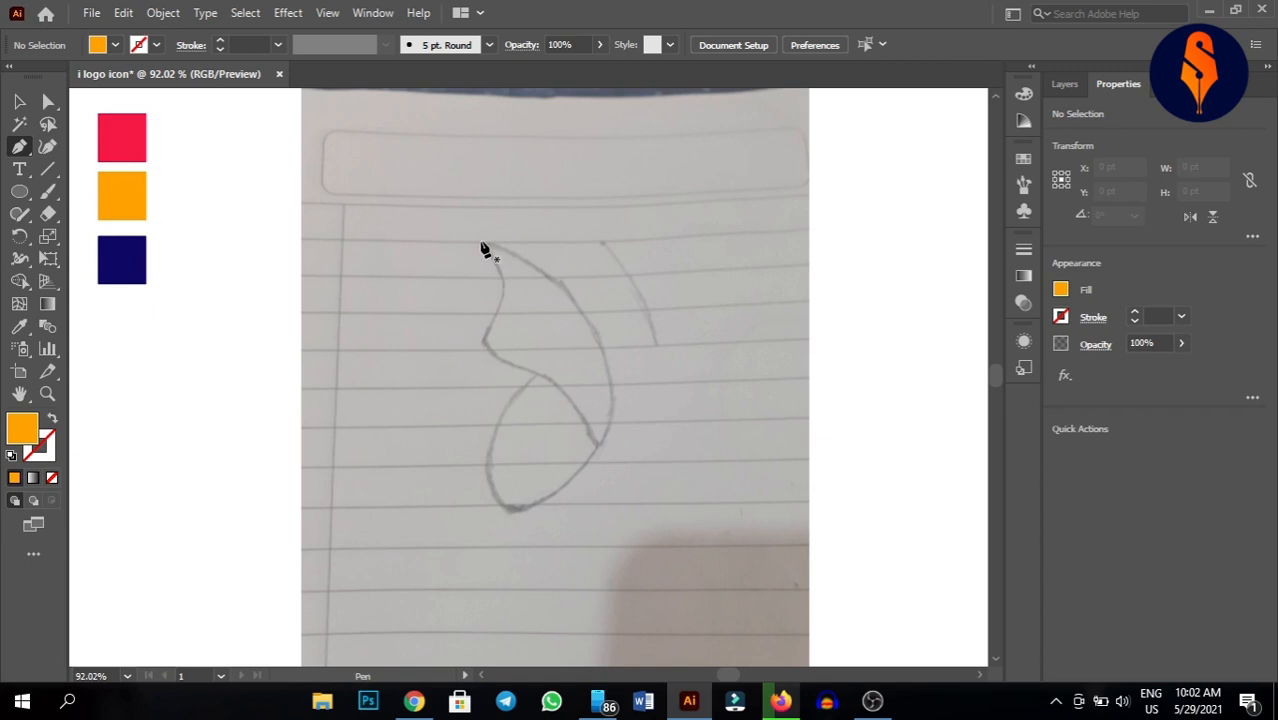
click(480, 243)
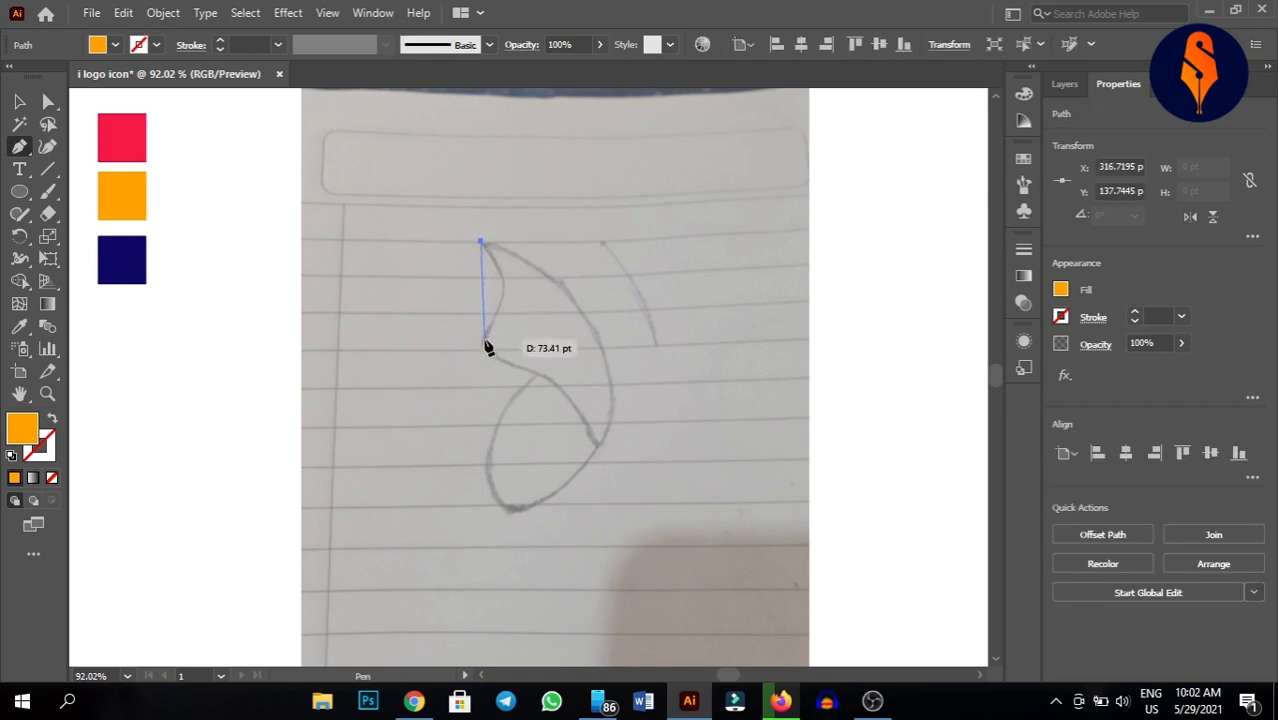
drag(485, 341, 448, 403)
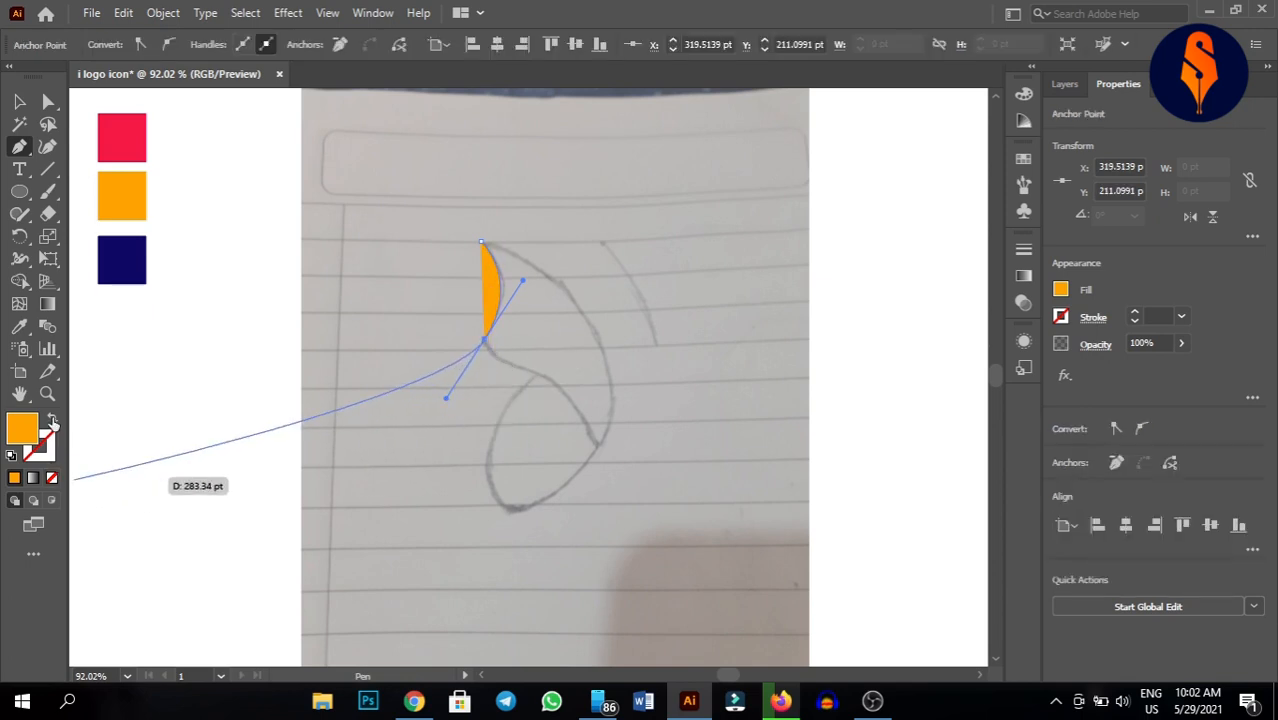
click(52, 420)
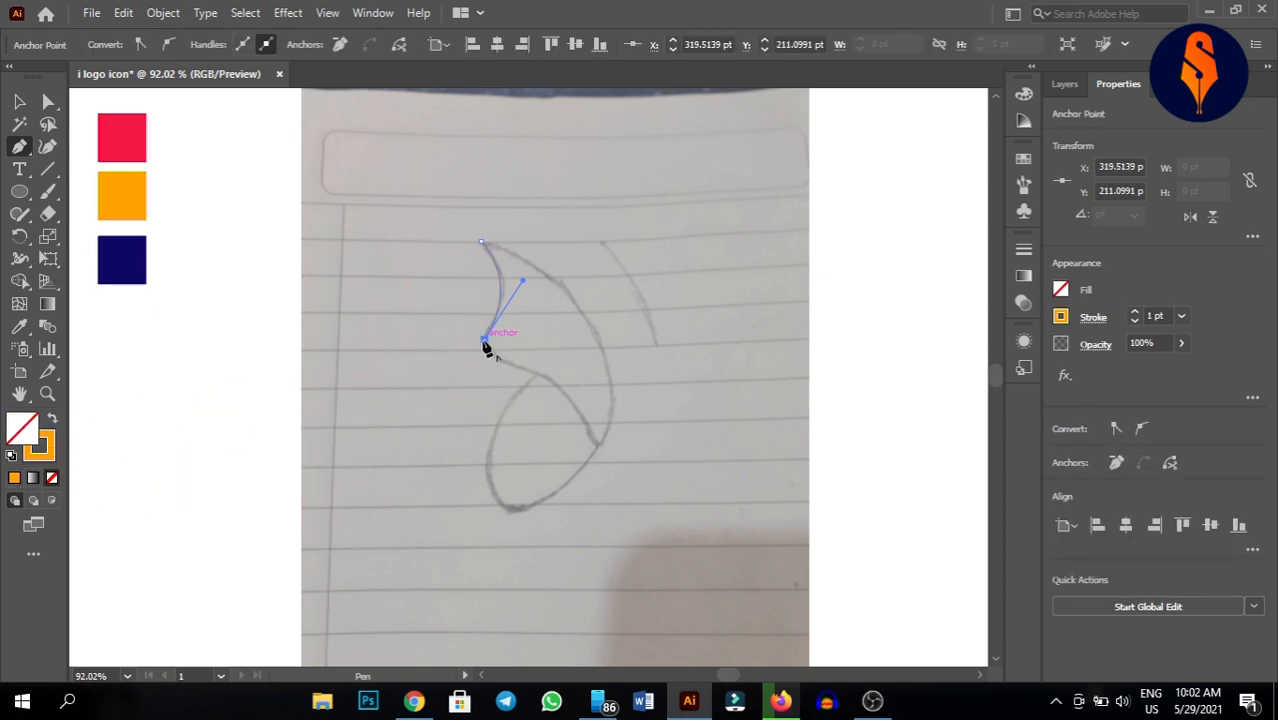
click(485, 341)
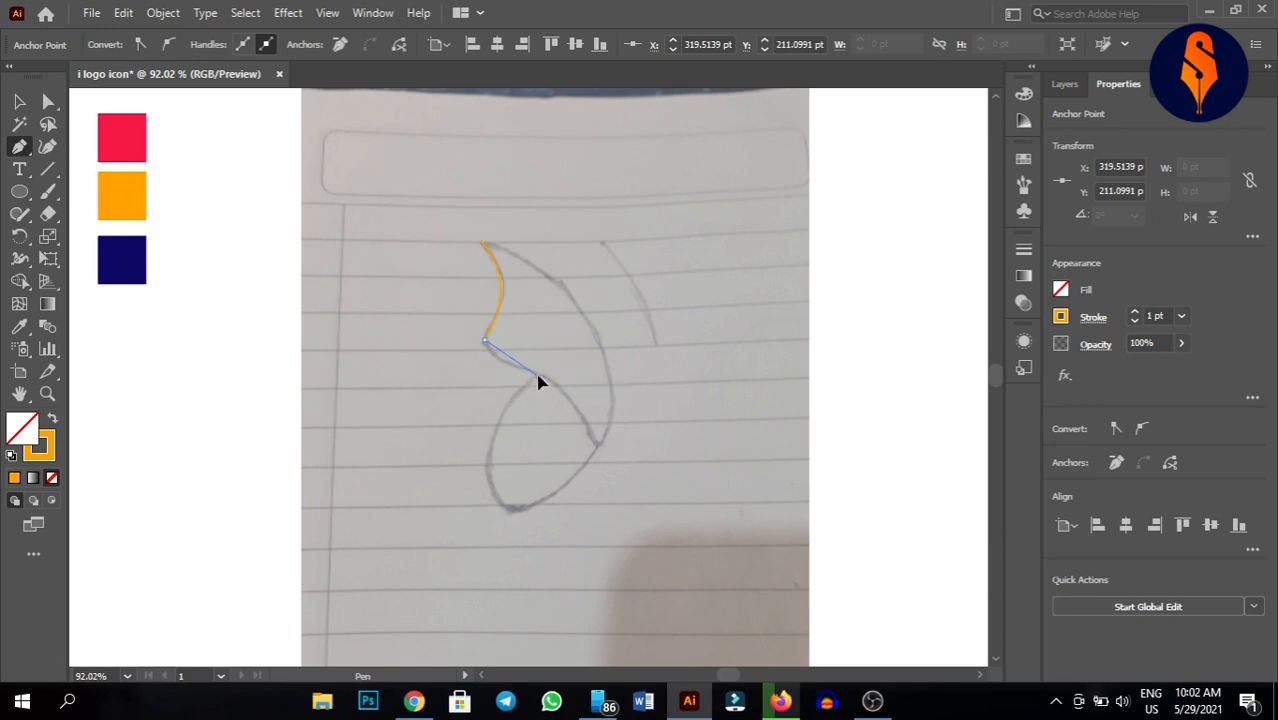
- Trace the rest of the wing outline through the notch, around the lower wing and up the outer edge, closing the path at the upper tip
drag(538, 378, 571, 583)
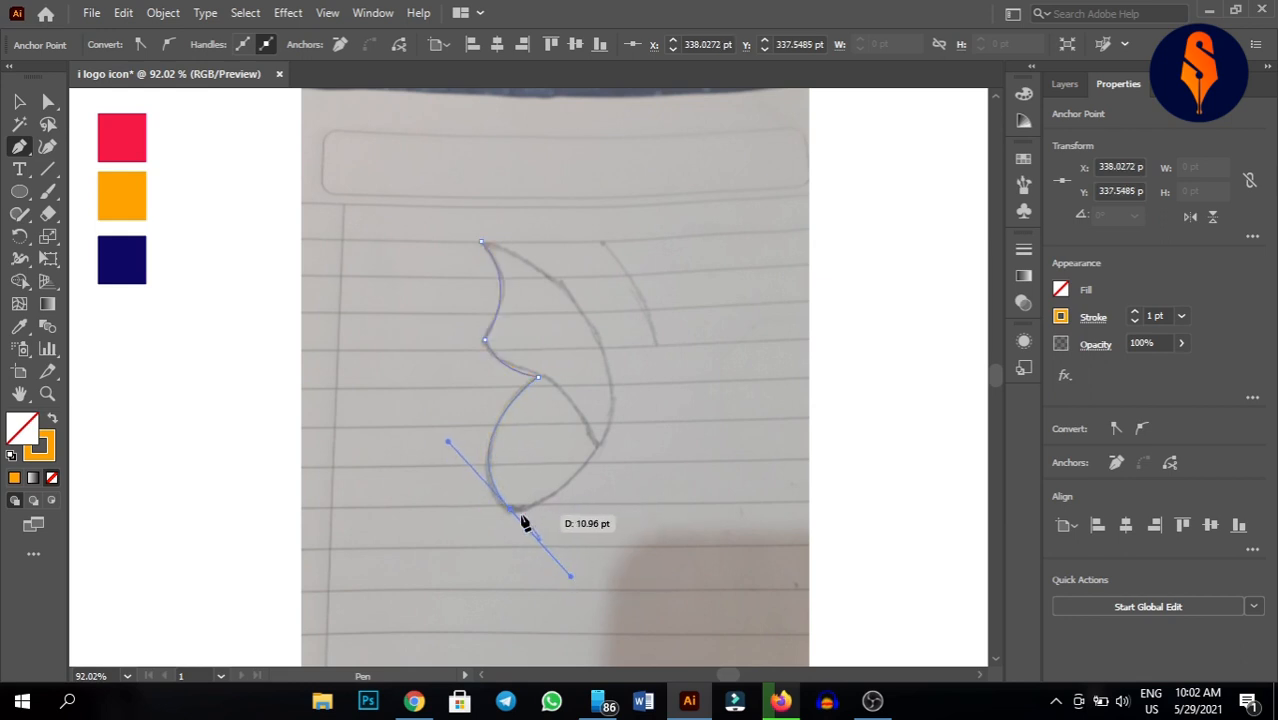
click(511, 511)
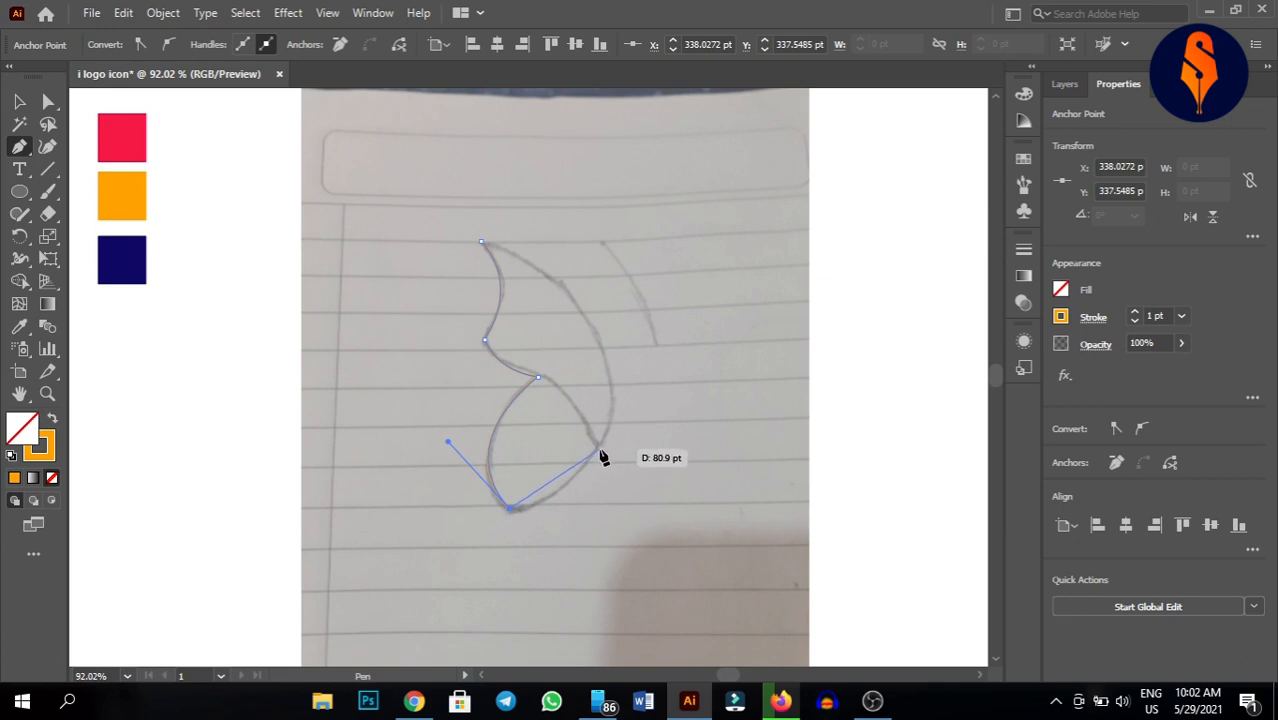
drag(600, 448, 644, 372)
click(599, 445)
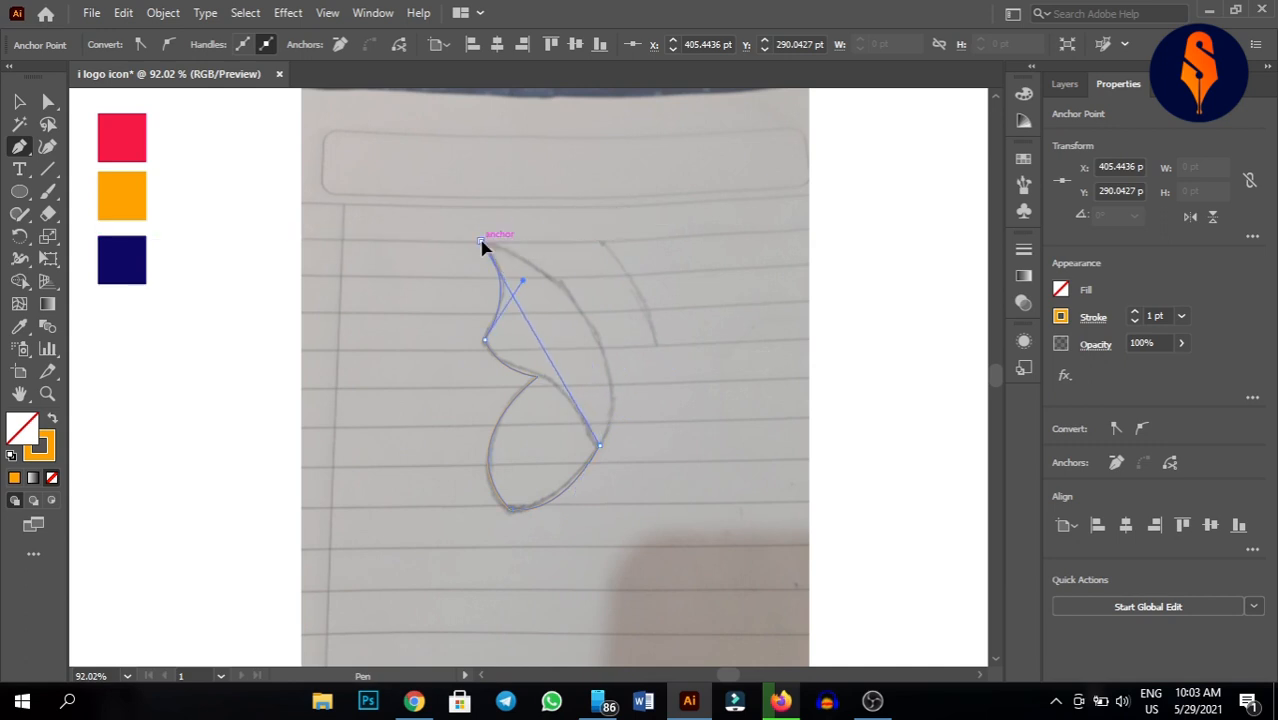
mouse_move(482, 242)
mouse_down()
mouse_move(446, 279)
mouse_move(394, 260)
mouse_move(357, 208)
mouse_move(320, 200)
mouse_move(316, 170)
mouse_move(300, 177)
mouse_up()
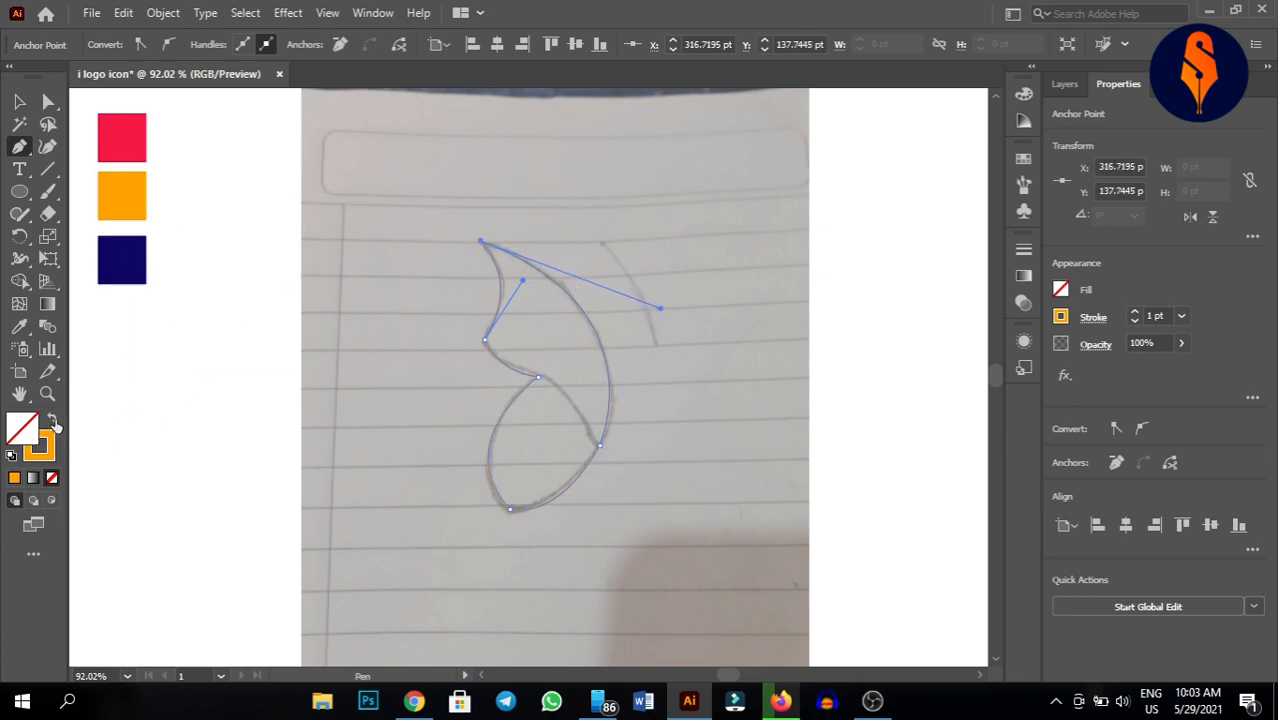
- Give the closed wing shape an orange fill without stroke and move it off the sketch to the blank area on its right
click(53, 421)
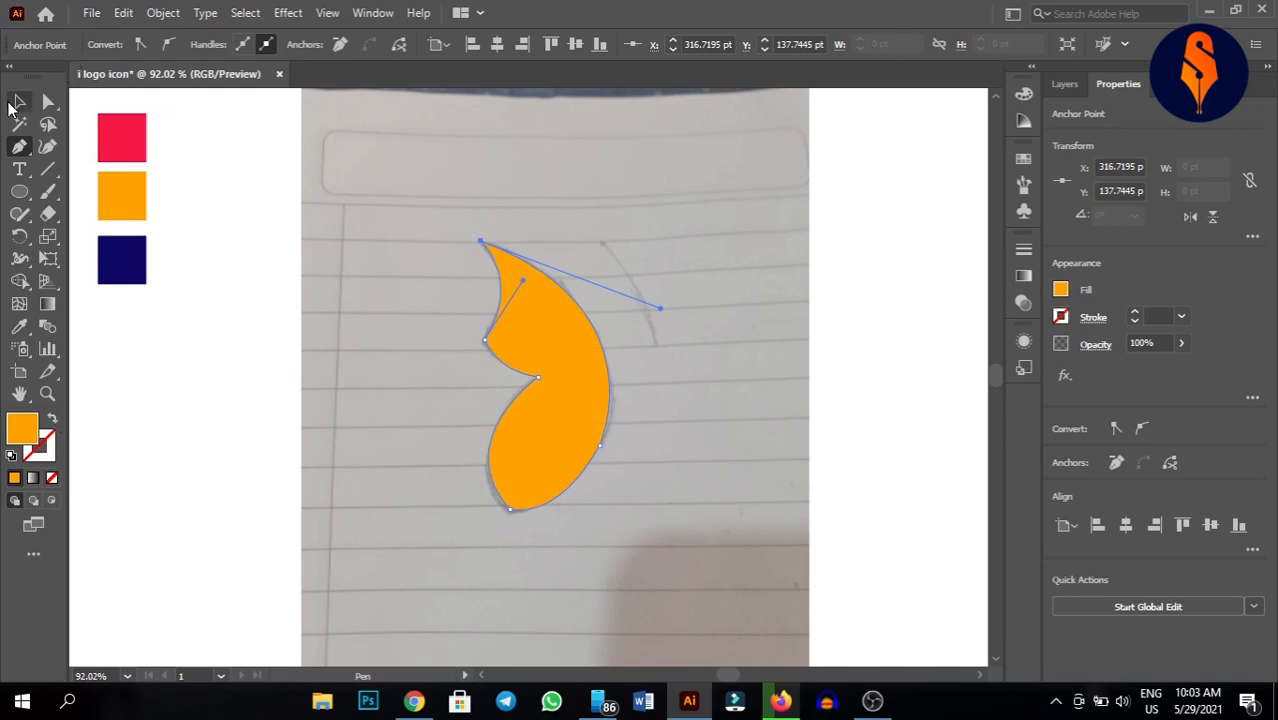
key(v)
click(172, 282)
drag(553, 399, 943, 401)
click(616, 338)
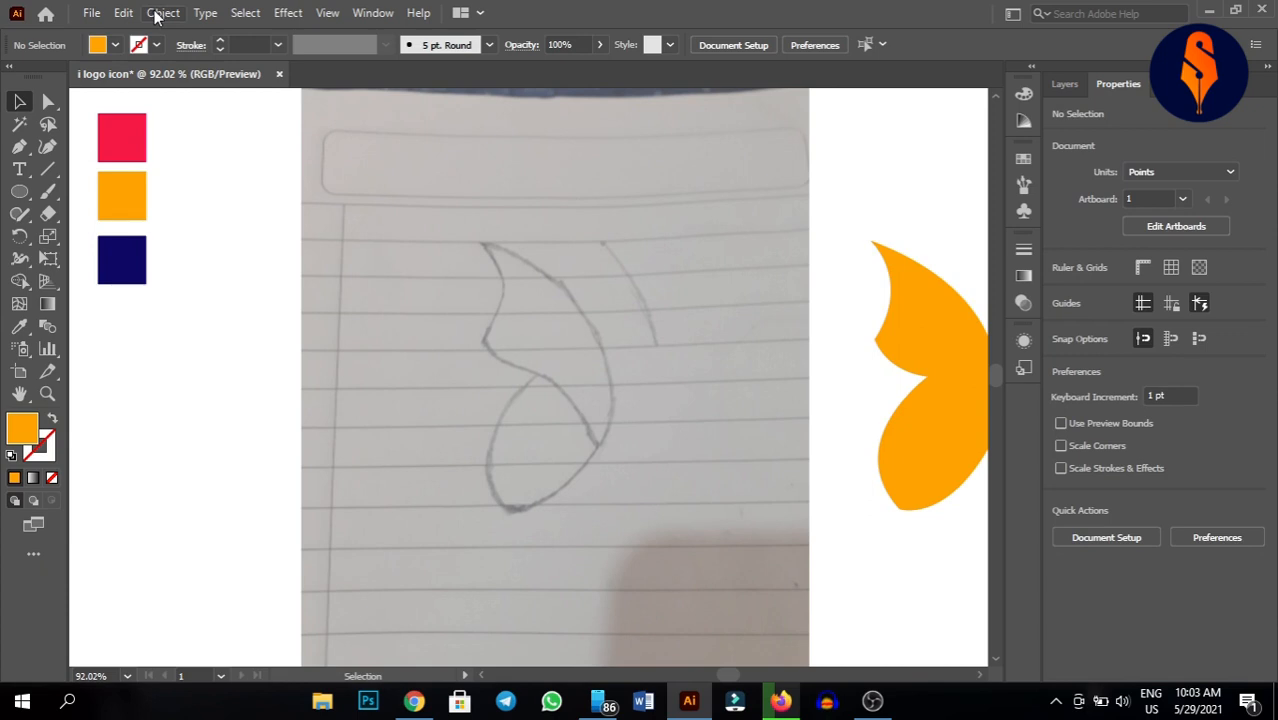
- Expand the layer's contents and unlock the sketch image
click(1066, 86)
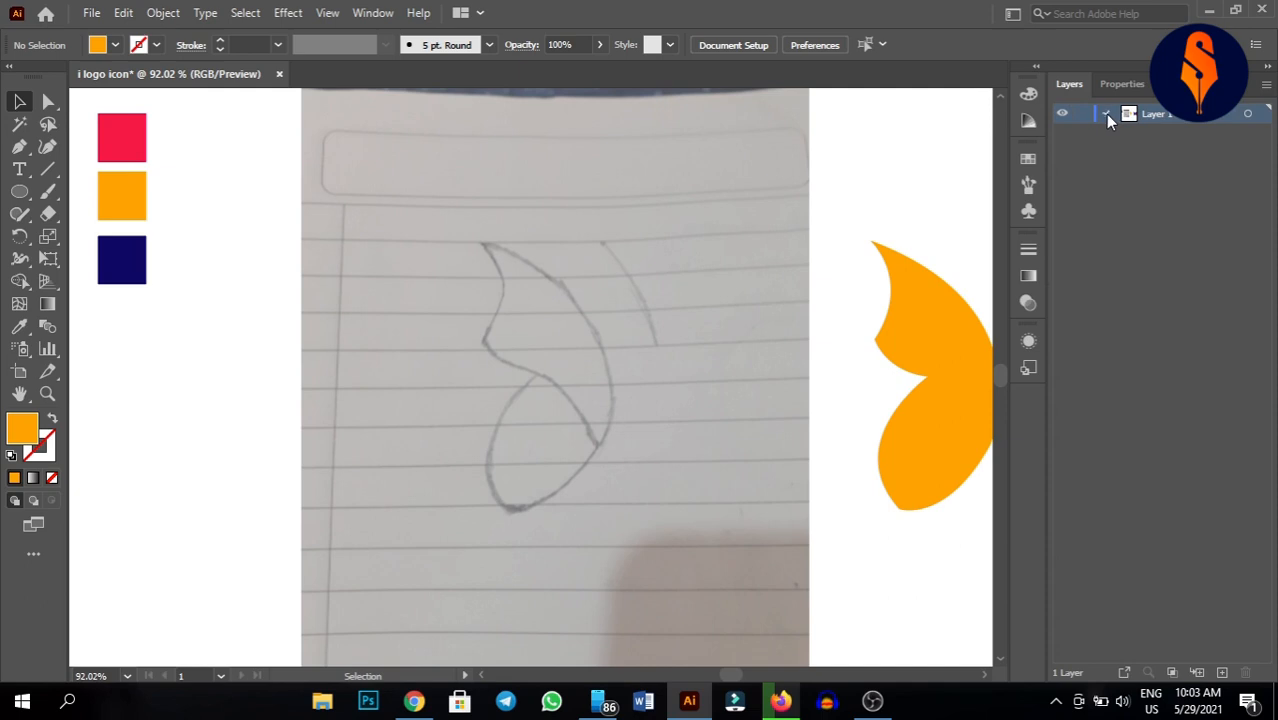
click(1107, 114)
click(1180, 155)
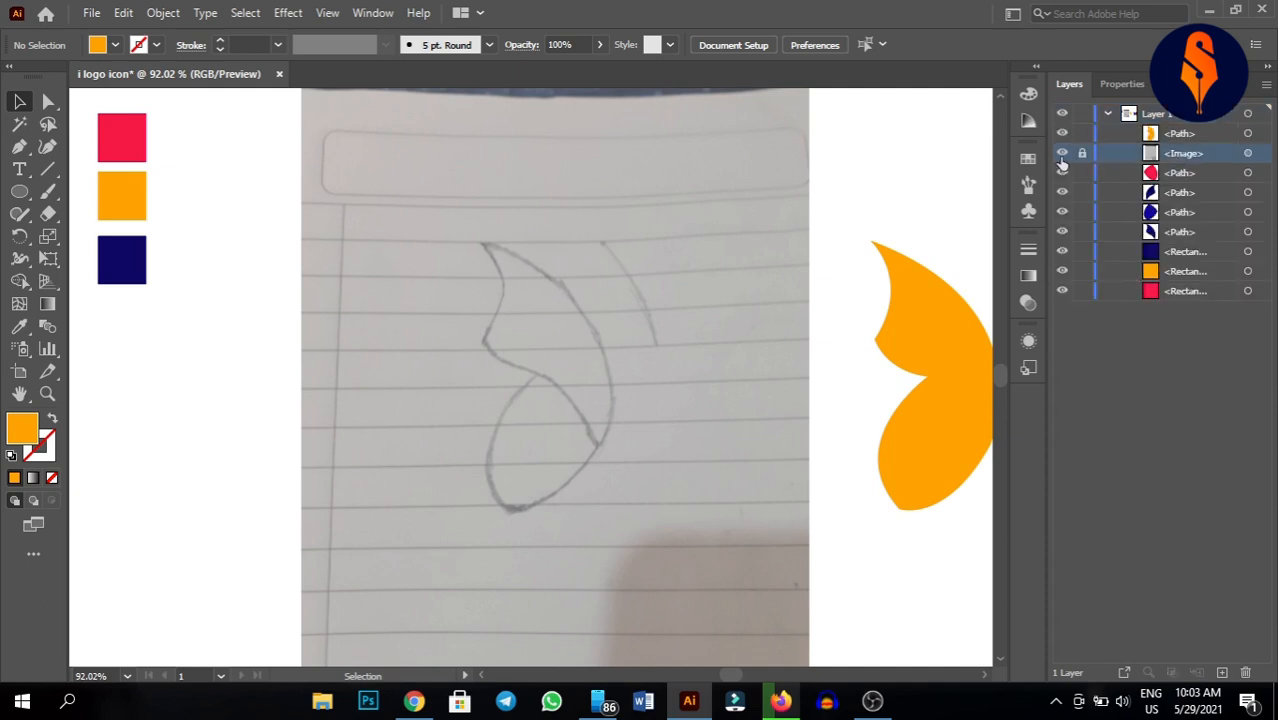
click(1082, 155)
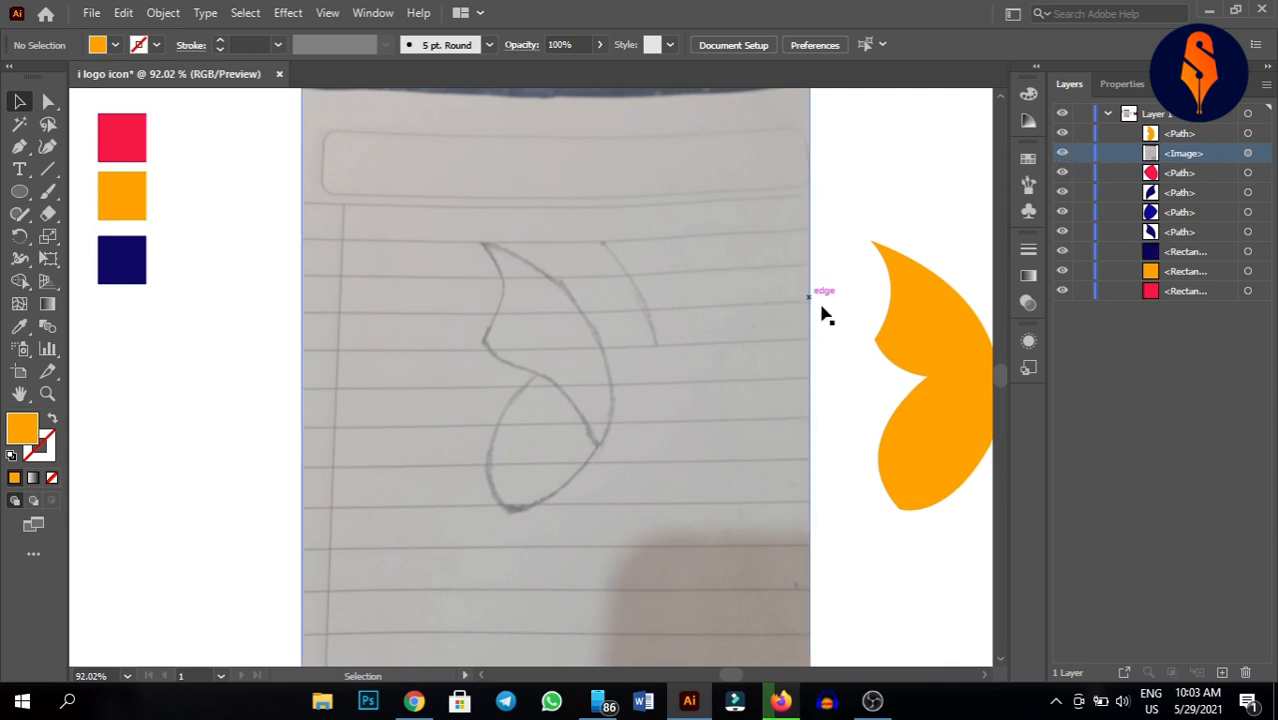
- Delete the sketch photo and move the orange wing shape to the middle of the artboard in its place
click(683, 290)
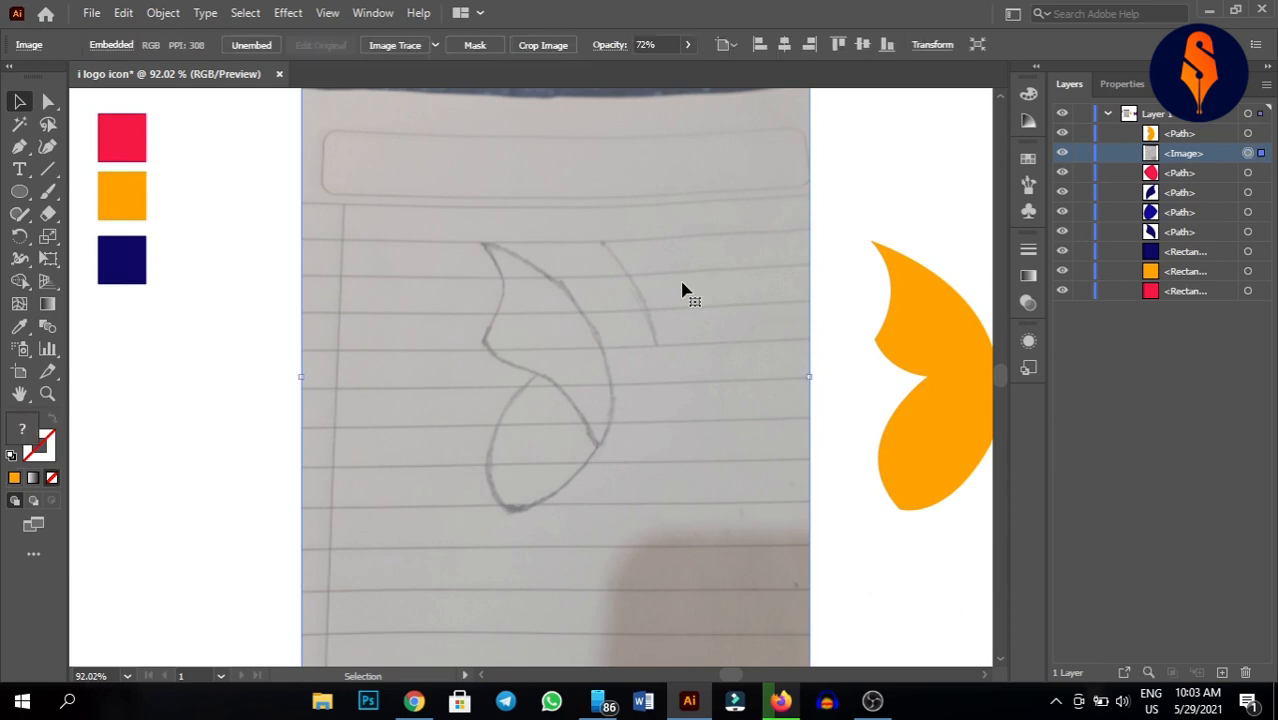
key(Delete)
drag(935, 358, 540, 345)
click(804, 320)
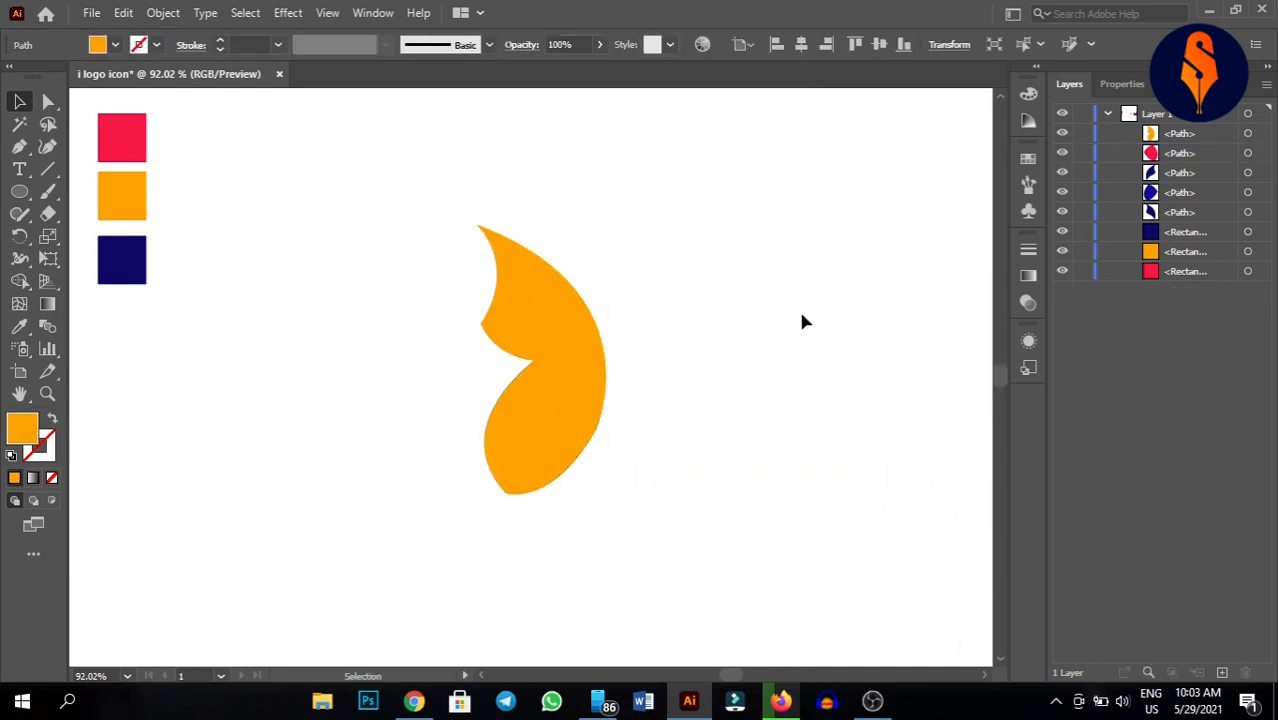
- Slightly round the orange wing's corners at the upper tip, the inner edge point, the notch and the lower end
click(523, 300)
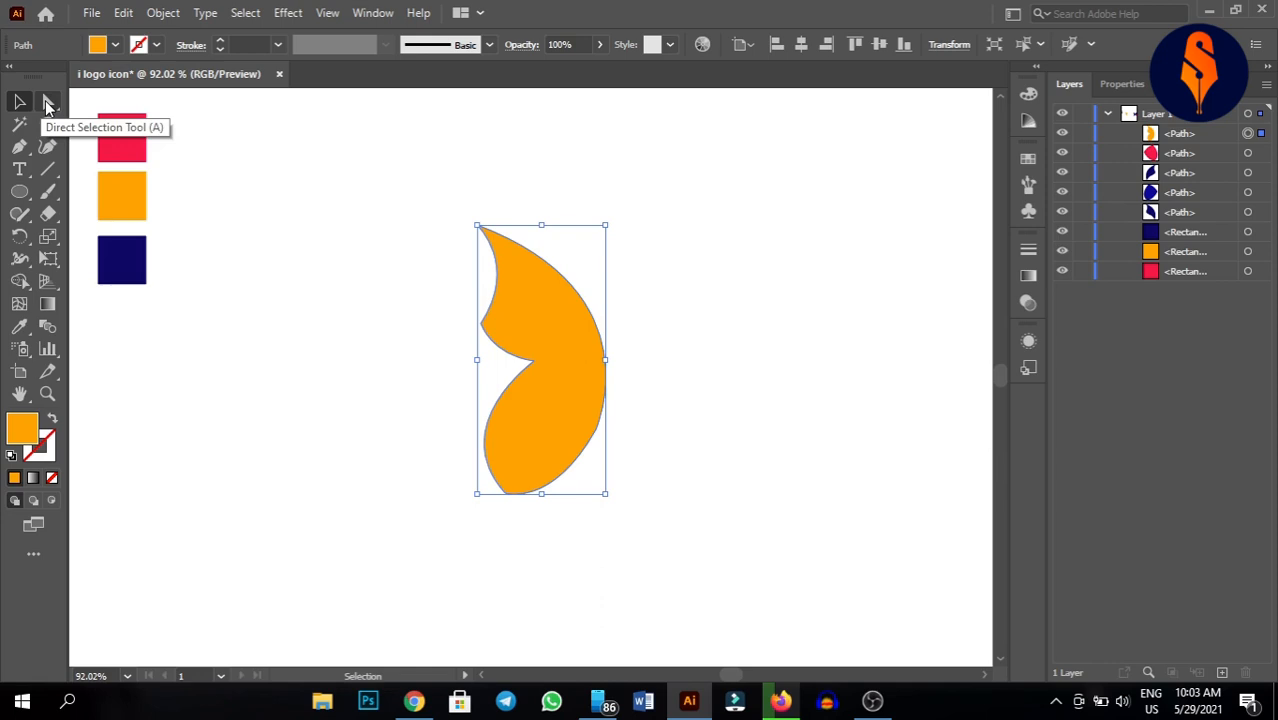
click(47, 104)
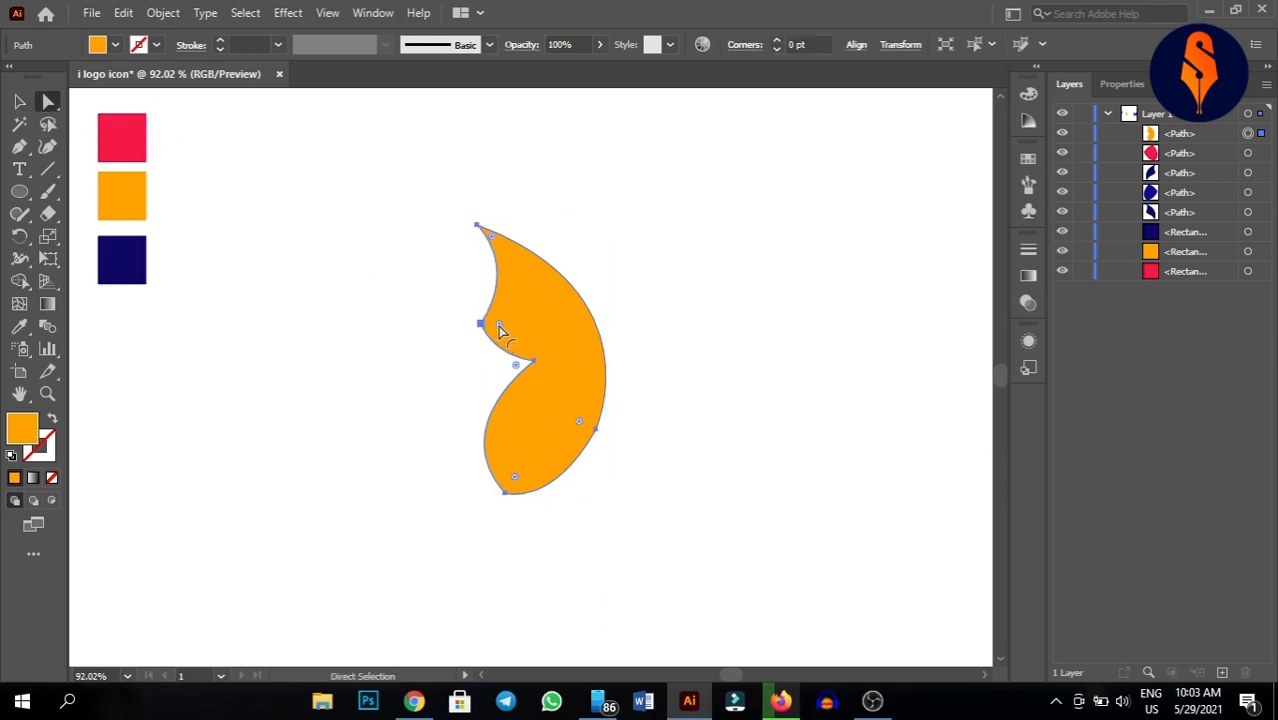
drag(500, 330, 573, 330)
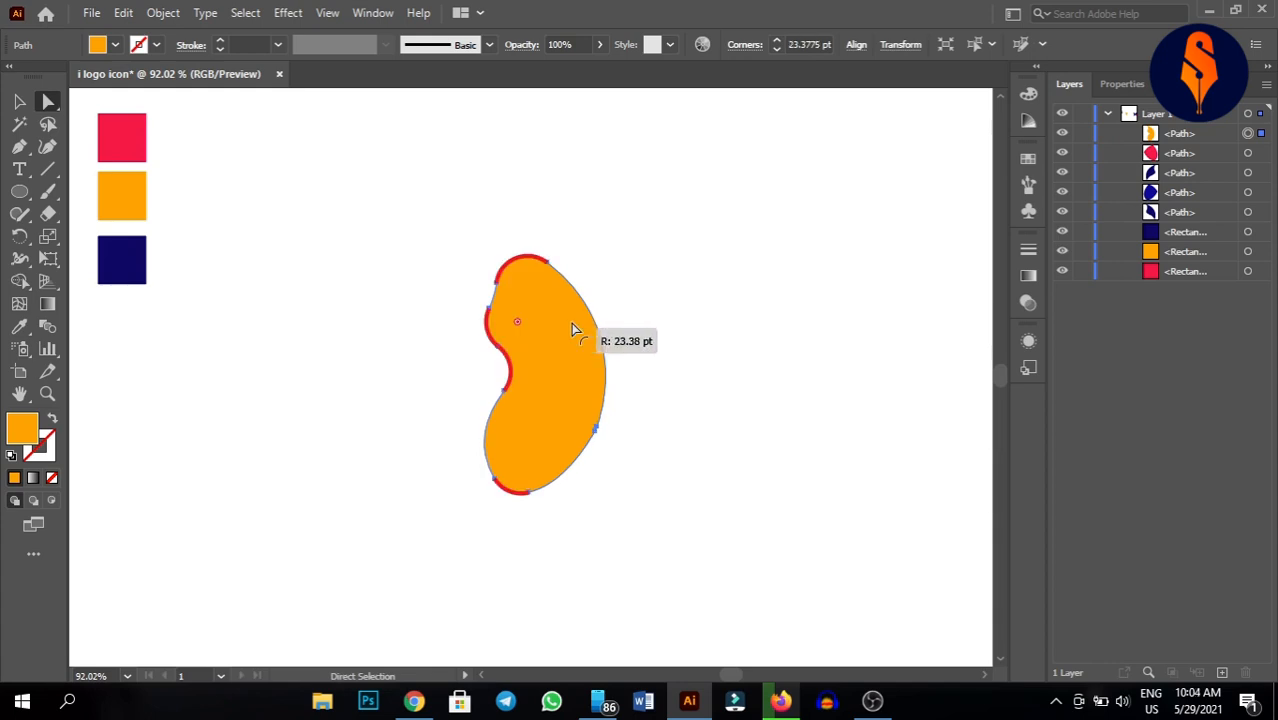
drag(573, 330, 335, 334)
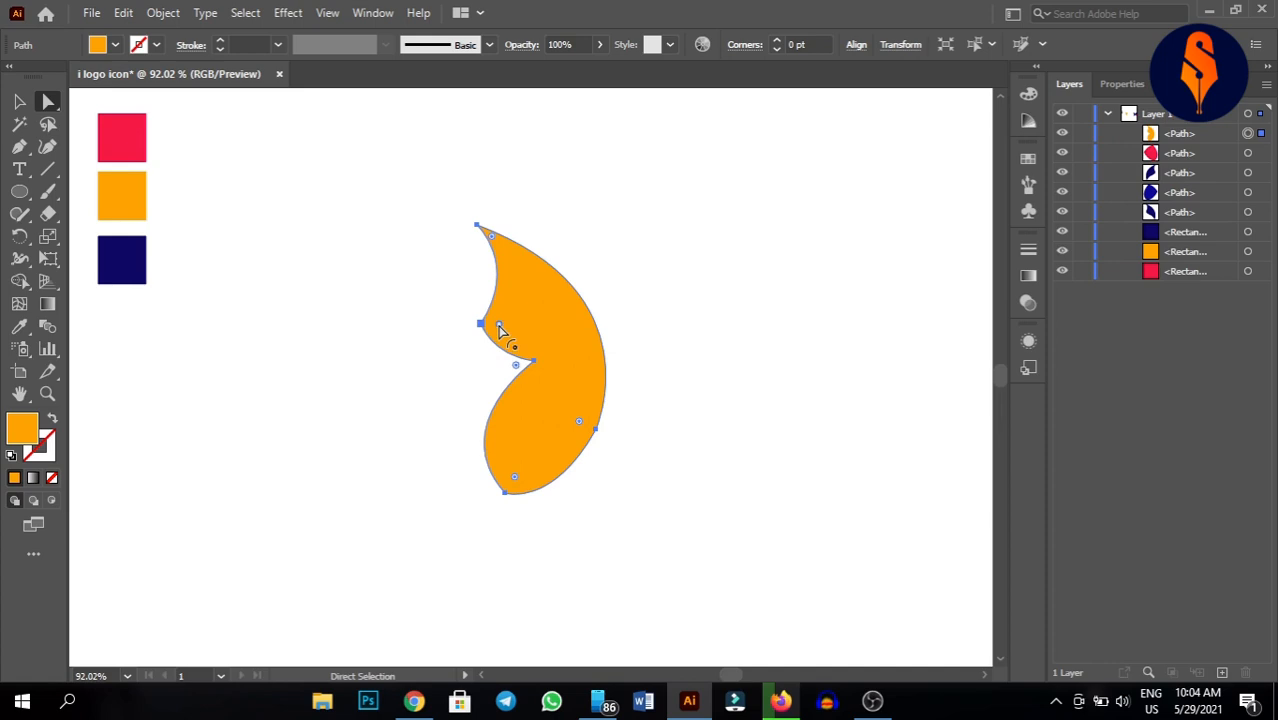
drag(500, 330, 506, 336)
drag(516, 366, 526, 362)
drag(515, 482, 520, 474)
drag(491, 241, 489, 239)
click(700, 312)
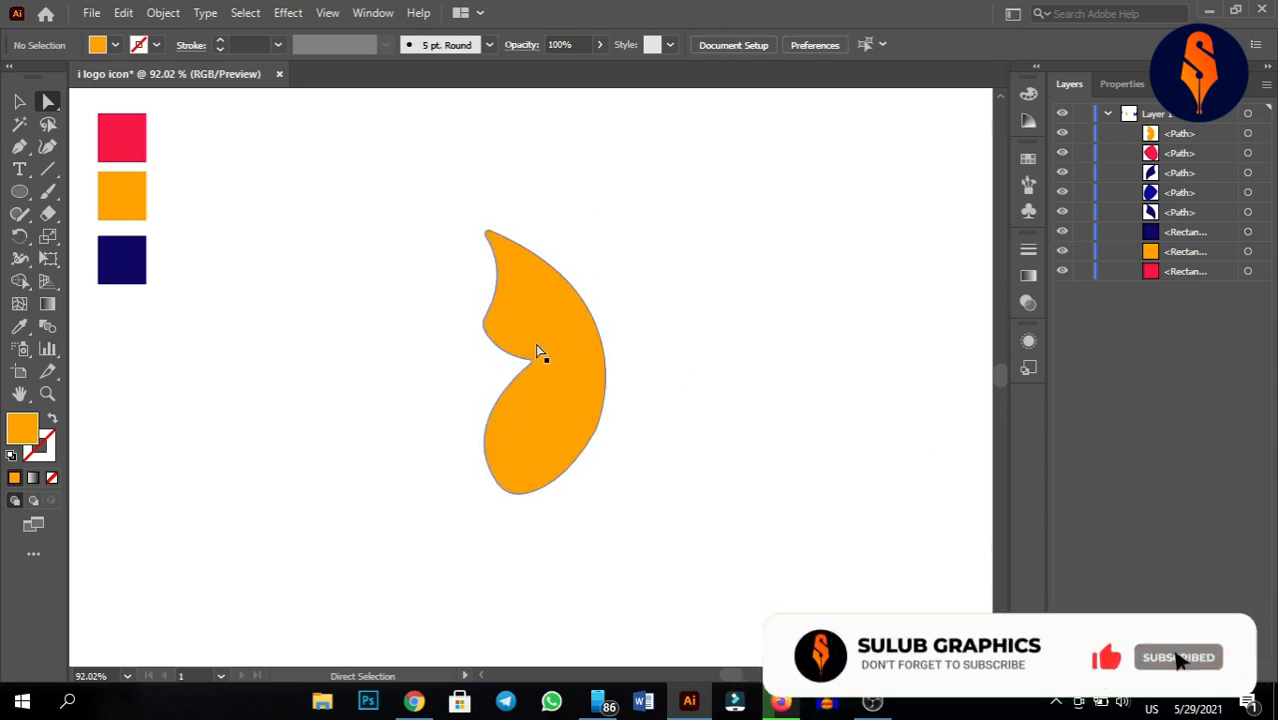
- Draw a closed path with the Pen tool that curves from the notch to the outer edge and encloses the upper wing
click(20, 146)
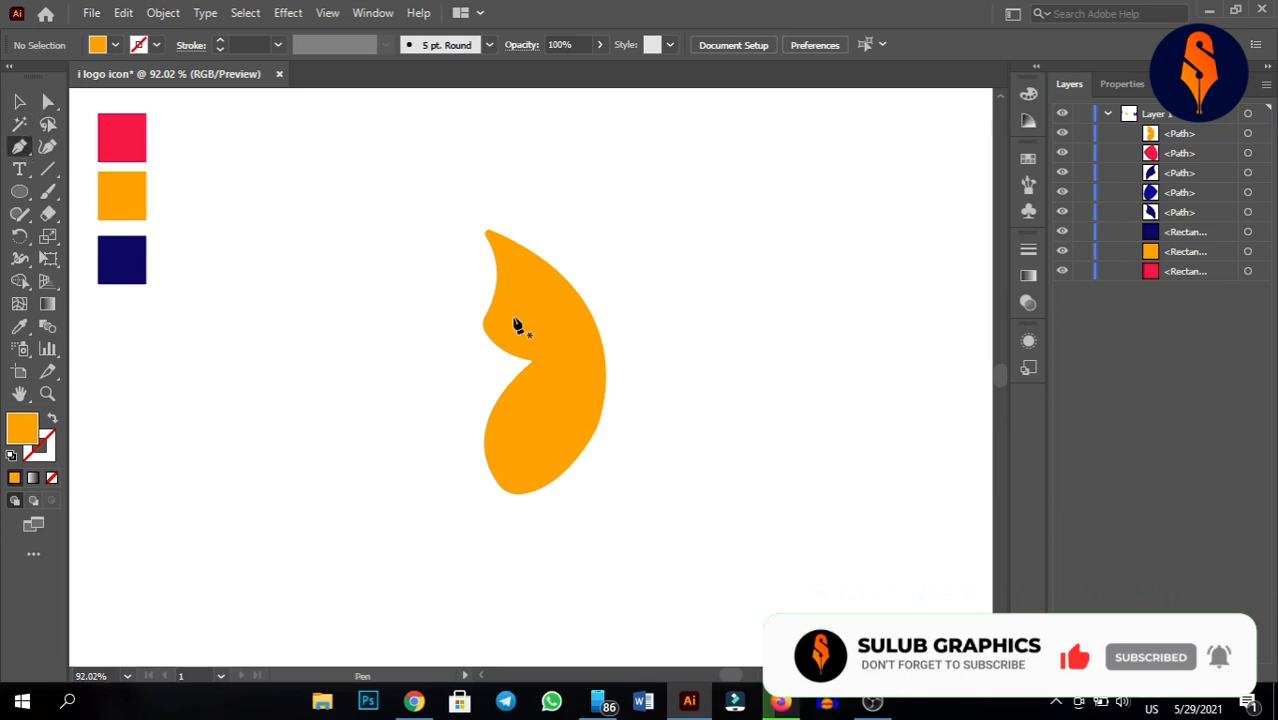
click(531, 362)
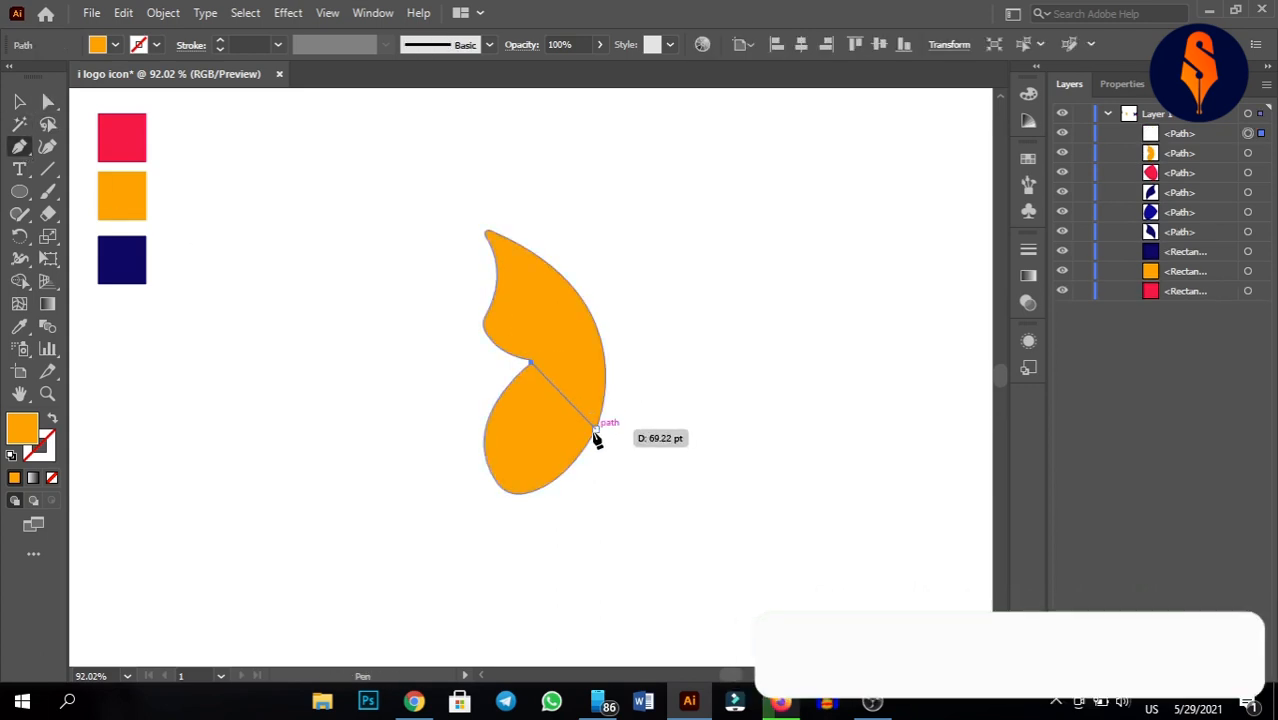
drag(596, 432, 610, 486)
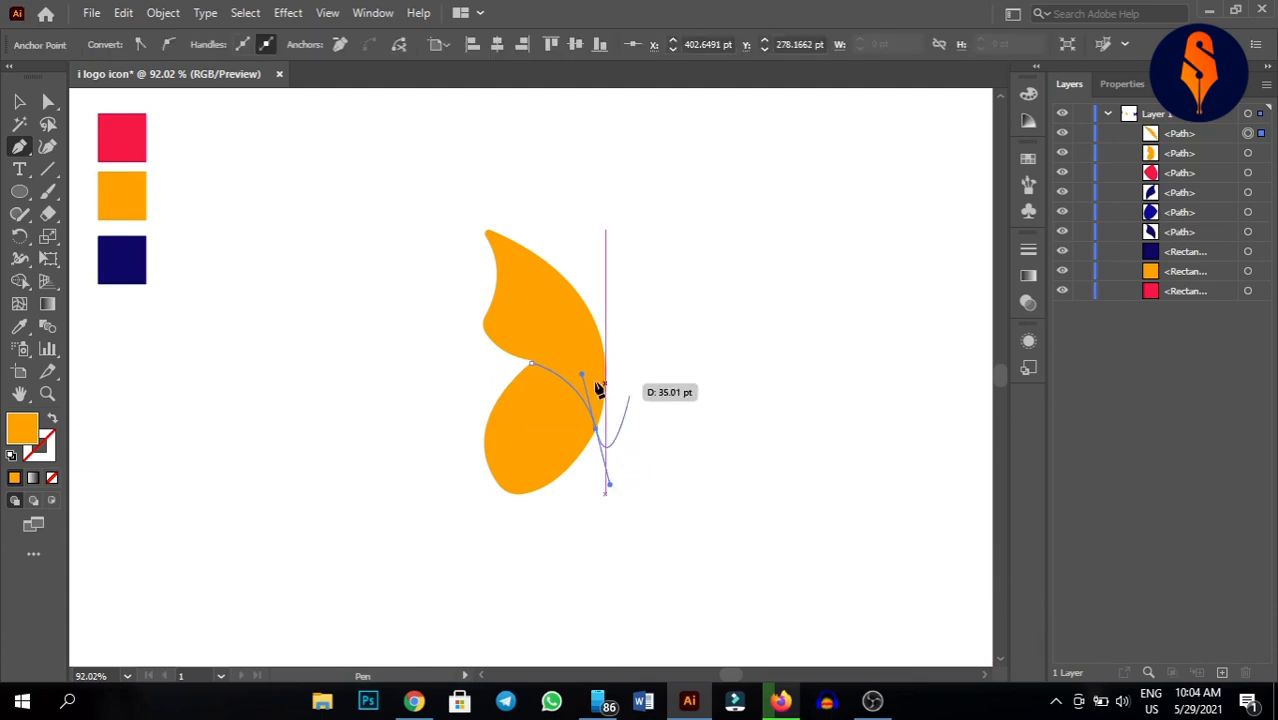
click(748, 145)
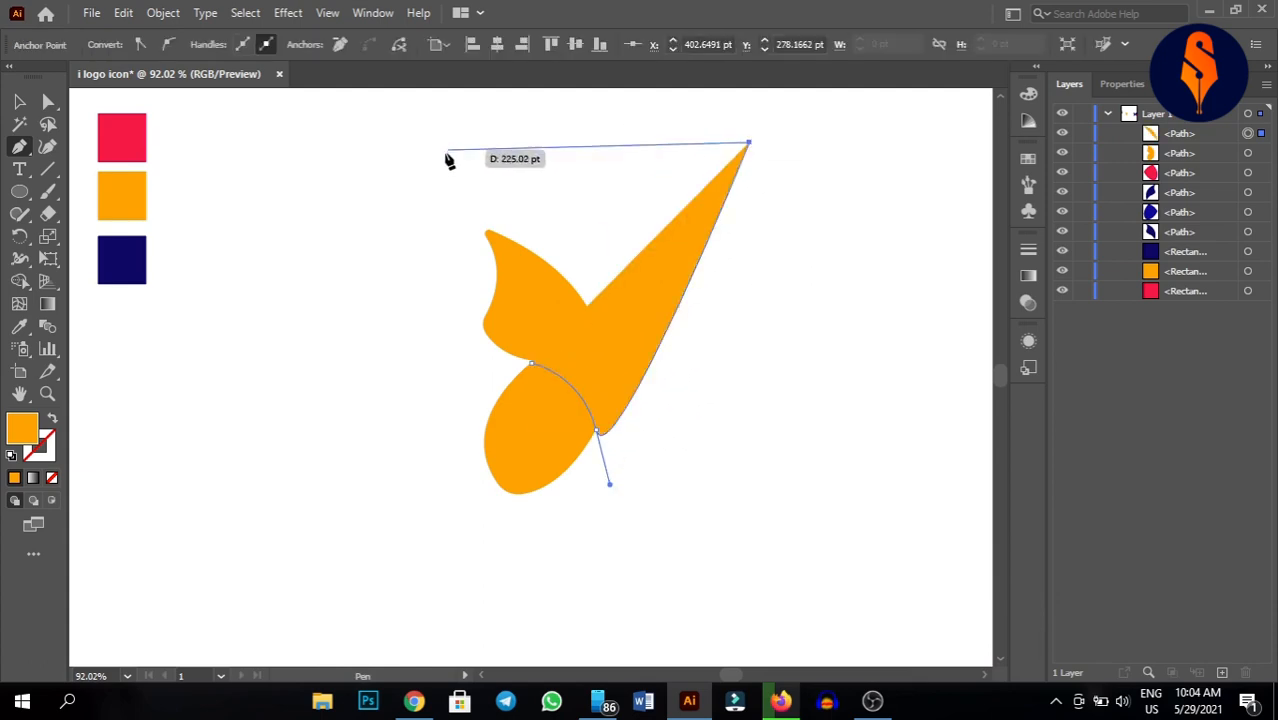
drag(401, 190, 408, 367)
click(408, 362)
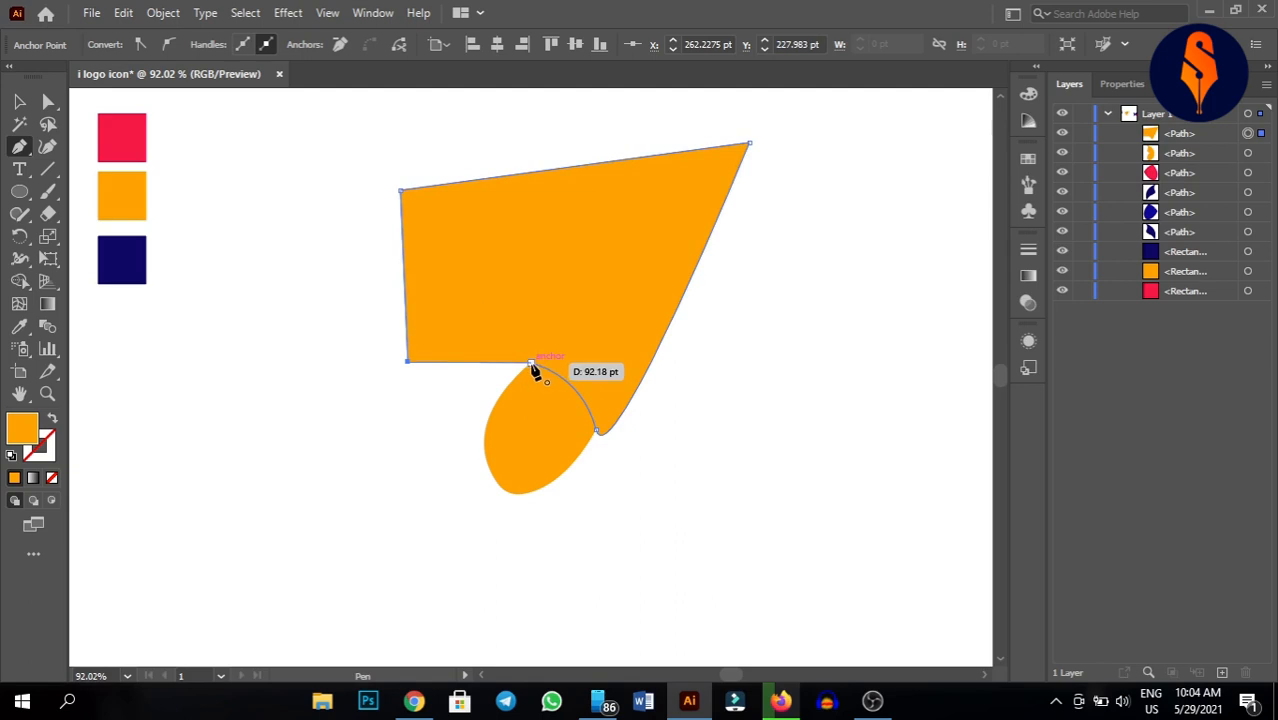
click(531, 363)
- Split the wing into upper and lower parts with the Shape Builder, removing the area of the drawn shape outside the wing
click(19, 101)
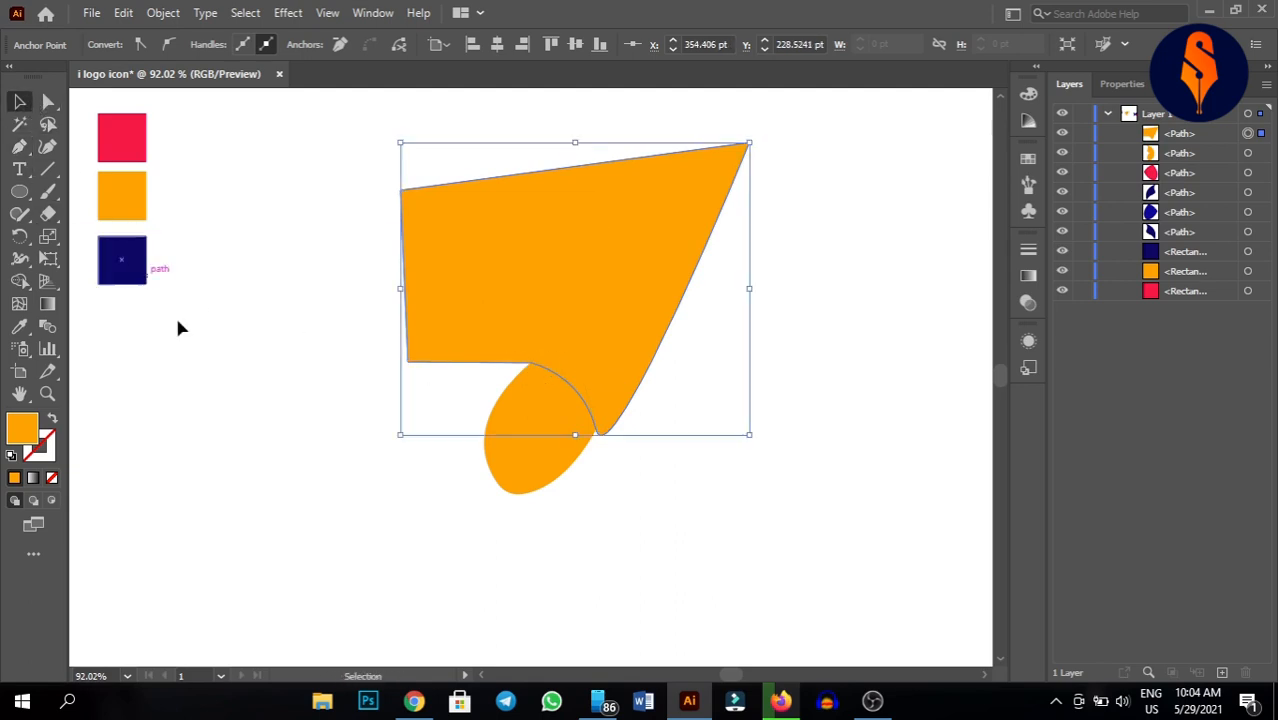
click(286, 142)
drag(300, 148, 827, 374)
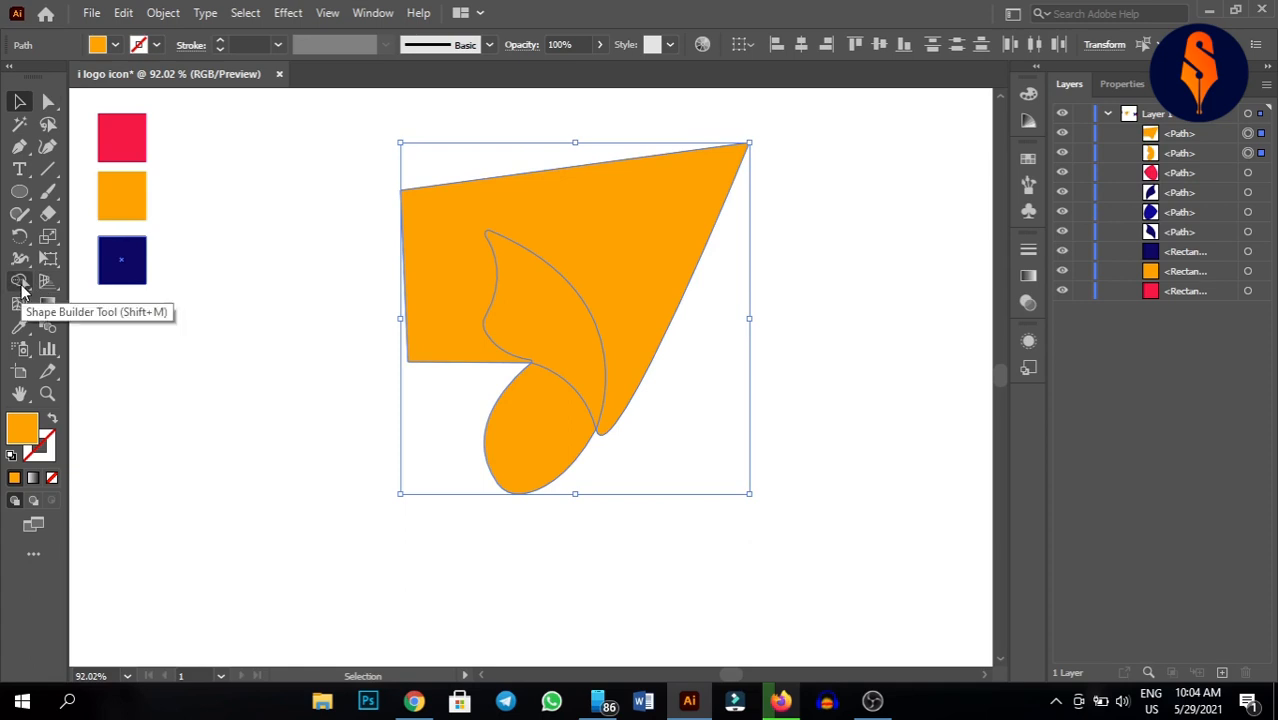
drag(22, 288, 135, 308)
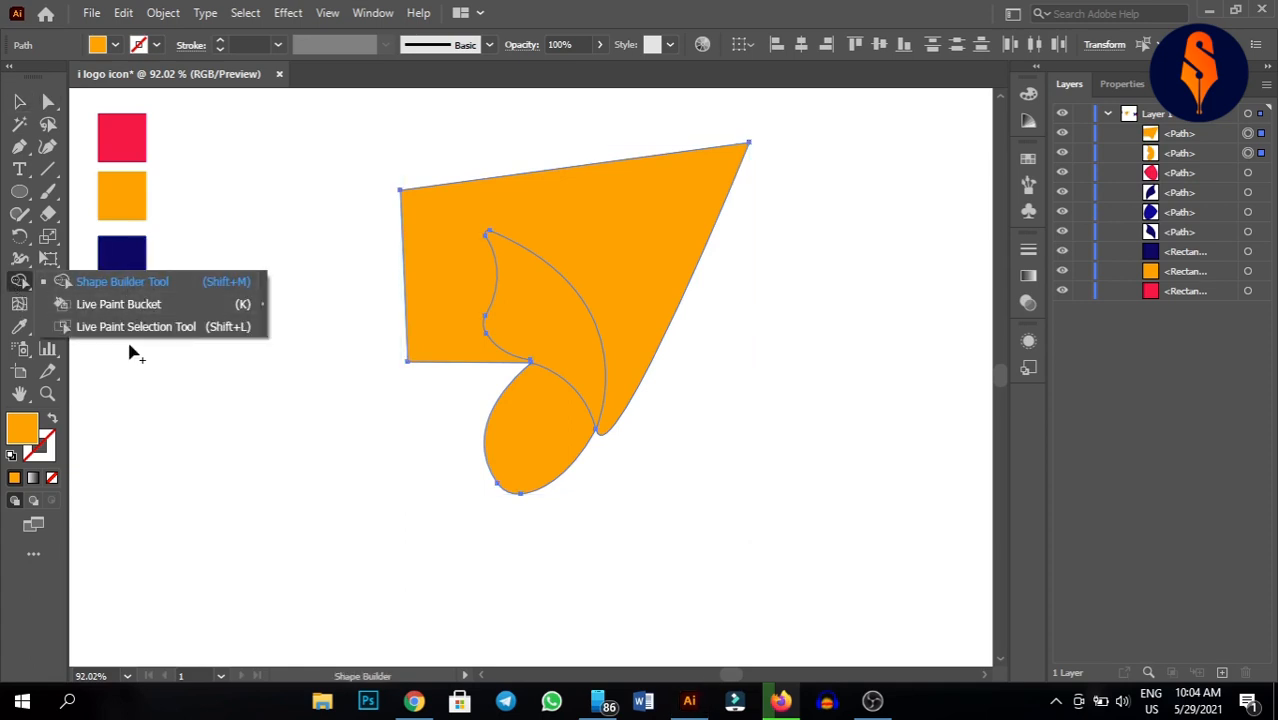
click(25, 286)
click(23, 286)
click(110, 282)
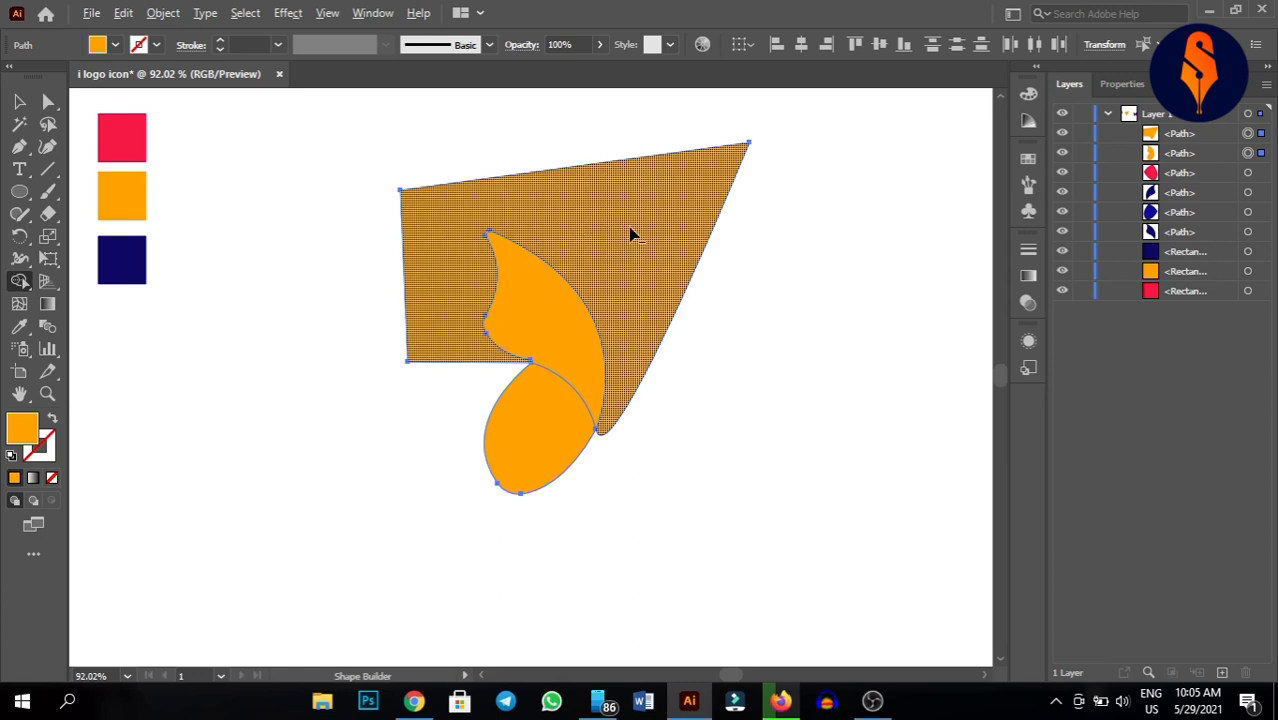
alt+click(631, 234)
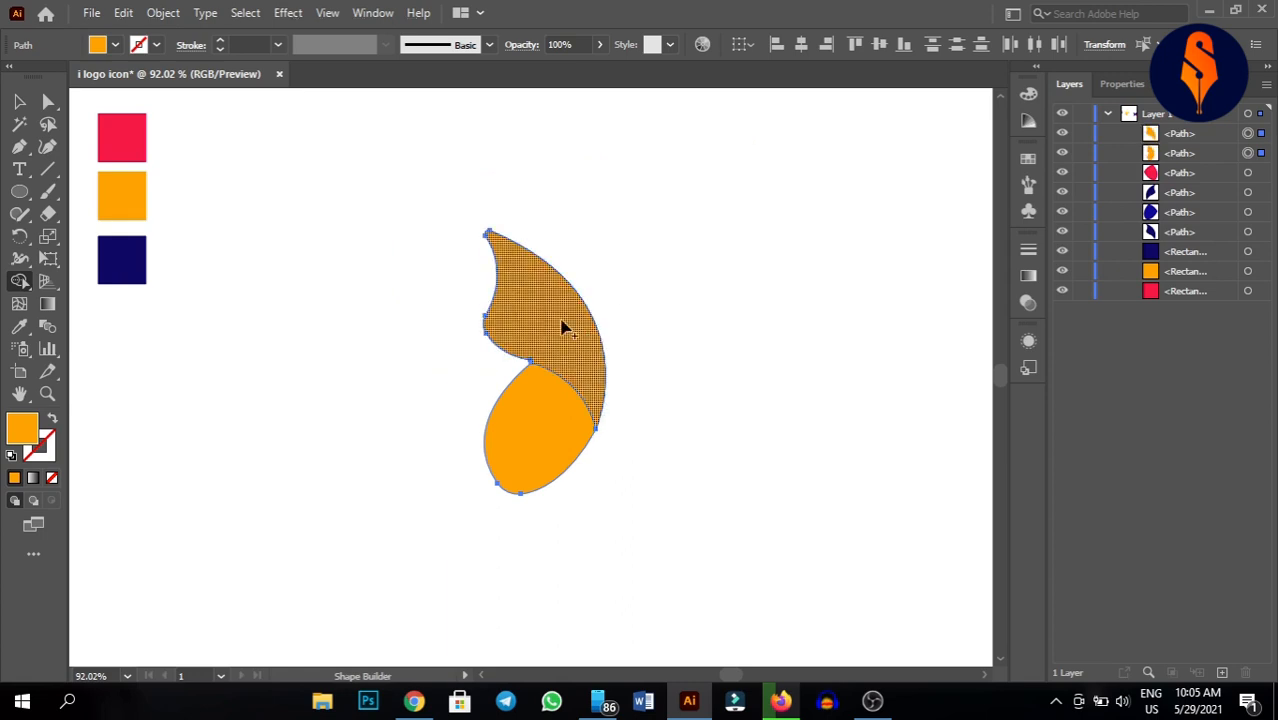
drag(541, 298, 570, 366)
drag(547, 320, 585, 386)
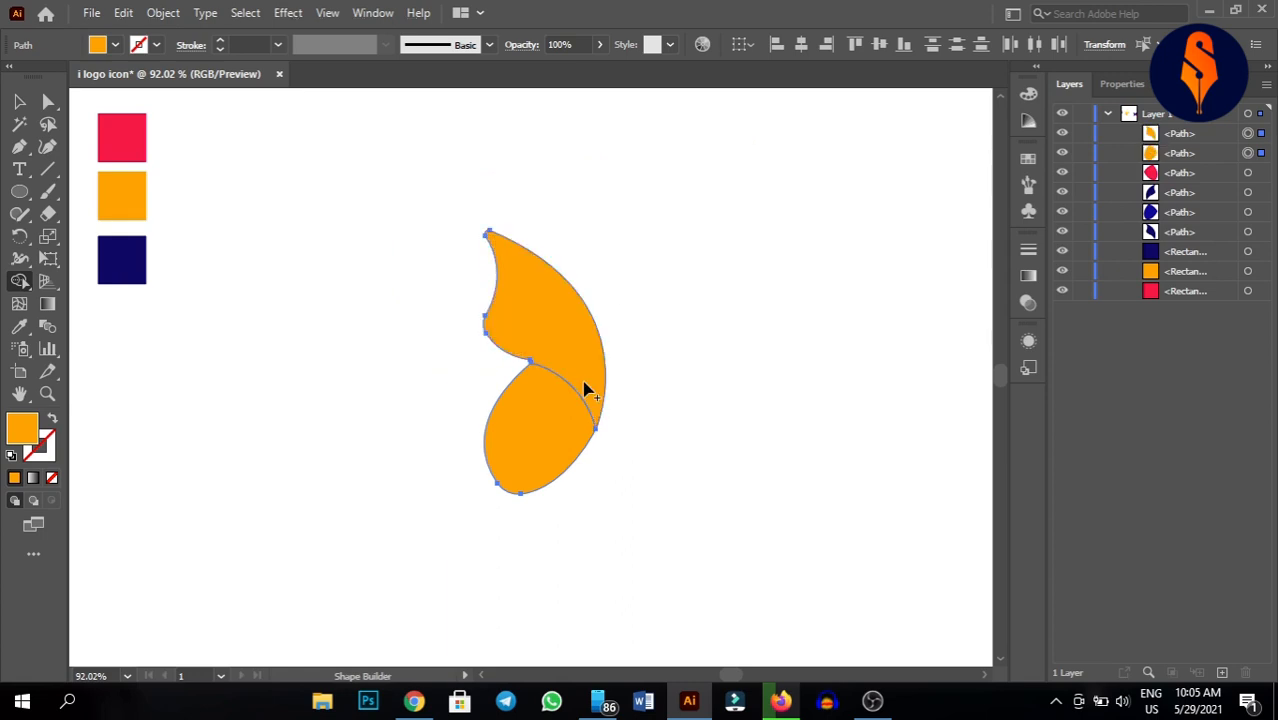
click(19, 101)
click(327, 382)
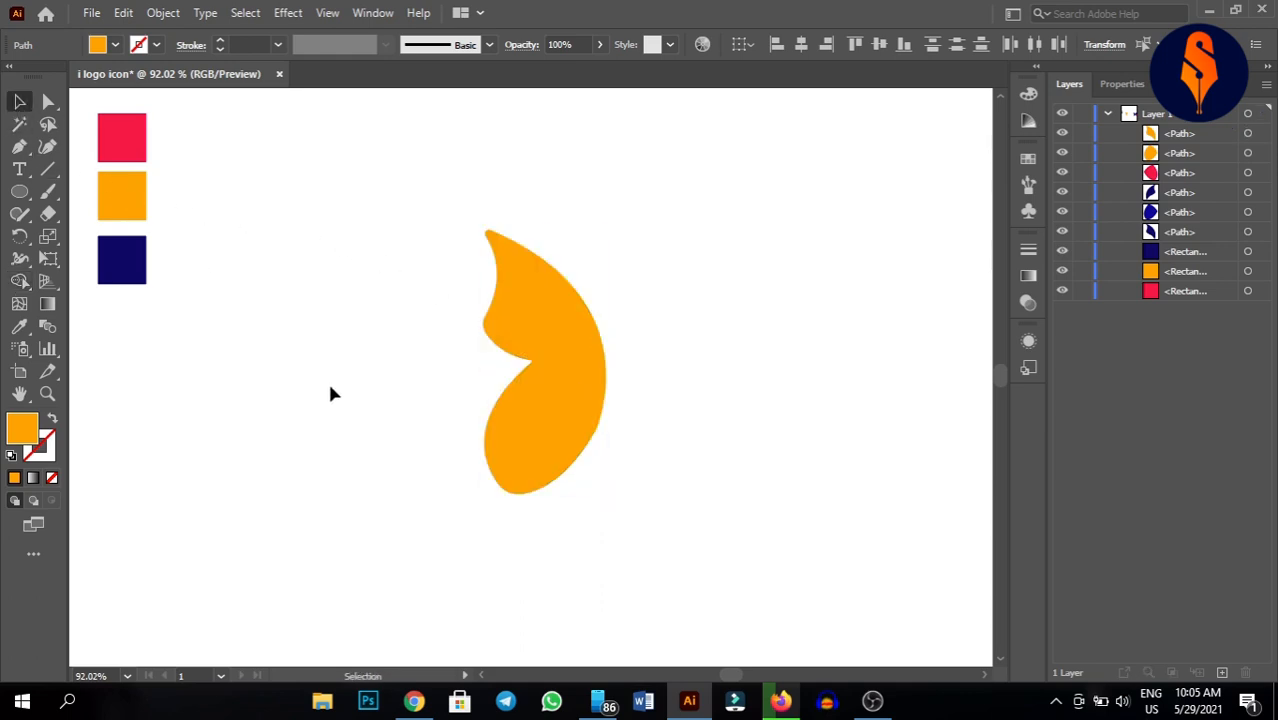
- Check the split by moving the lower wing part away from the upper one and undoing the move
drag(433, 234, 687, 533)
click(688, 533)
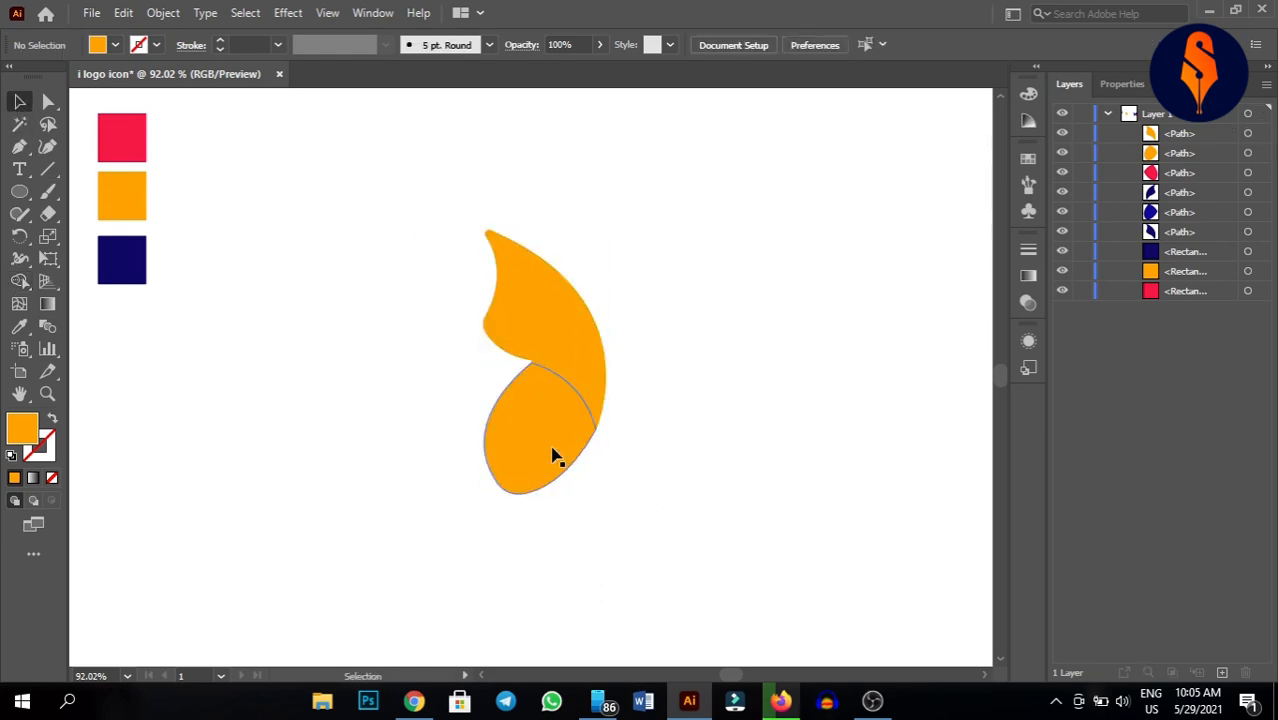
drag(548, 460, 427, 528)
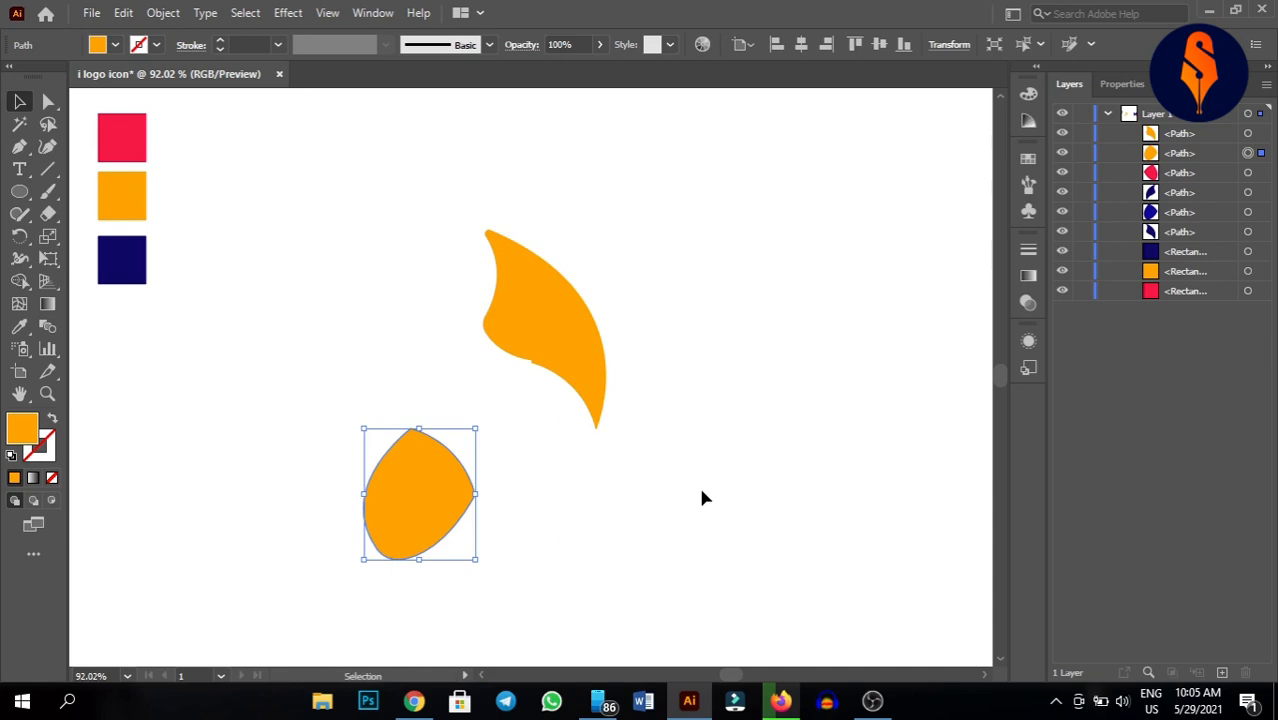
key(ctrl+z)
click(755, 478)
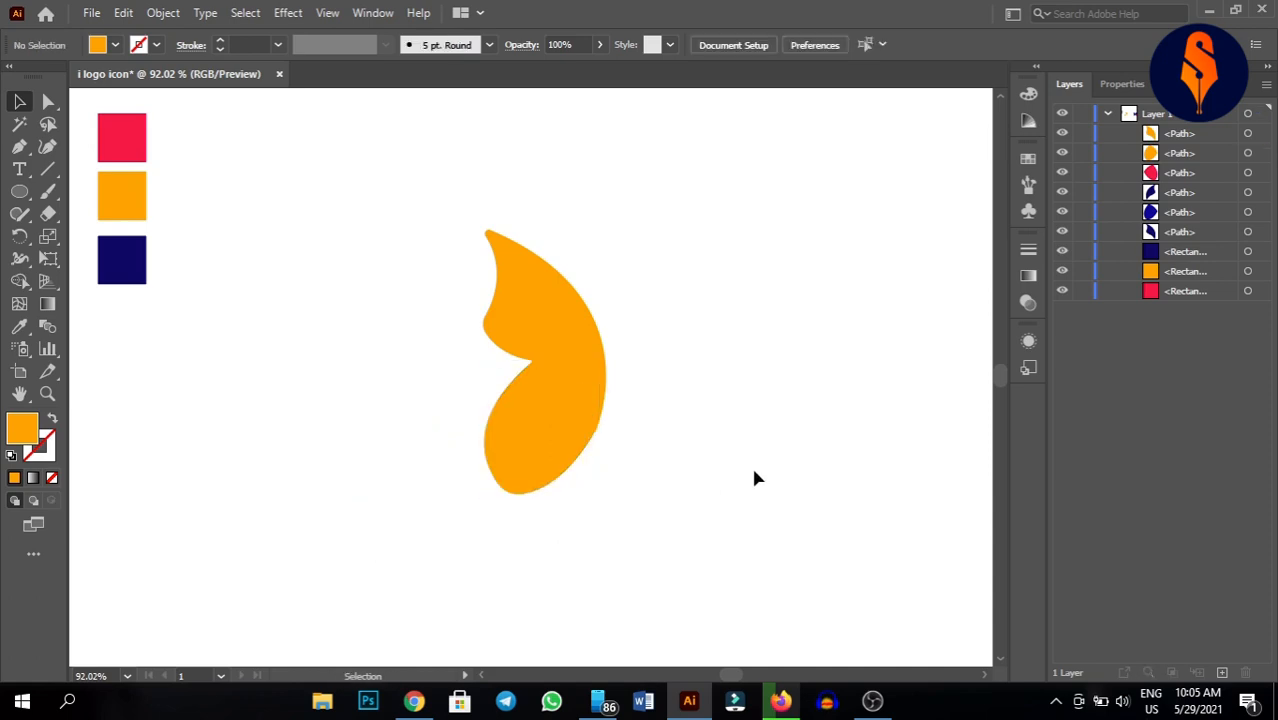
- Draw a closed Pen path that curves from just below the notch to the outer edge and encloses the lower wing
click(19, 146)
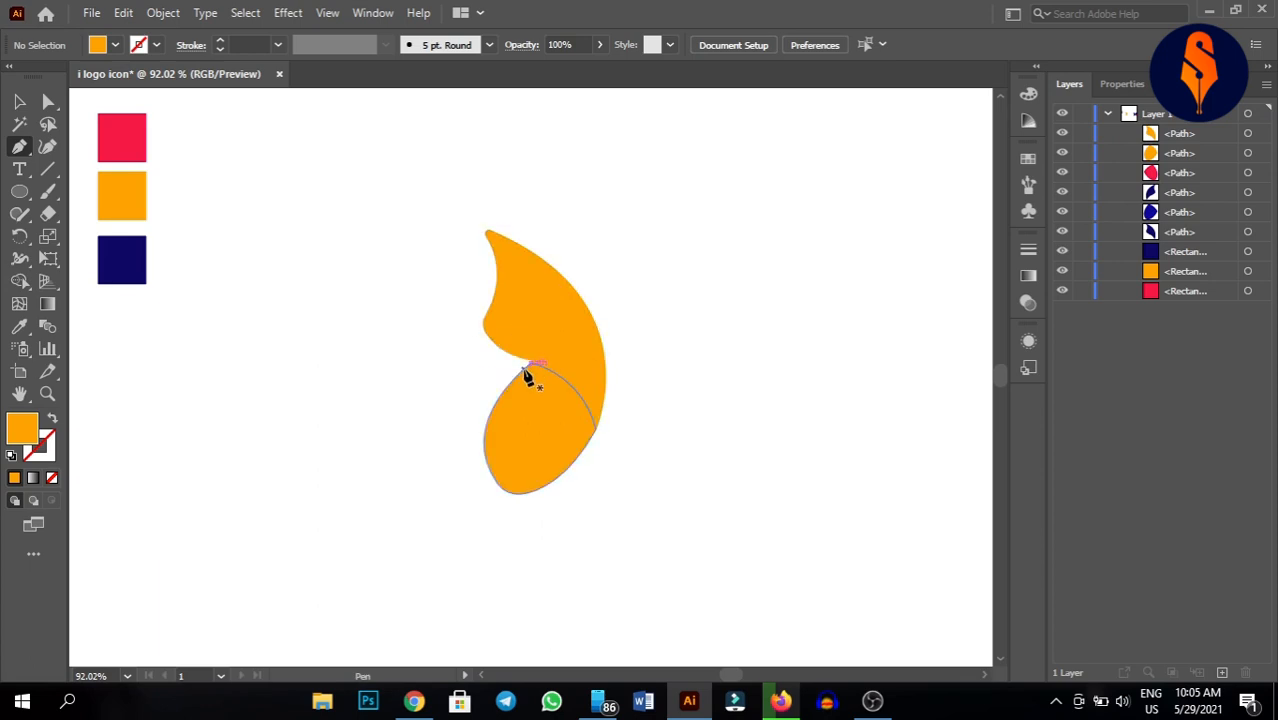
click(526, 369)
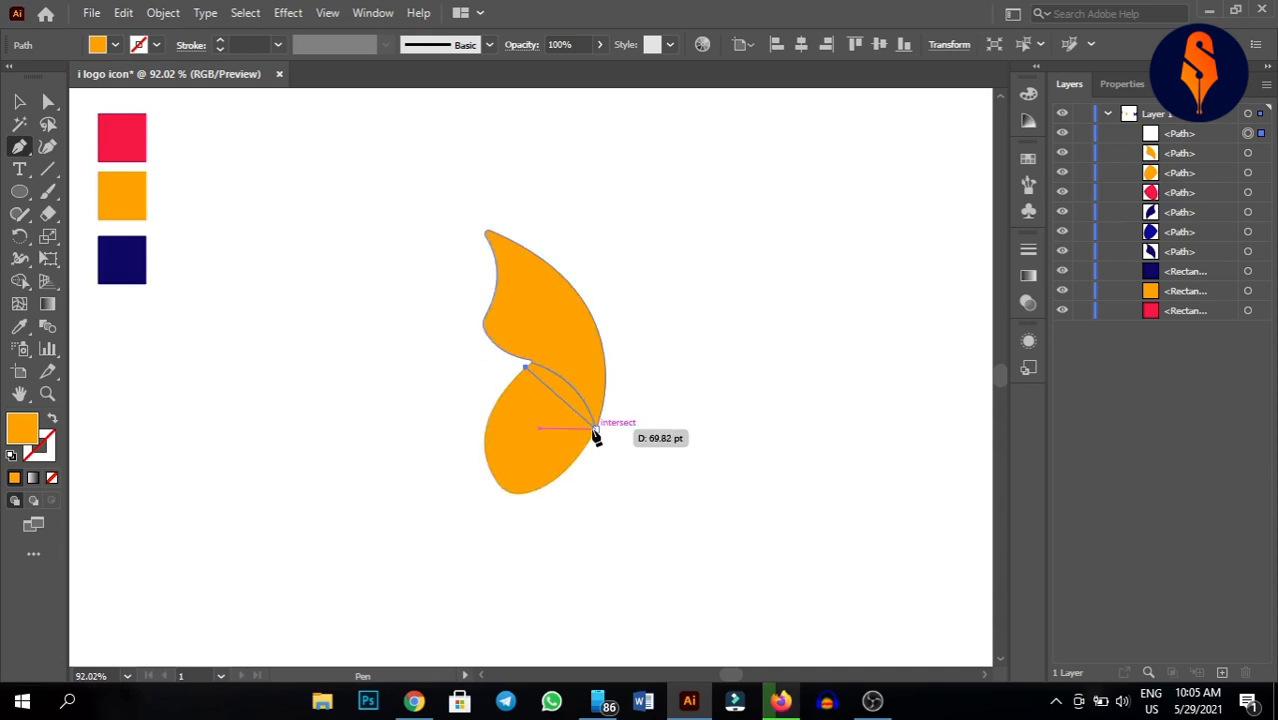
drag(595, 431, 616, 477)
click(464, 530)
click(420, 397)
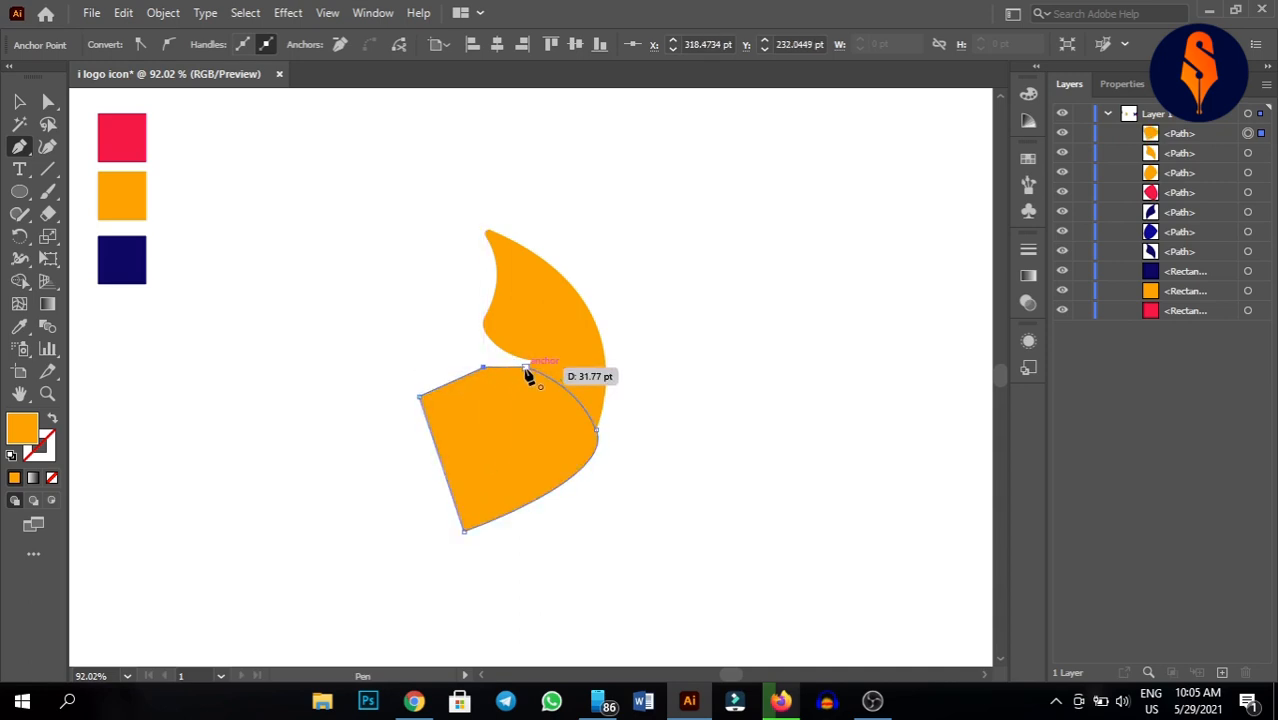
click(525, 368)
- Use the Shape Builder to remove the area outside the lower wing and the thin curved sliver between the two wing parts
click(19, 101)
drag(332, 312, 655, 509)
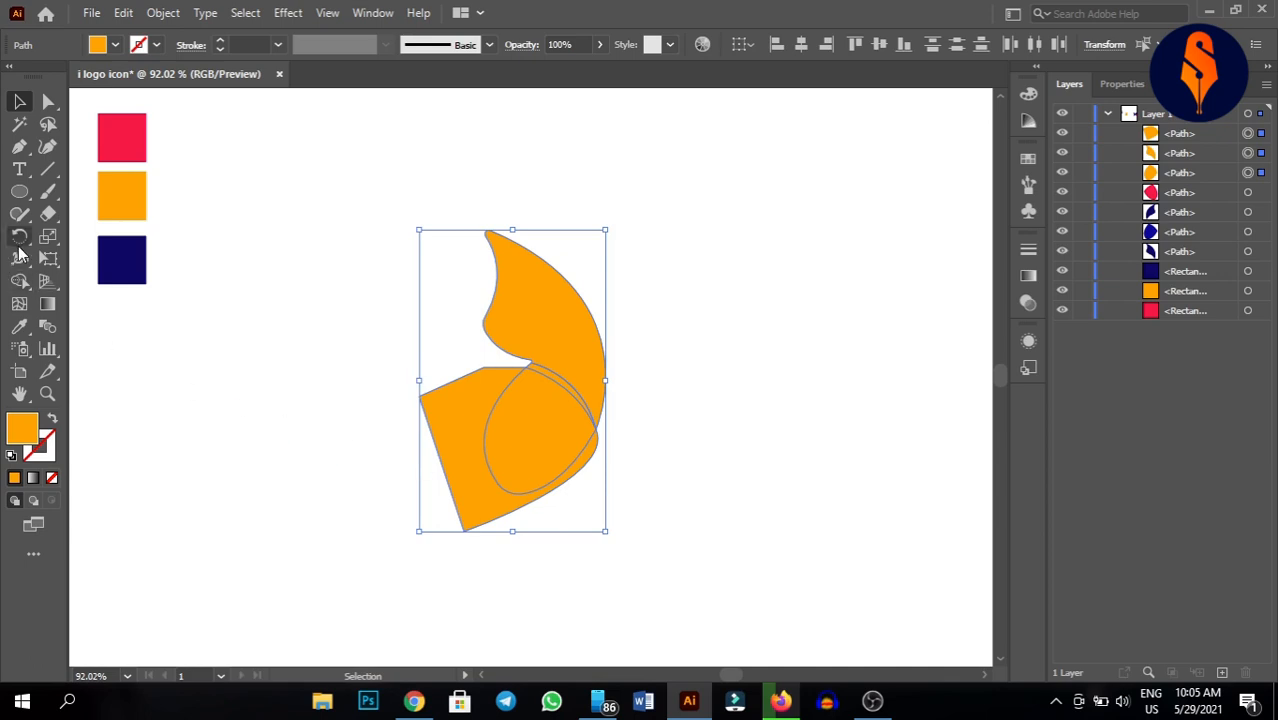
click(20, 282)
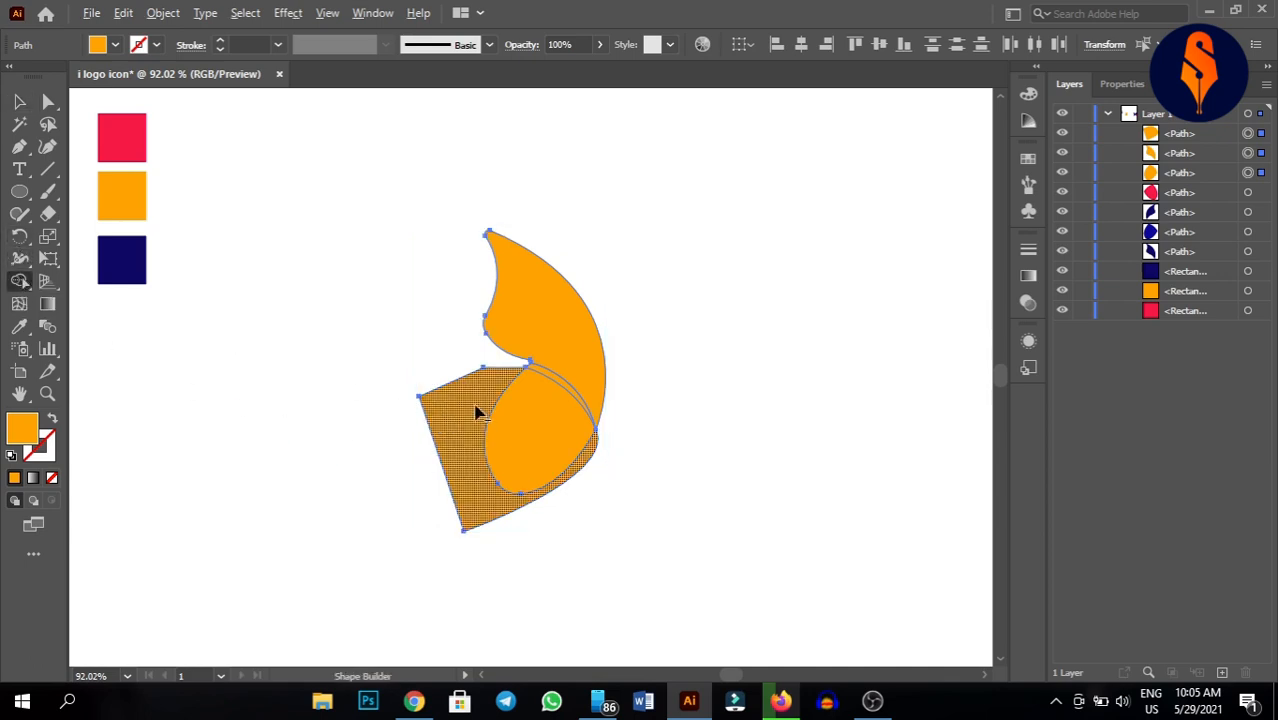
alt+click(478, 412)
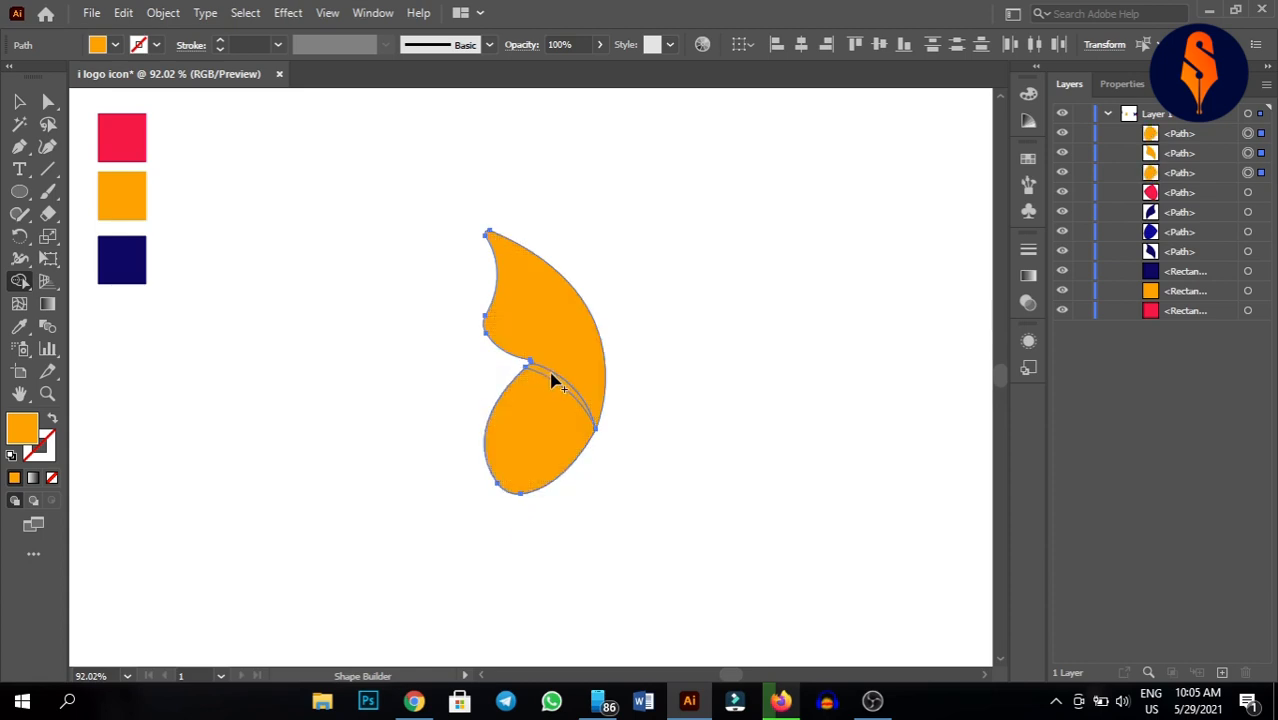
alt+click(553, 382)
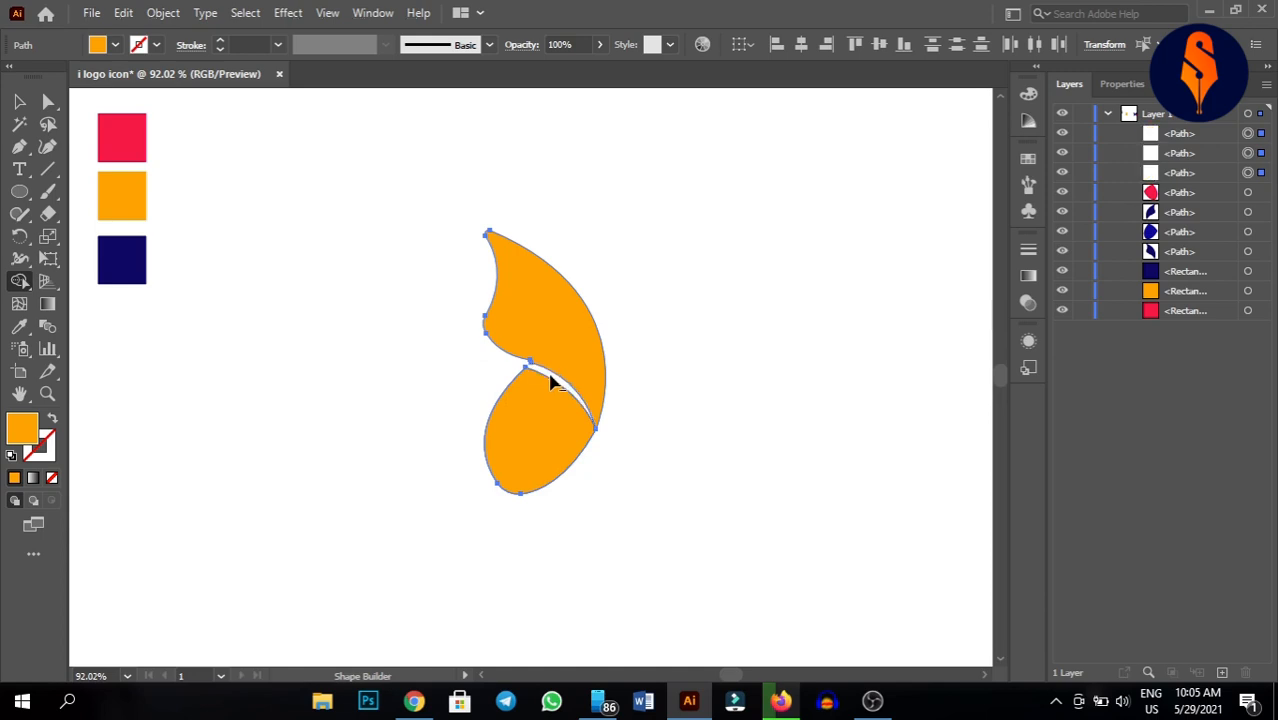
- Move the complete two-part wing left to make room for a second wing
click(19, 101)
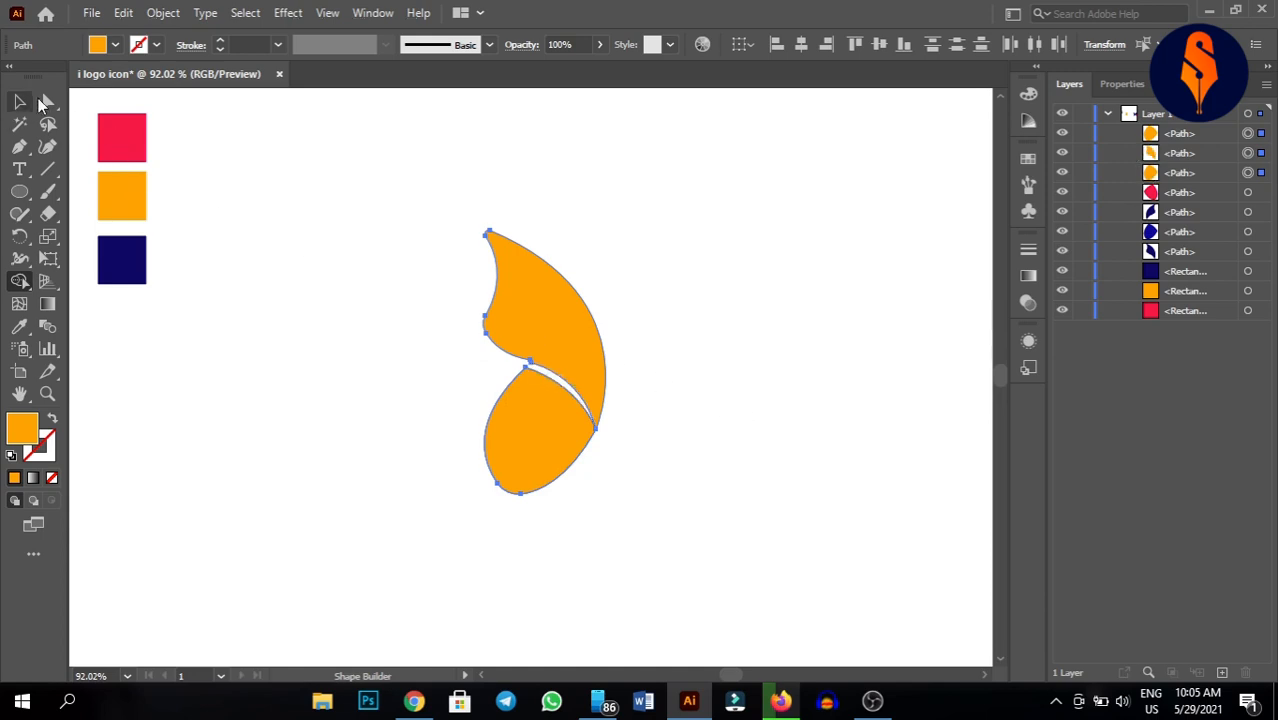
drag(400, 172, 613, 448)
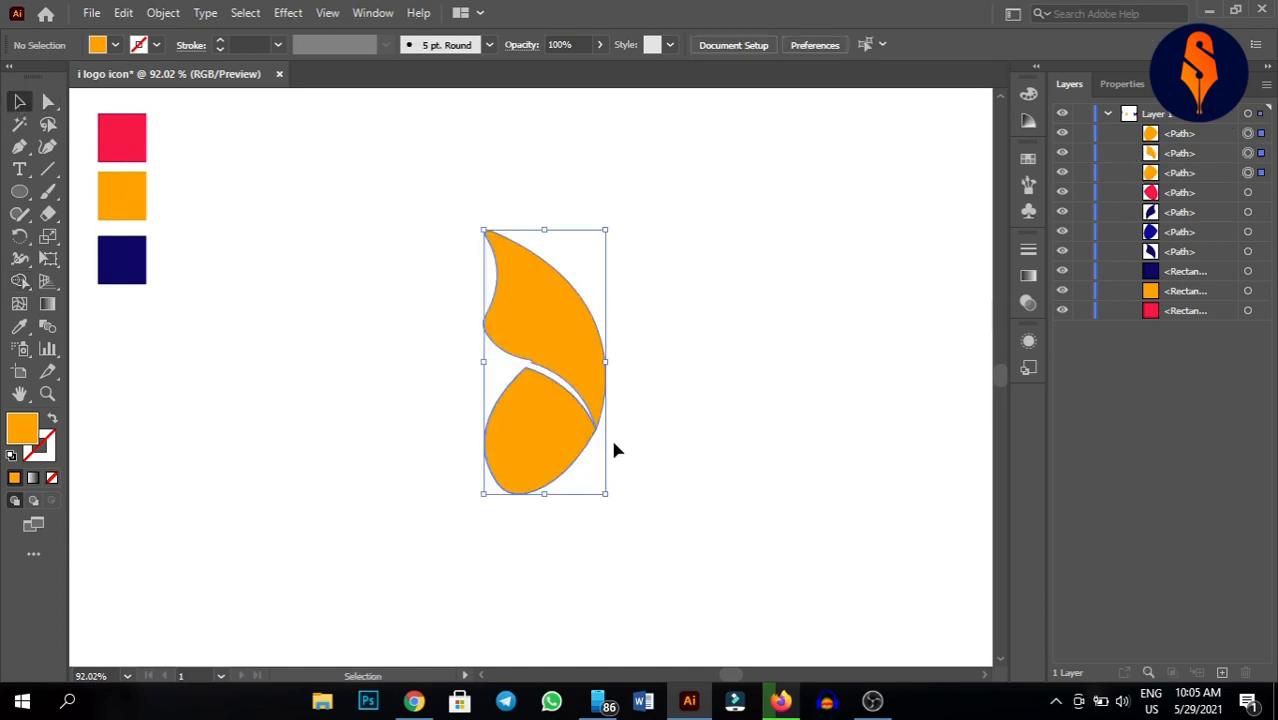
drag(562, 374, 412, 362)
click(615, 367)
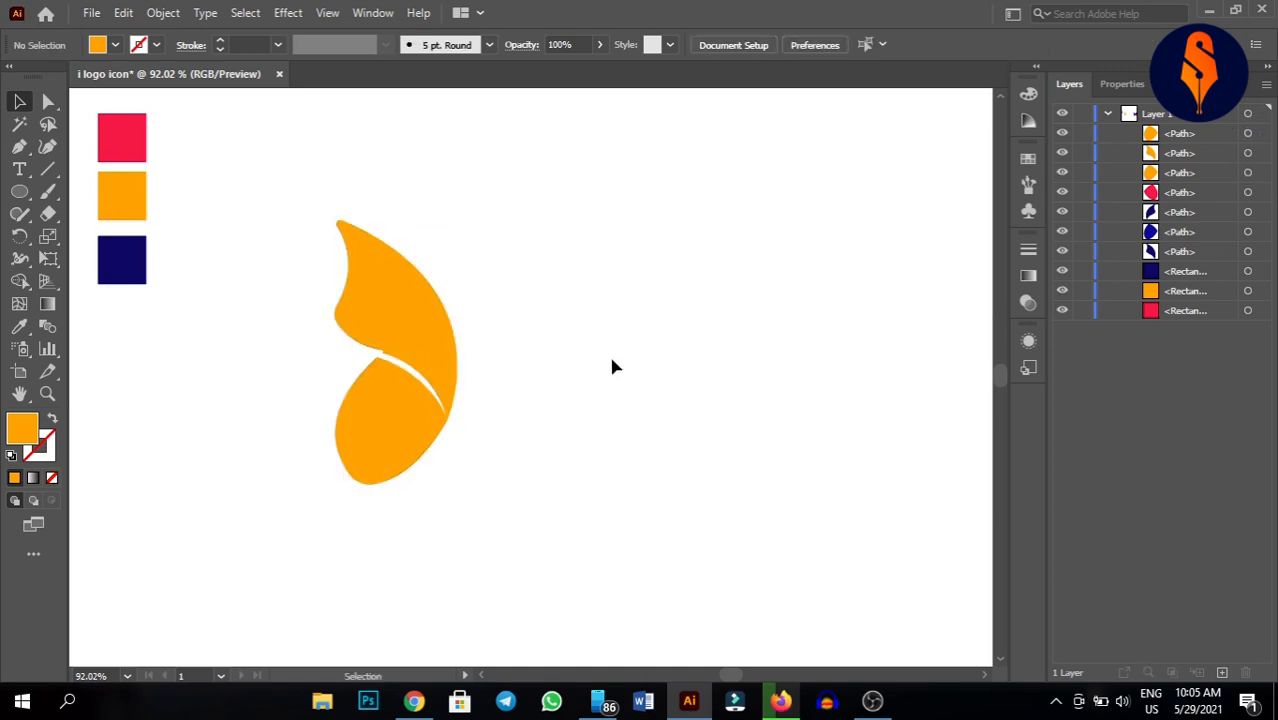
- Reflect a copy of the wing across the vertical axis and place it to the right of the original with a narrow gap
drag(265, 180, 523, 543)
click(569, 360)
drag(304, 158, 457, 506)
right_click(392, 314)
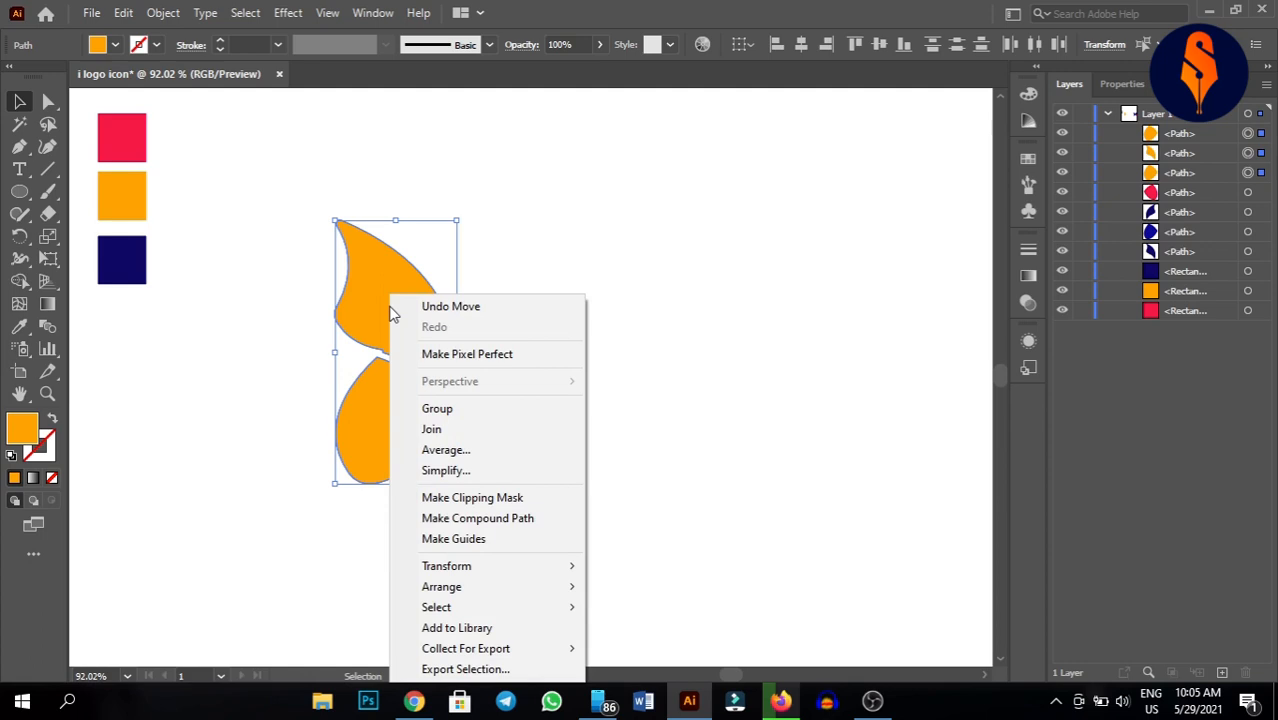
mouse_move(511, 572)
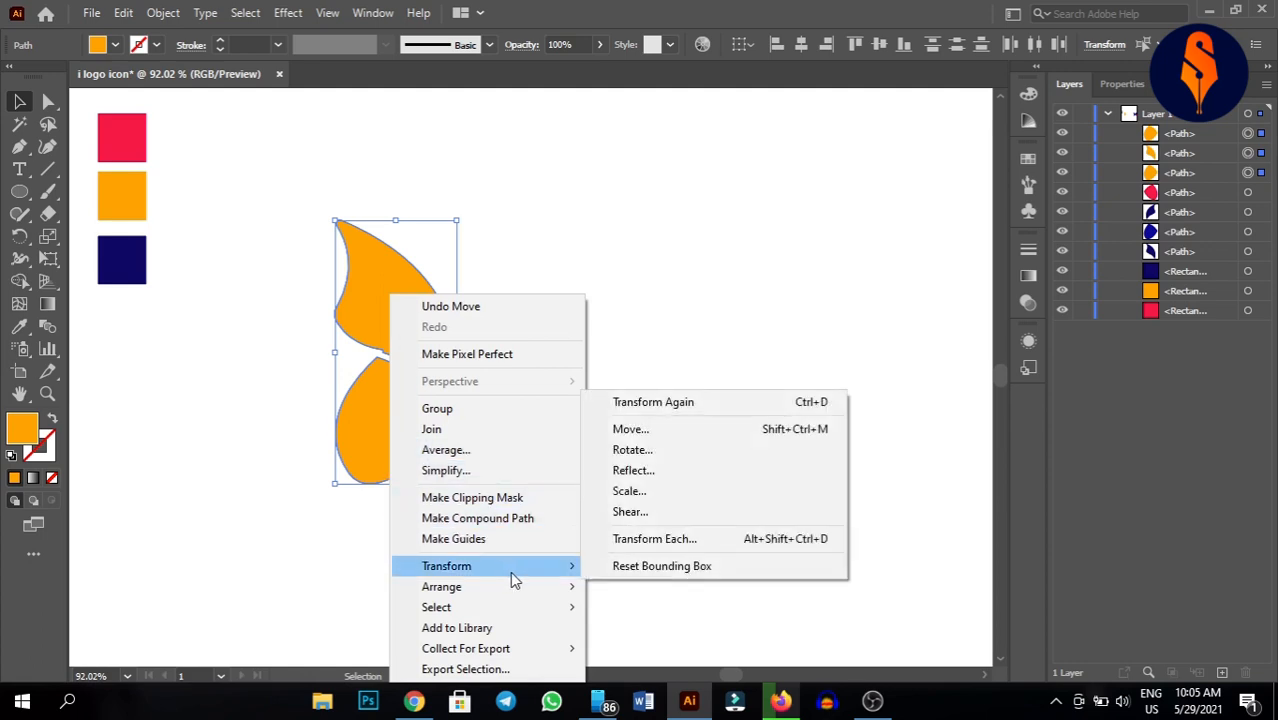
click(674, 469)
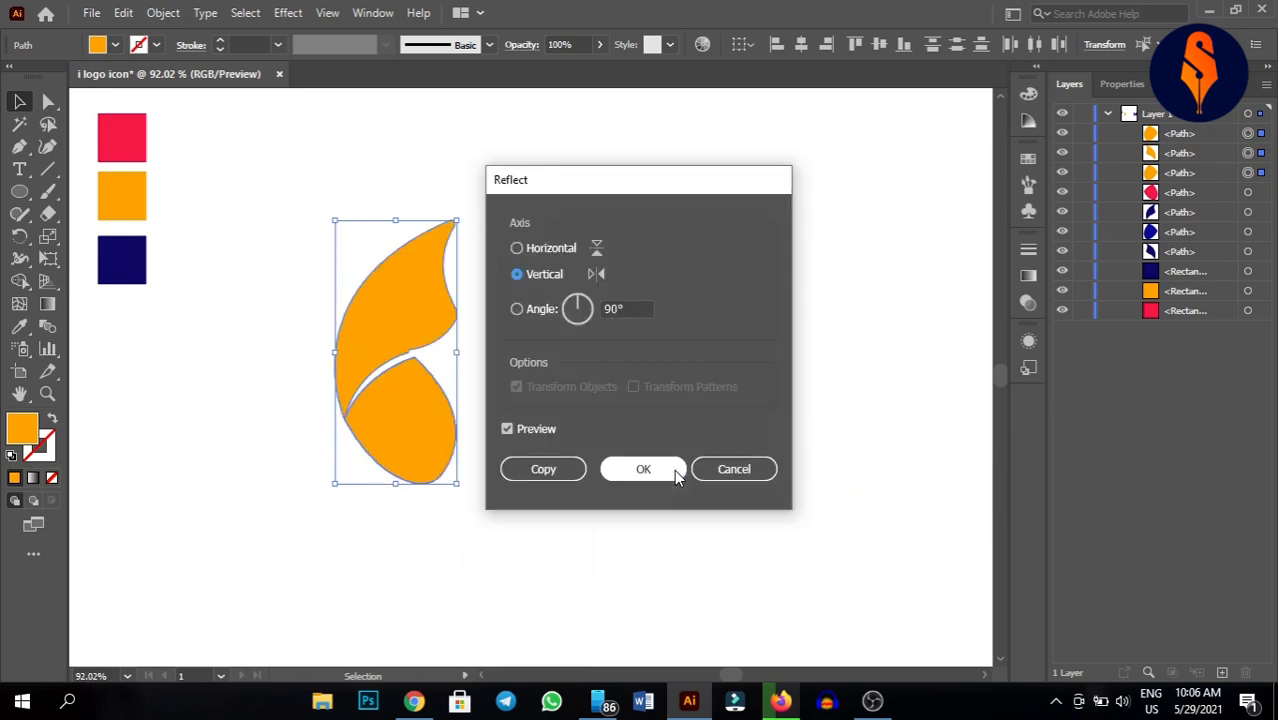
click(538, 470)
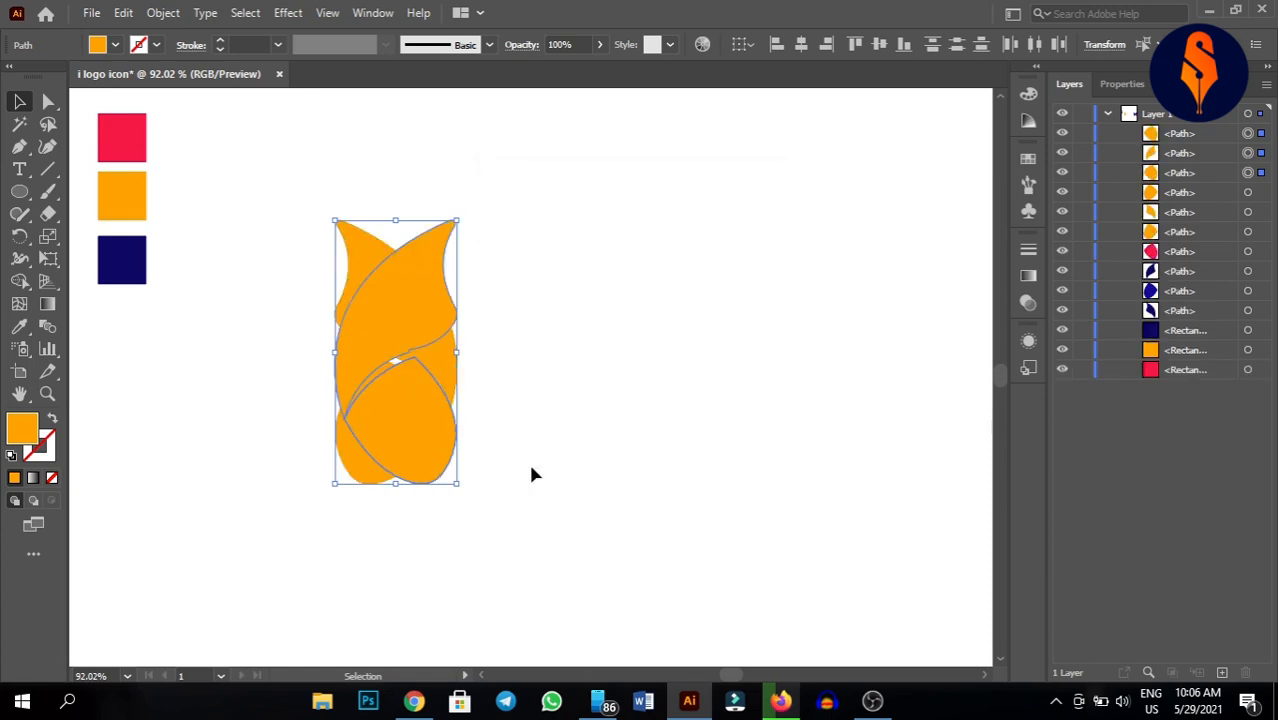
drag(405, 316, 536, 313)
click(701, 314)
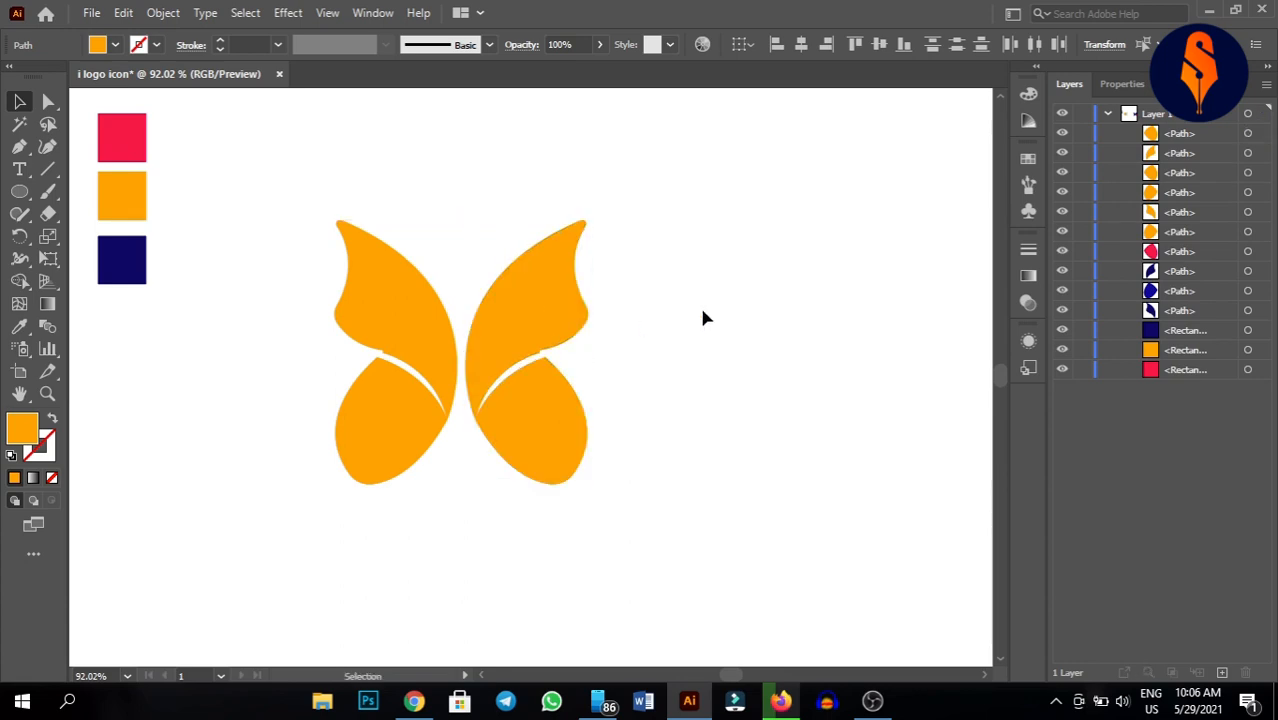
- Move both wings together to the right, closer to the middle of the artboard
drag(270, 200, 697, 521)
drag(508, 329, 575, 325)
click(798, 354)
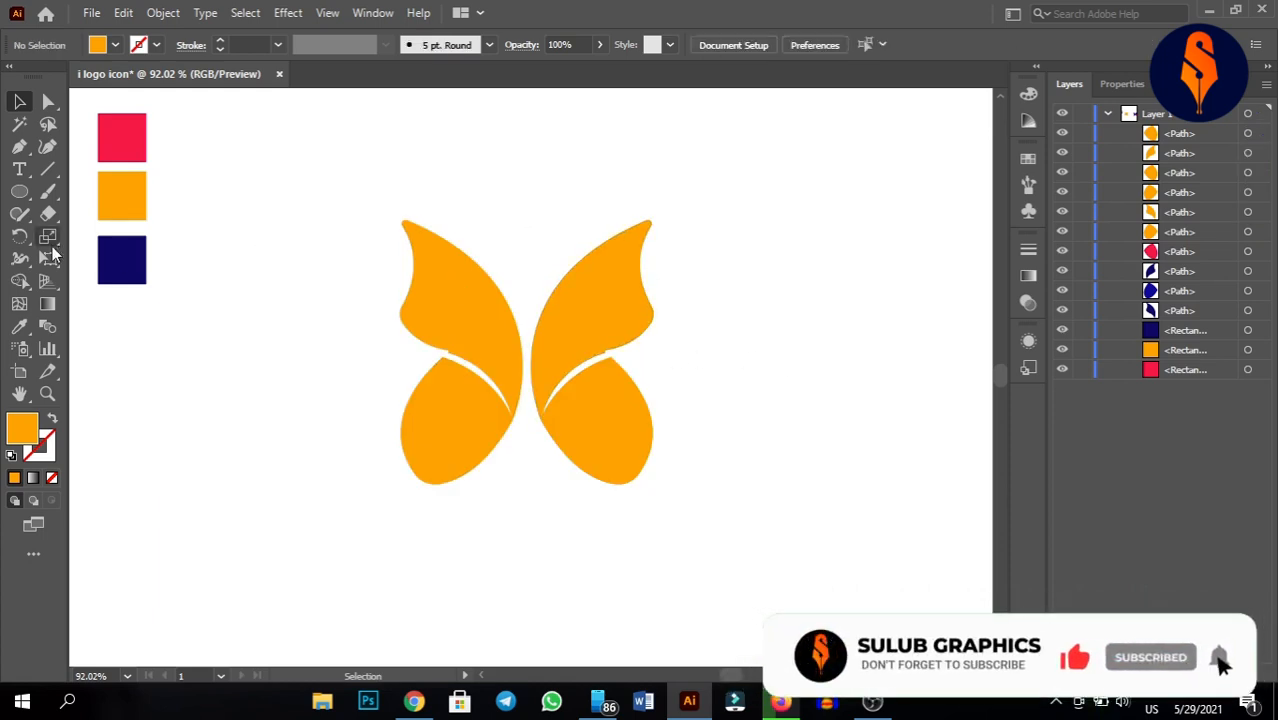
- Draw a curved antenna with the Pen tool from above the left wing down to the gap between the wings, with an orange stroke and no fill
click(19, 146)
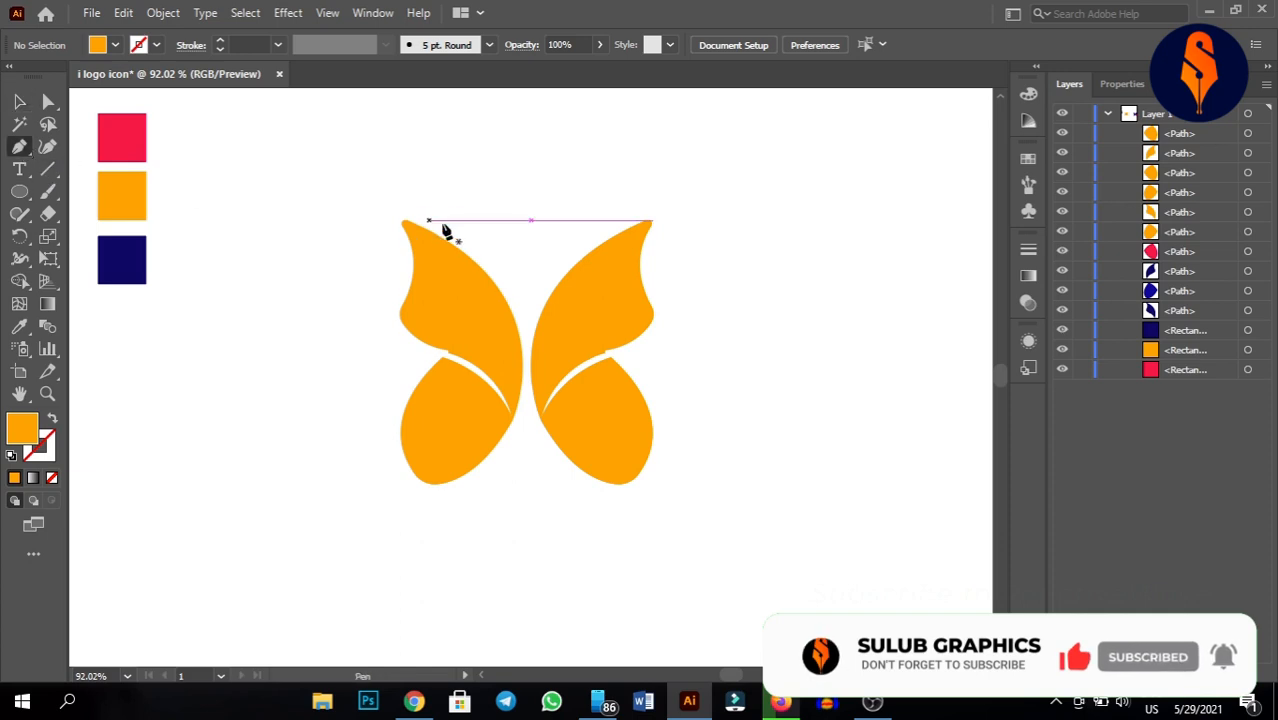
click(464, 220)
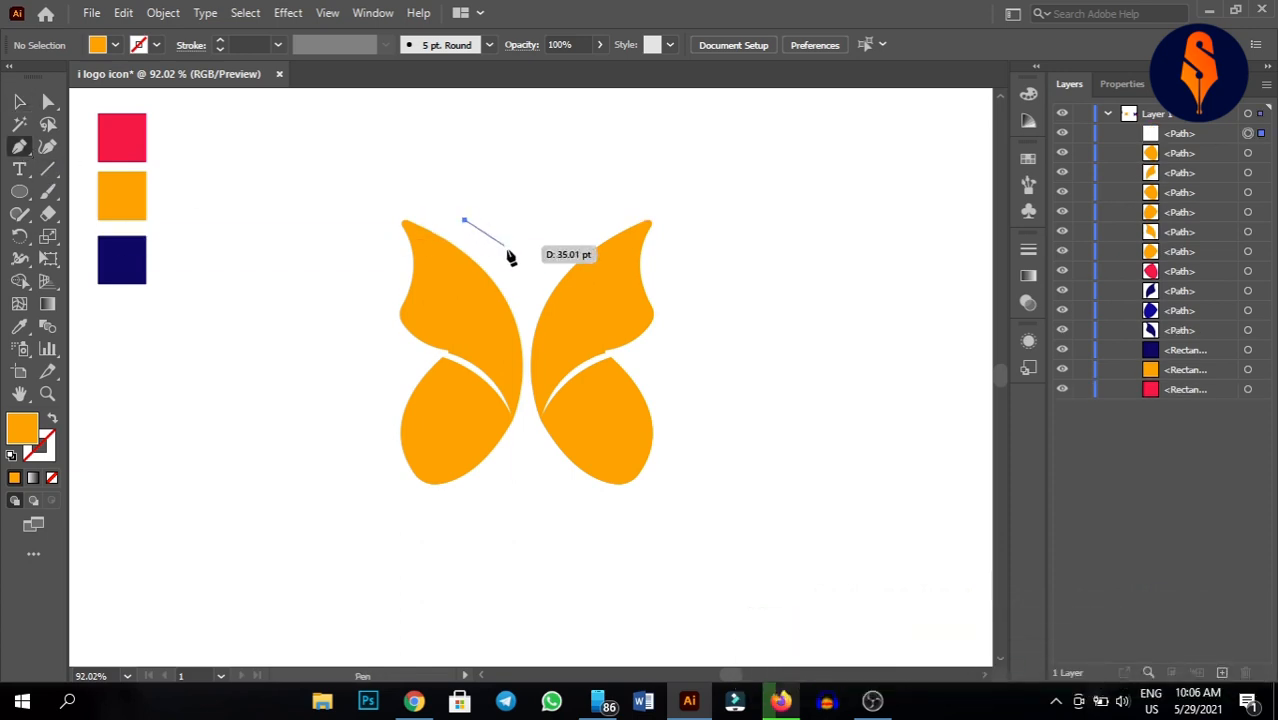
drag(522, 300, 12, 500)
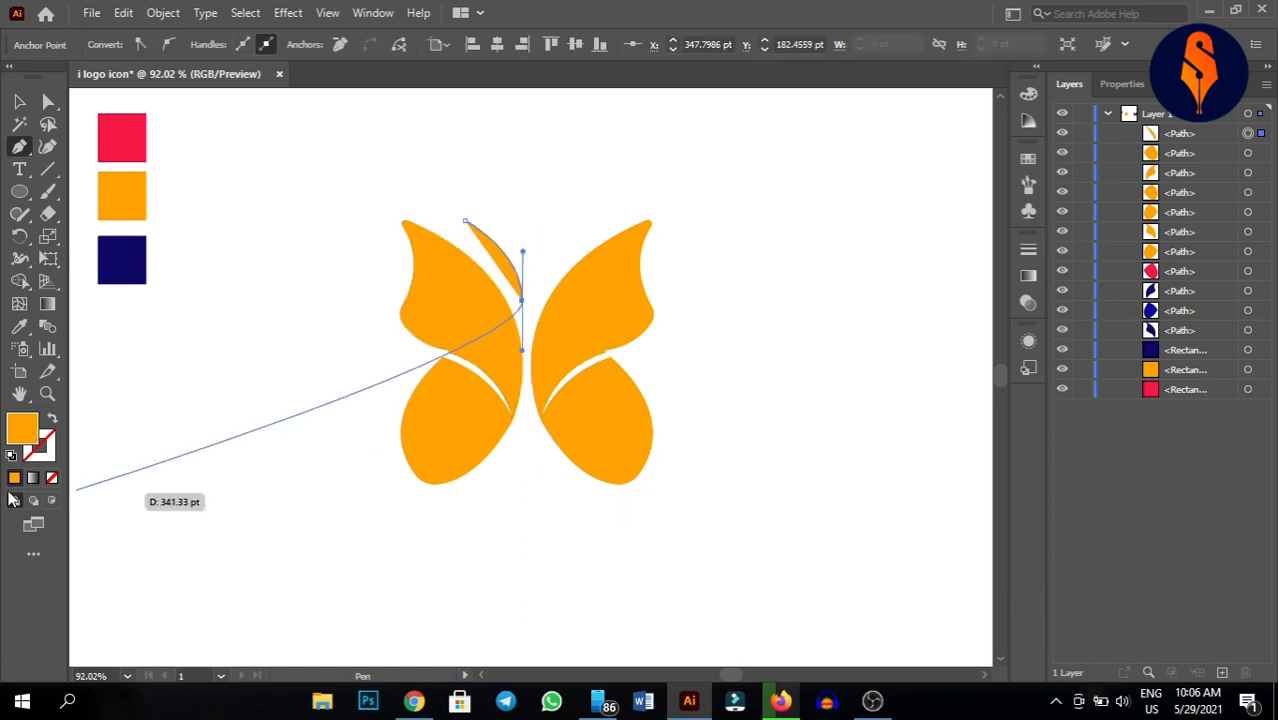
click(53, 421)
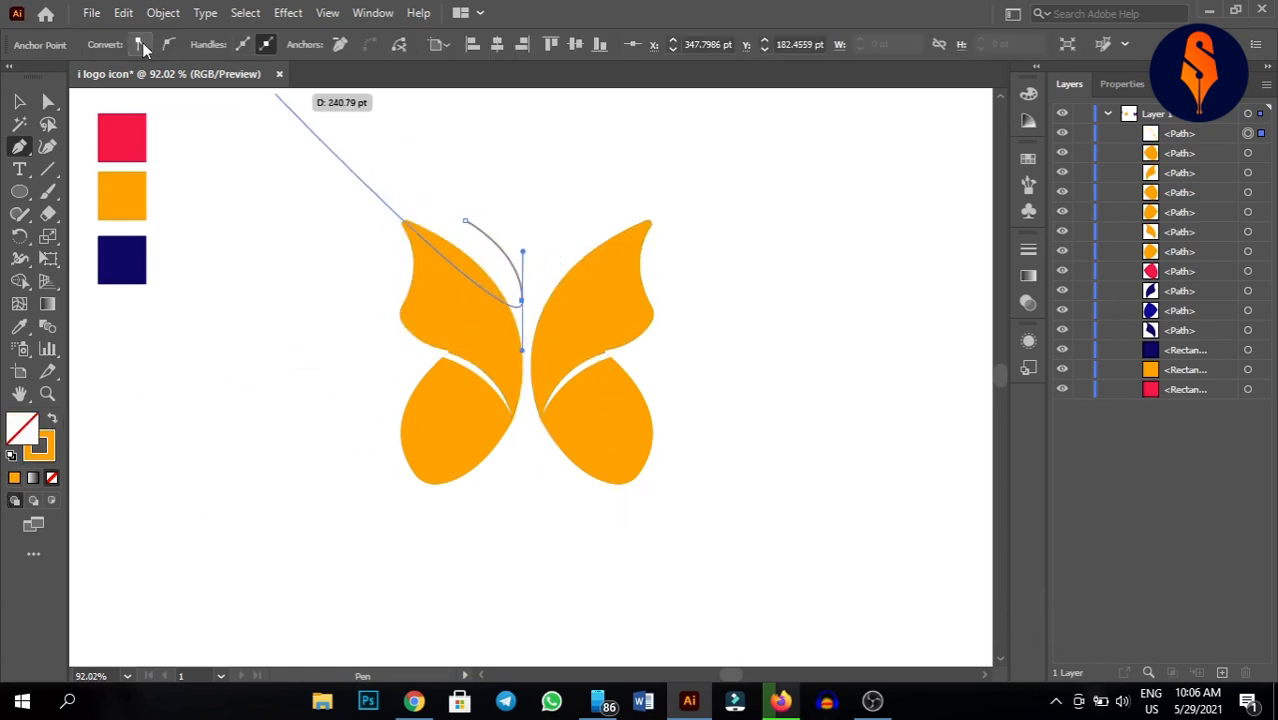
click(19, 101)
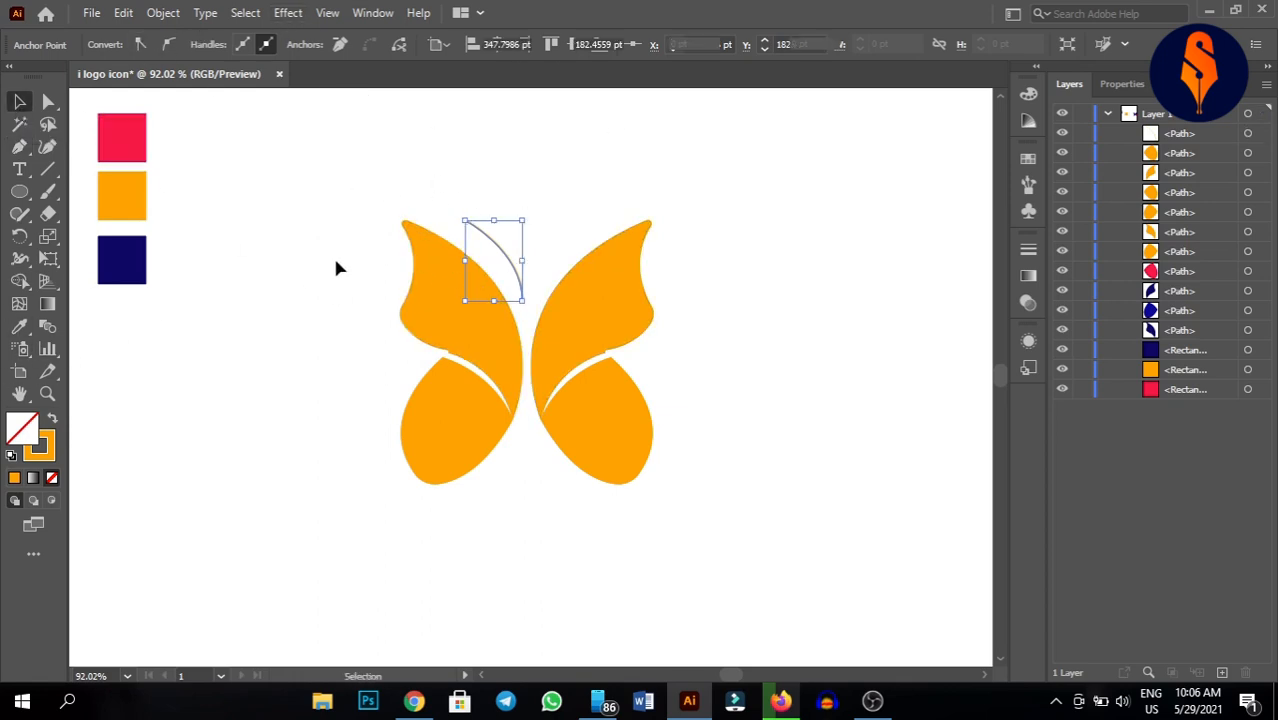
drag(443, 169, 508, 250)
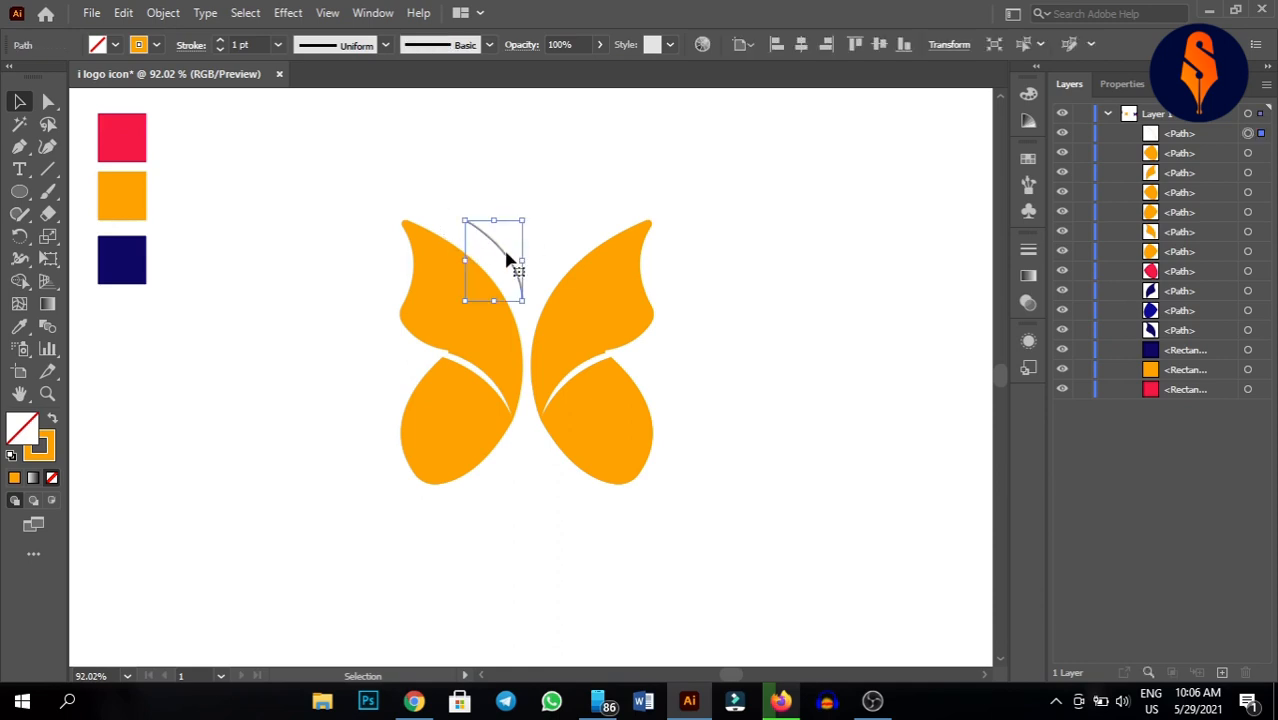
right_click(496, 248)
click(537, 158)
click(537, 158)
- Draw a tiny circle filled orange without a stroke and place it on the upper end of the antenna
click(19, 191)
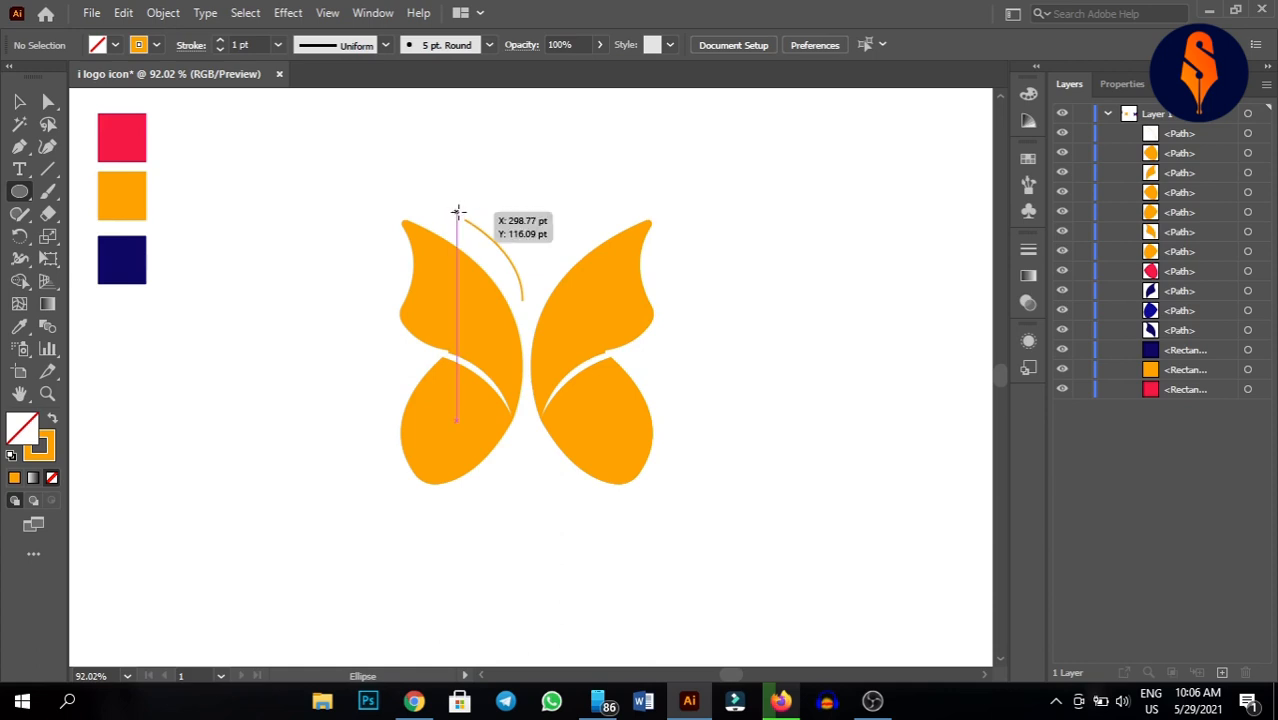
drag(457, 212, 463, 218)
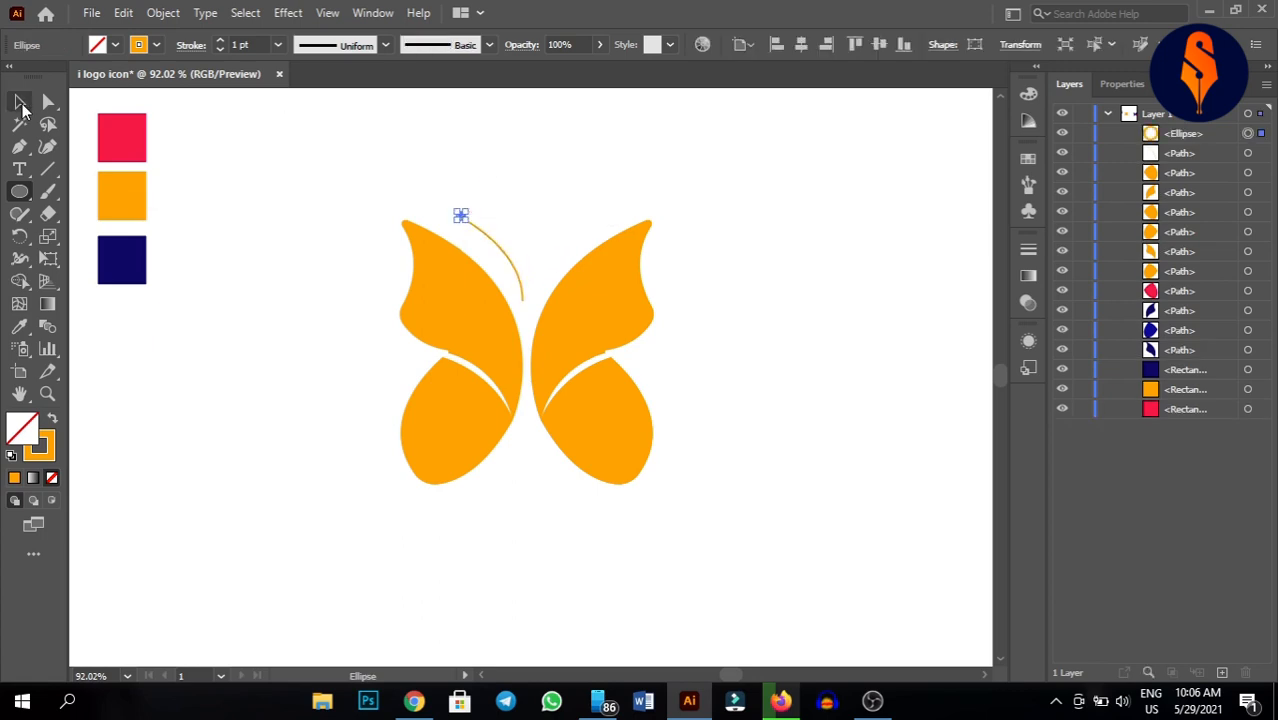
key(v)
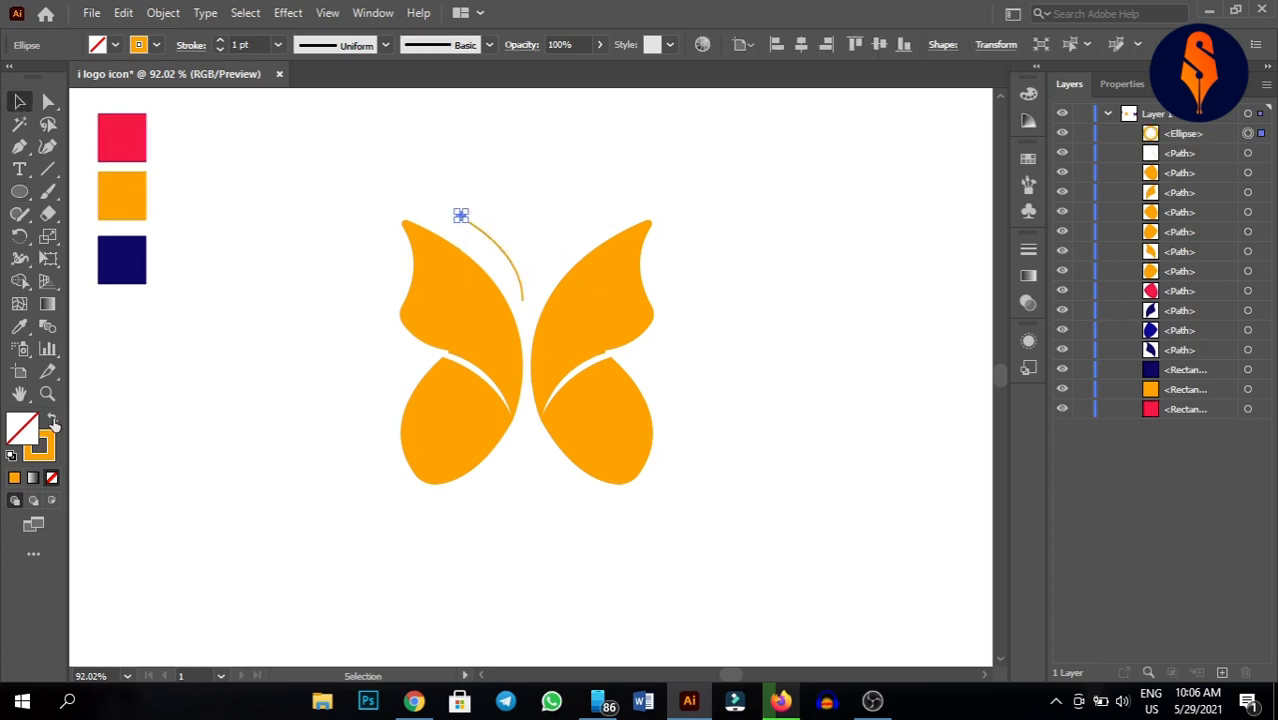
click(288, 197)
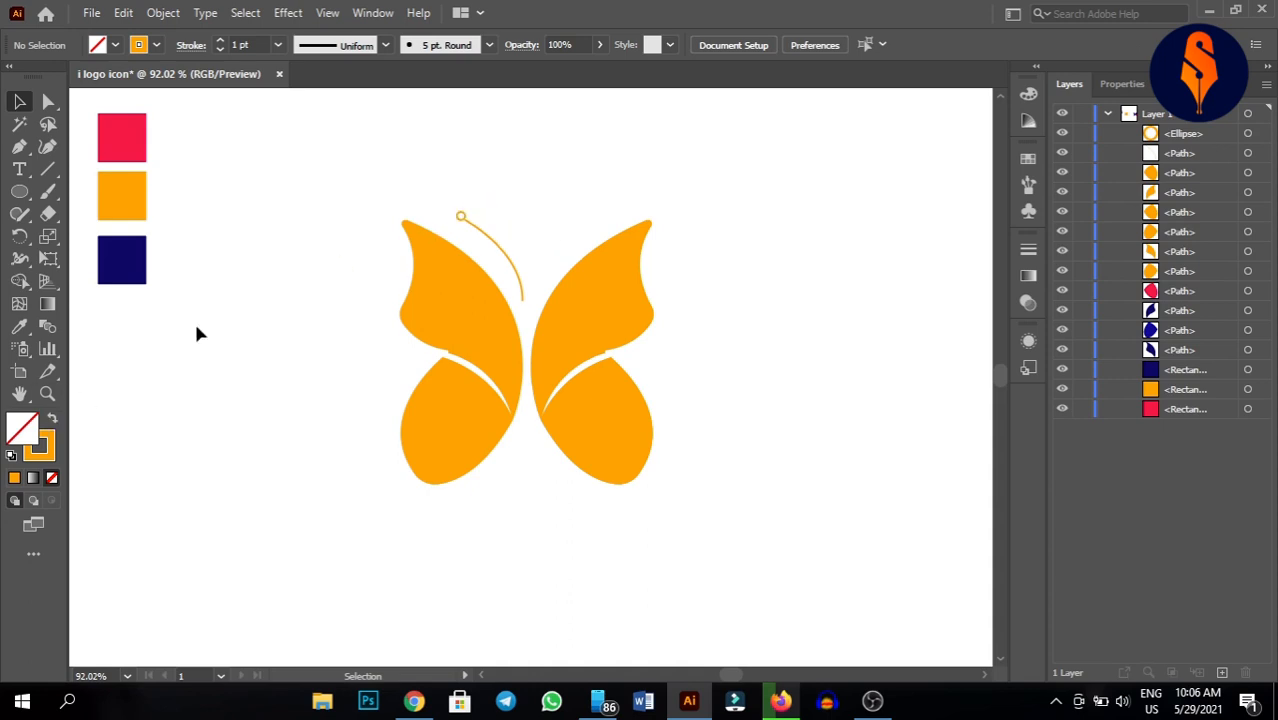
click(461, 217)
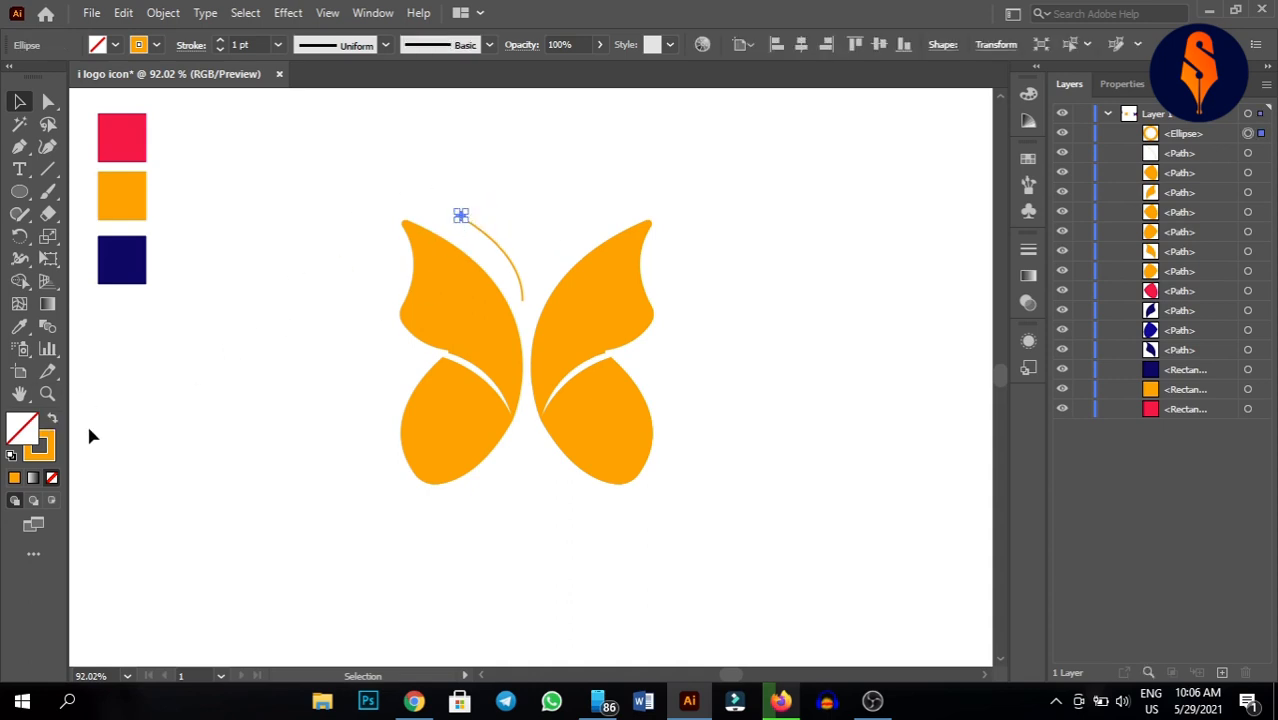
click(53, 422)
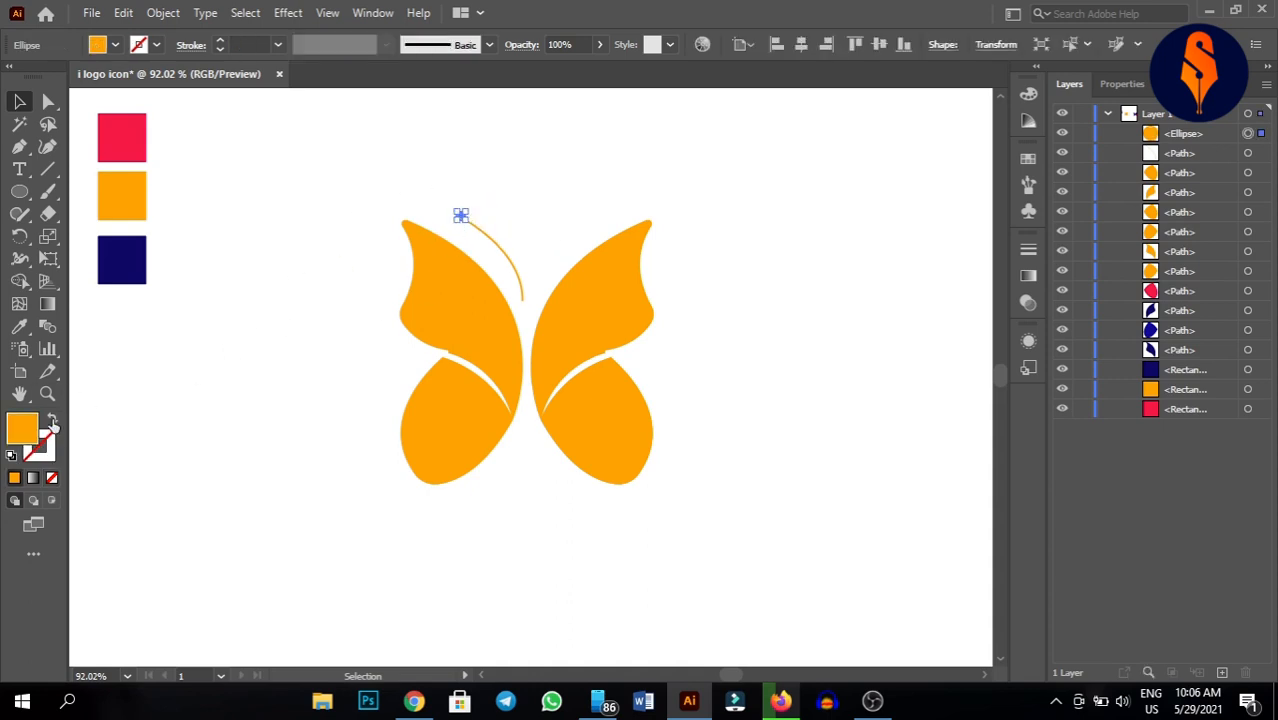
click(360, 223)
drag(460, 216, 464, 226)
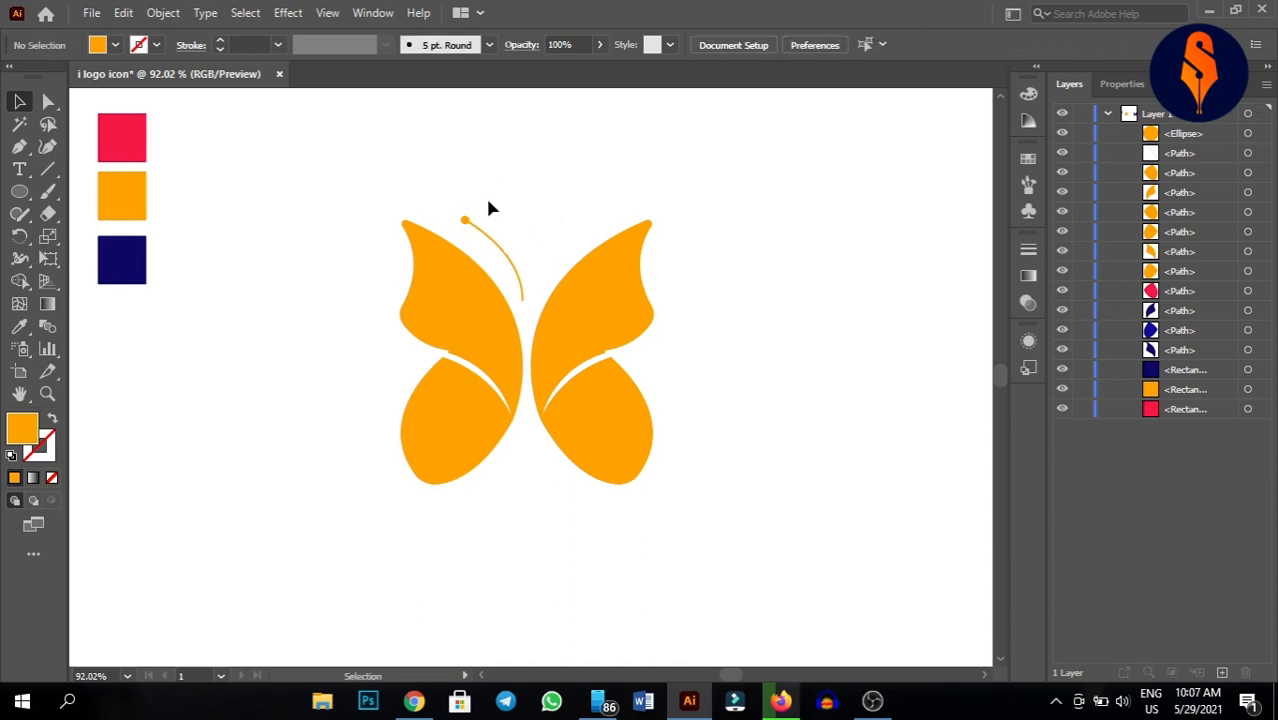
- Reflect a copy of the antenna and its tip circle across the vertical axis and move it right so the lower ends meet
click(489, 228)
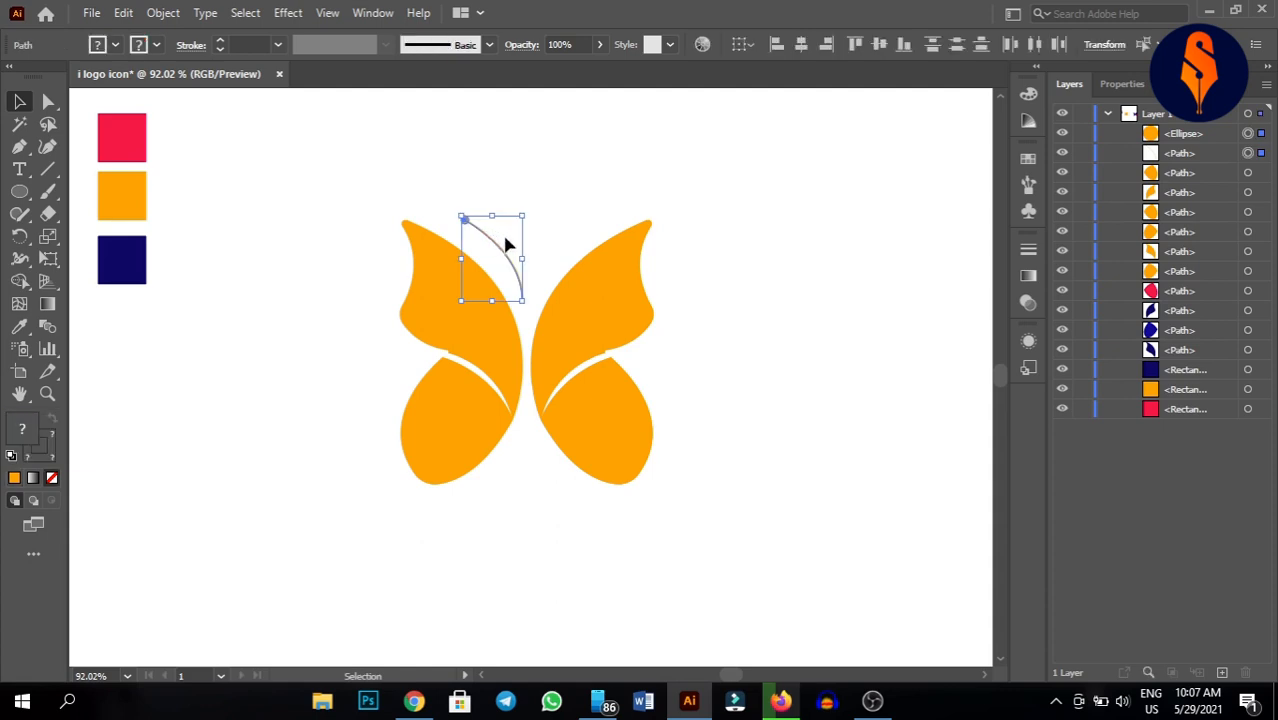
right_click(490, 237)
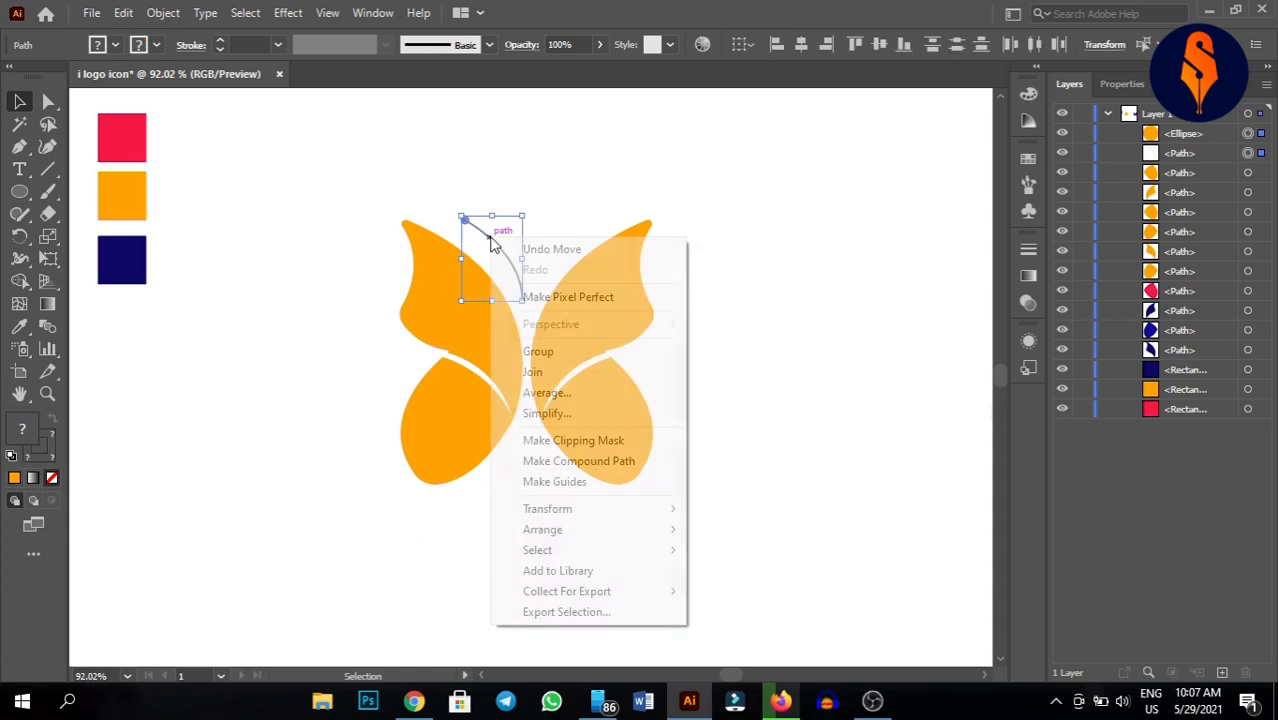
mouse_move(618, 519)
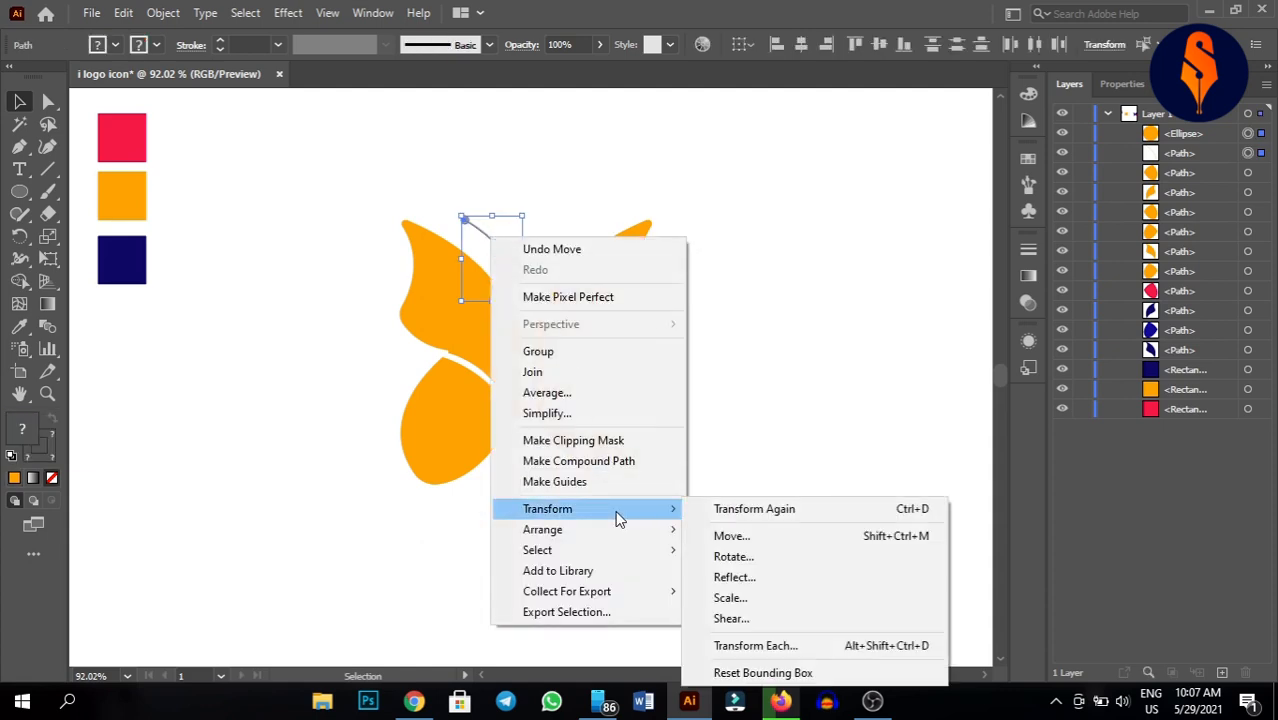
click(748, 579)
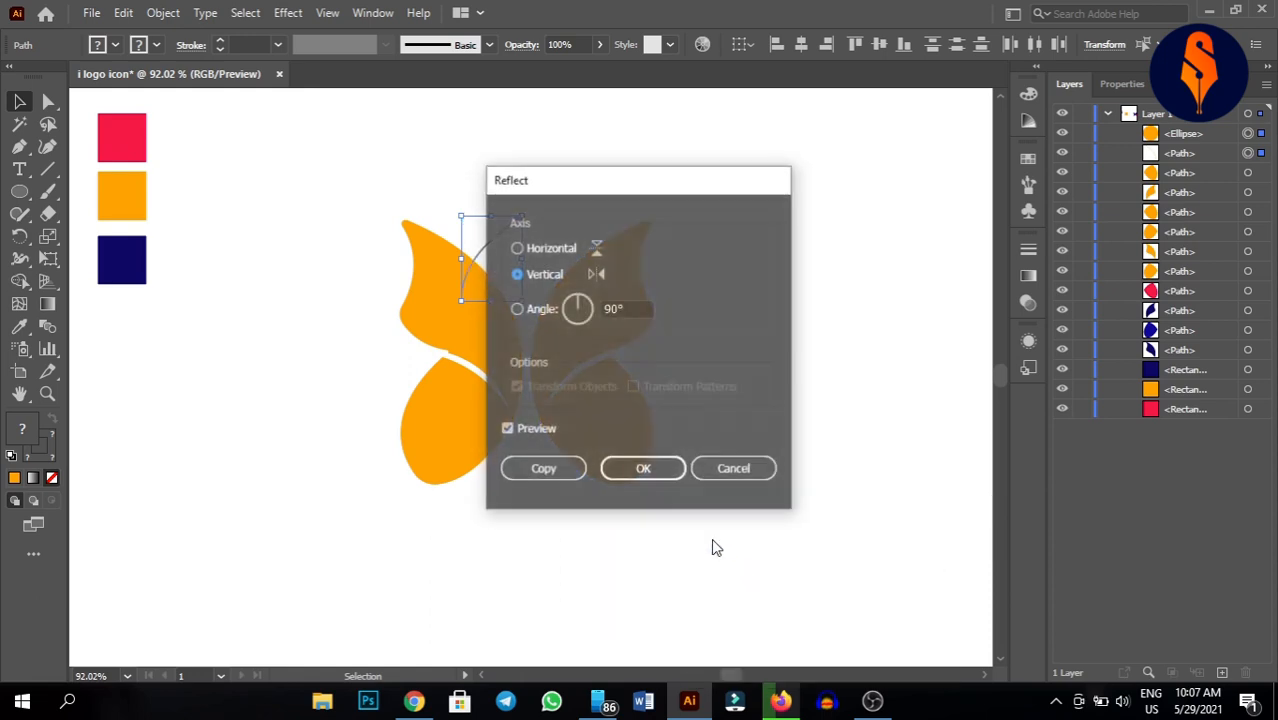
click(576, 472)
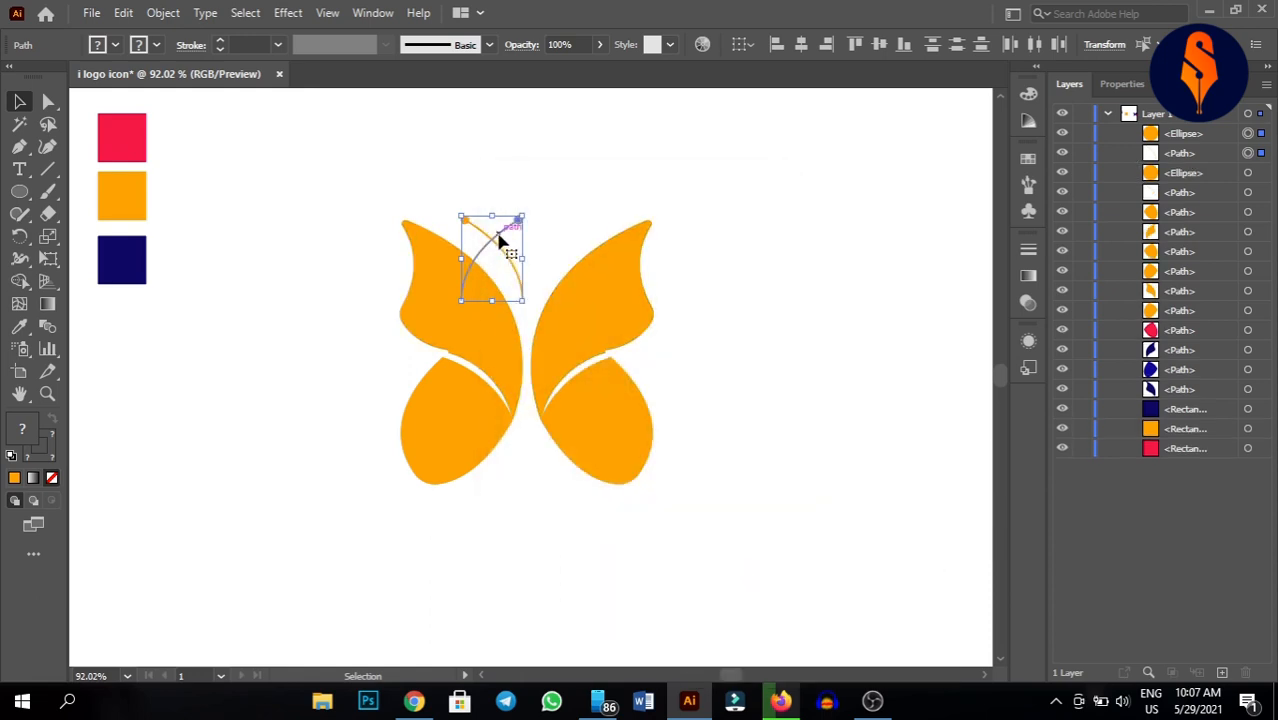
drag(502, 240, 566, 224)
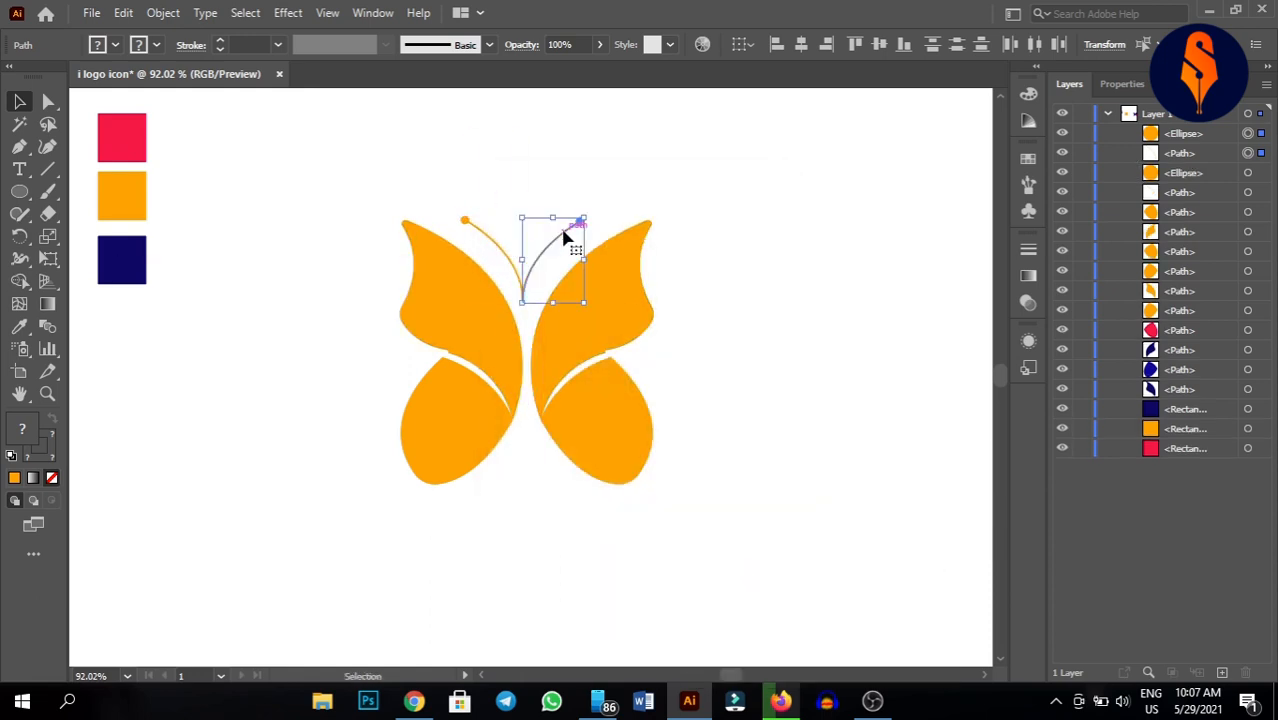
click(781, 240)
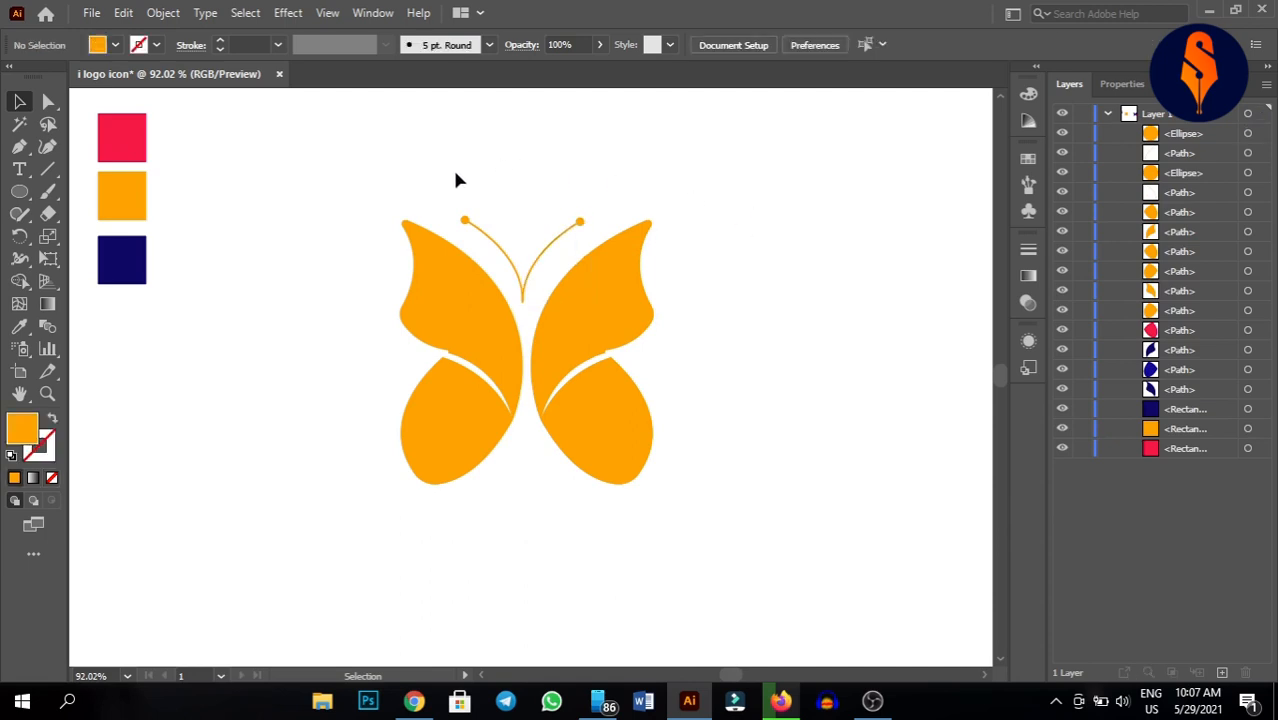
- Nudge both antennae slightly right to centre them over the gap between the wings
drag(575, 218, 605, 248)
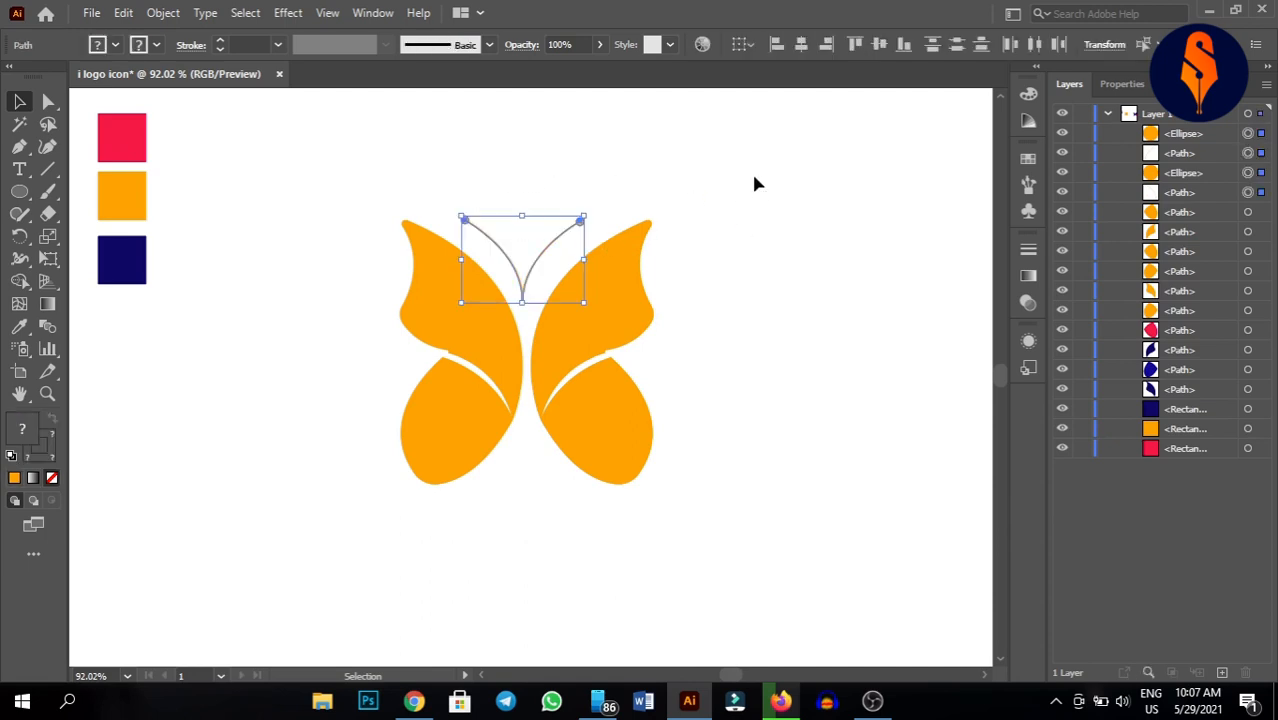
key(Right)
key(Right)
key(Right)
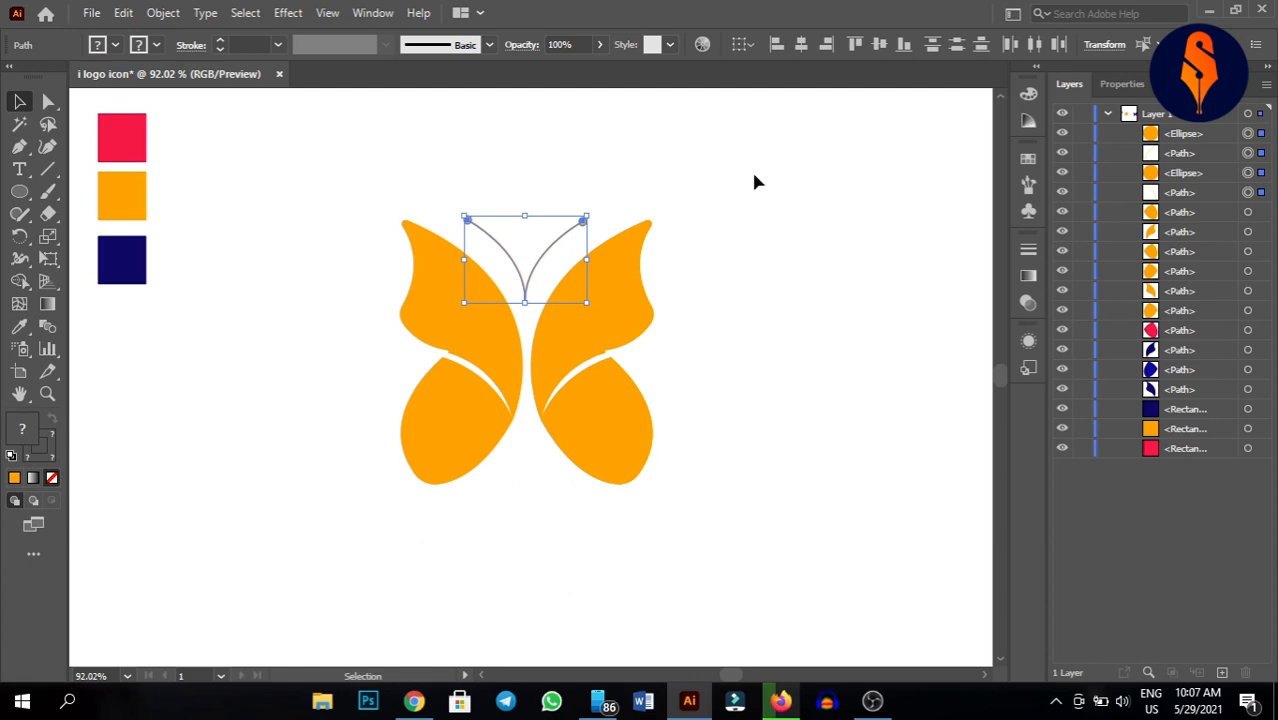
click(755, 183)
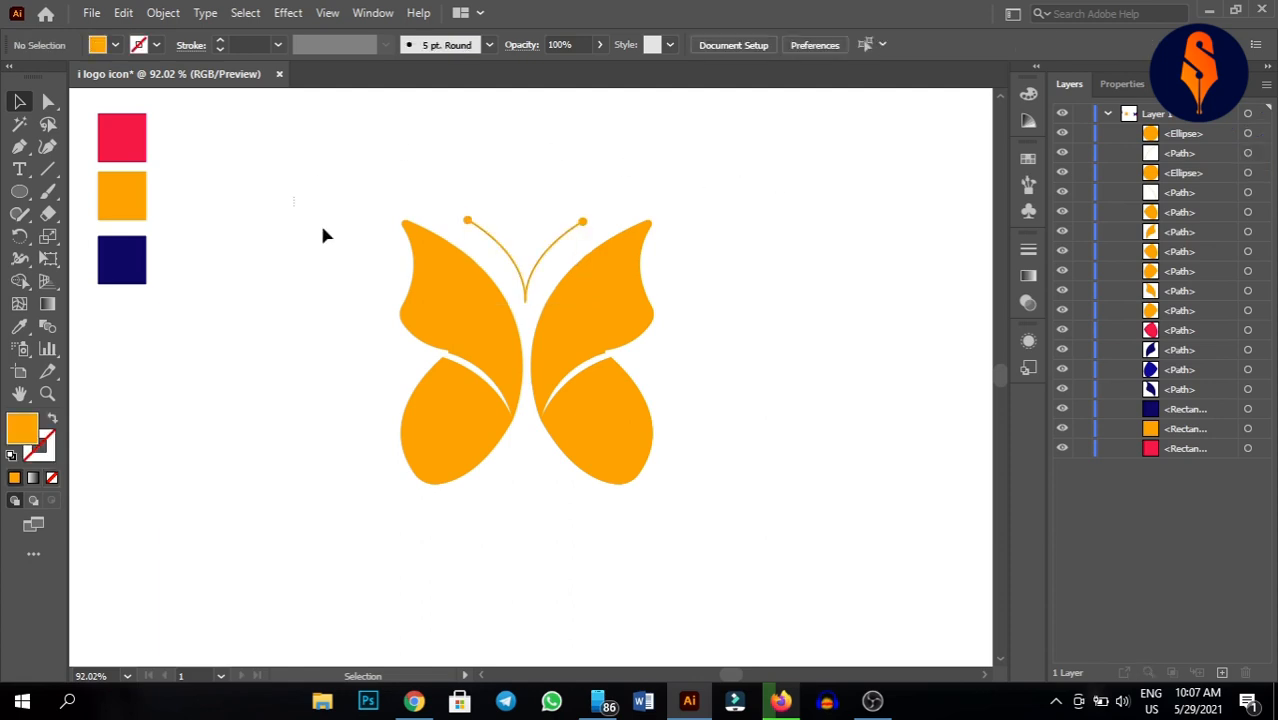
drag(322, 235, 773, 523)
click(829, 366)
drag(328, 350, 808, 480)
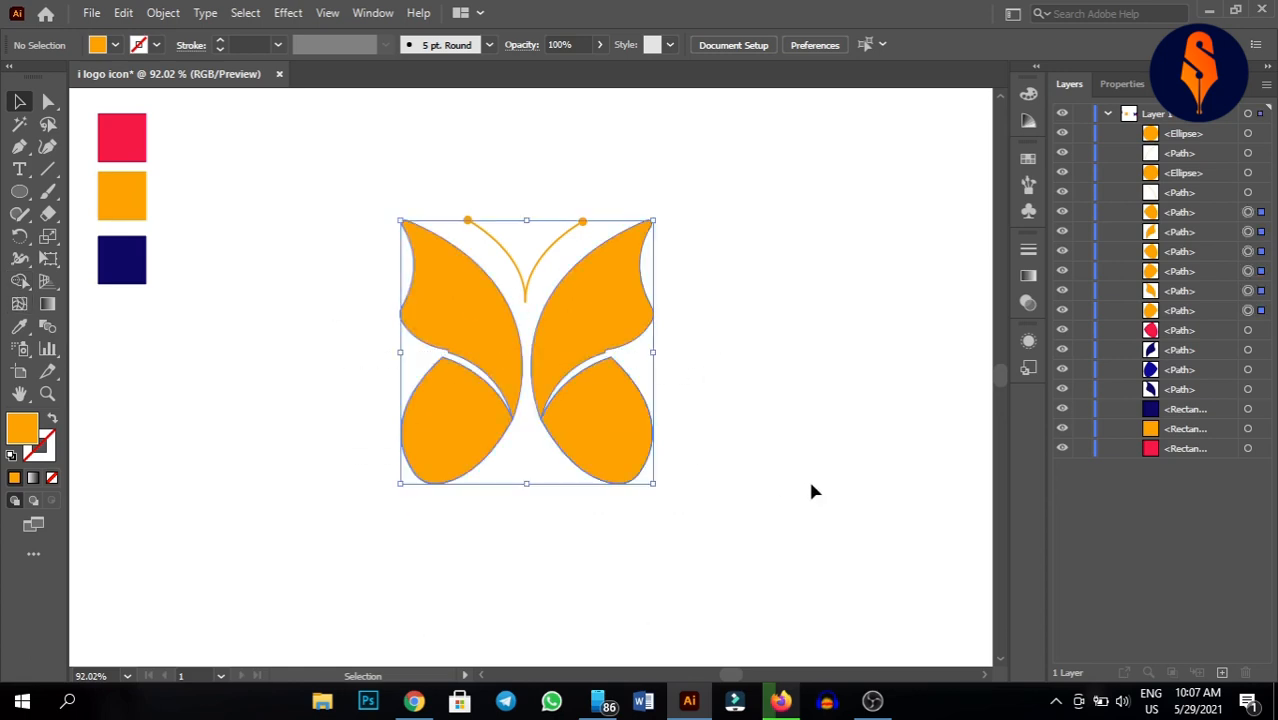
click(720, 462)
- Recolor both lower wings navy by sampling the navy swatch square with the Eyedropper
click(445, 432)
click(19, 326)
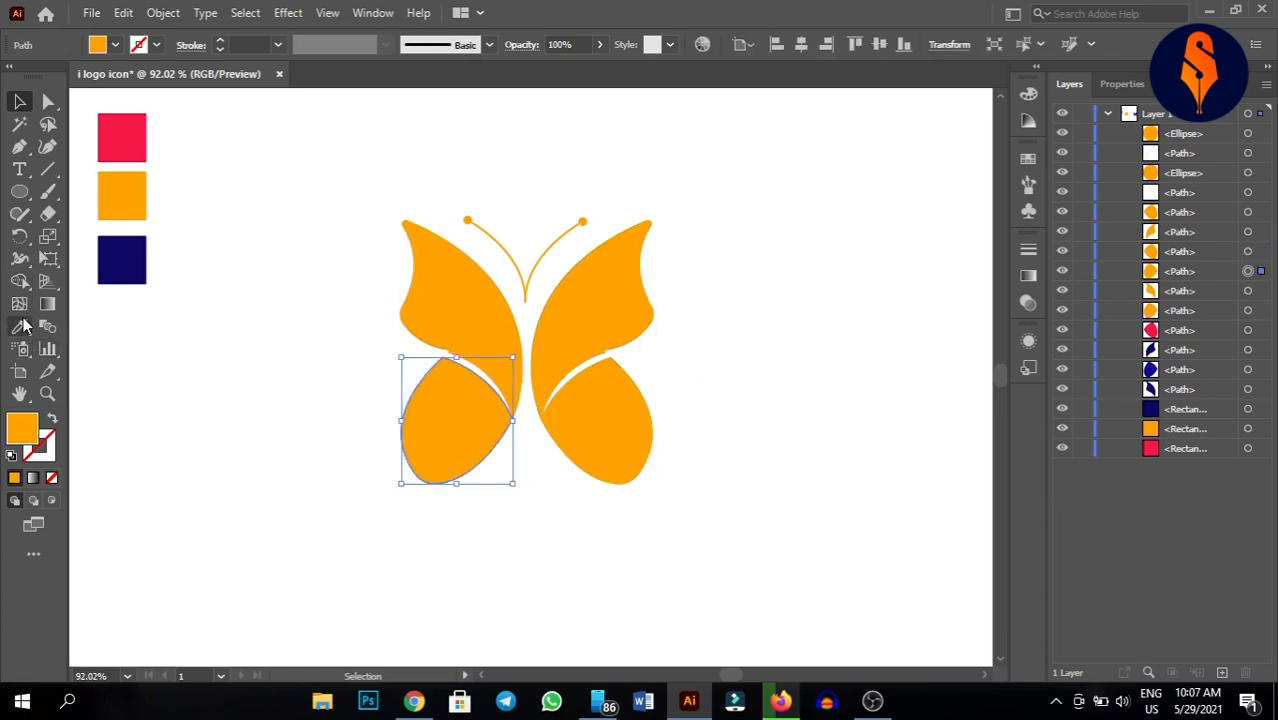
click(134, 254)
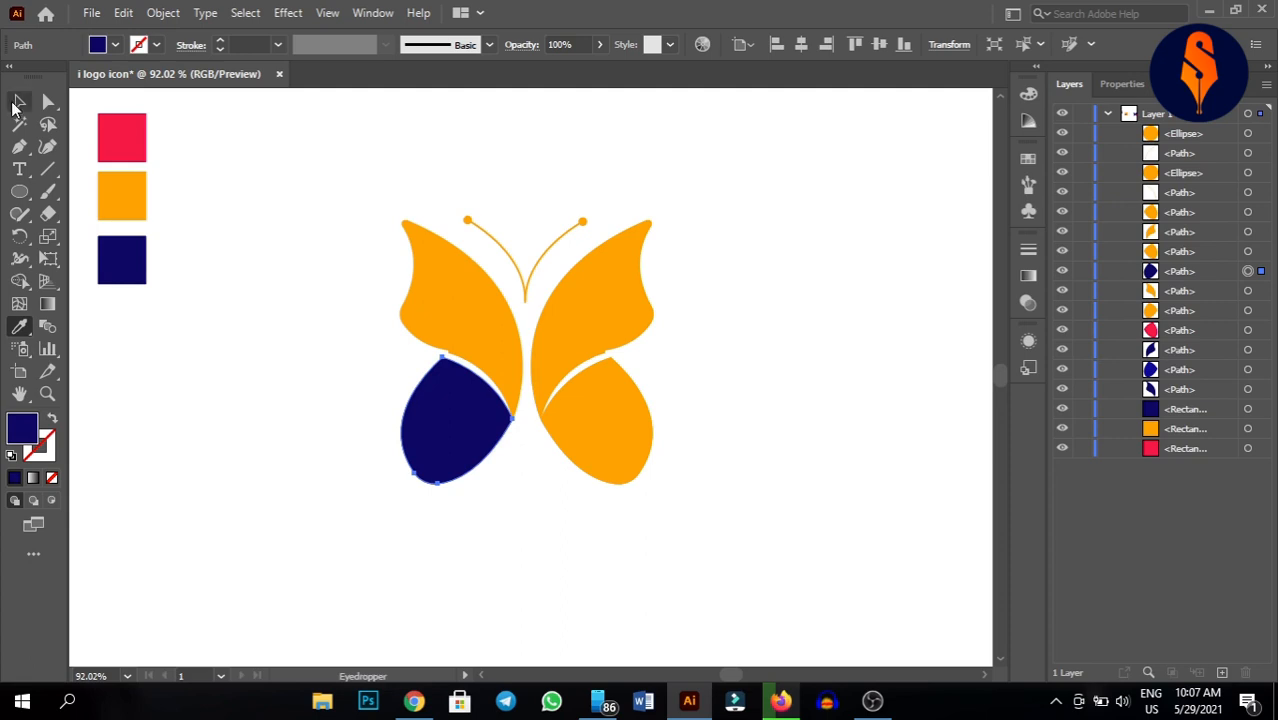
click(16, 102)
click(590, 428)
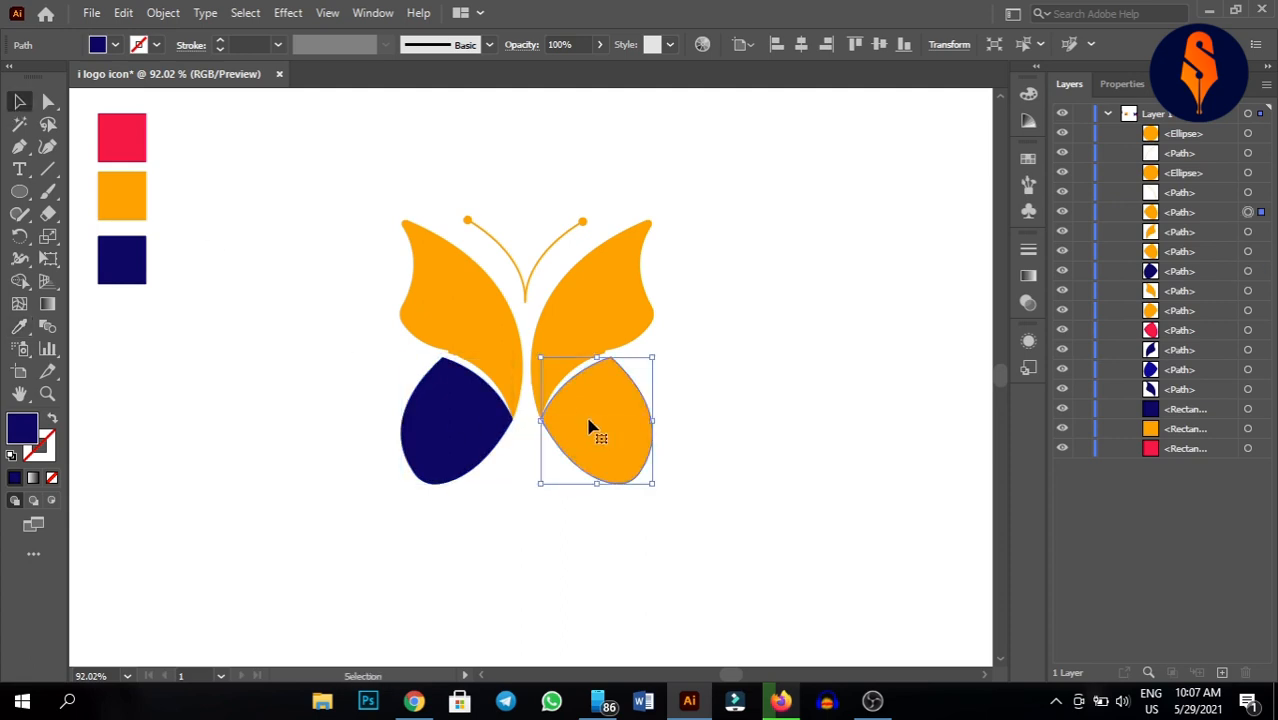
click(19, 327)
click(117, 251)
key(v)
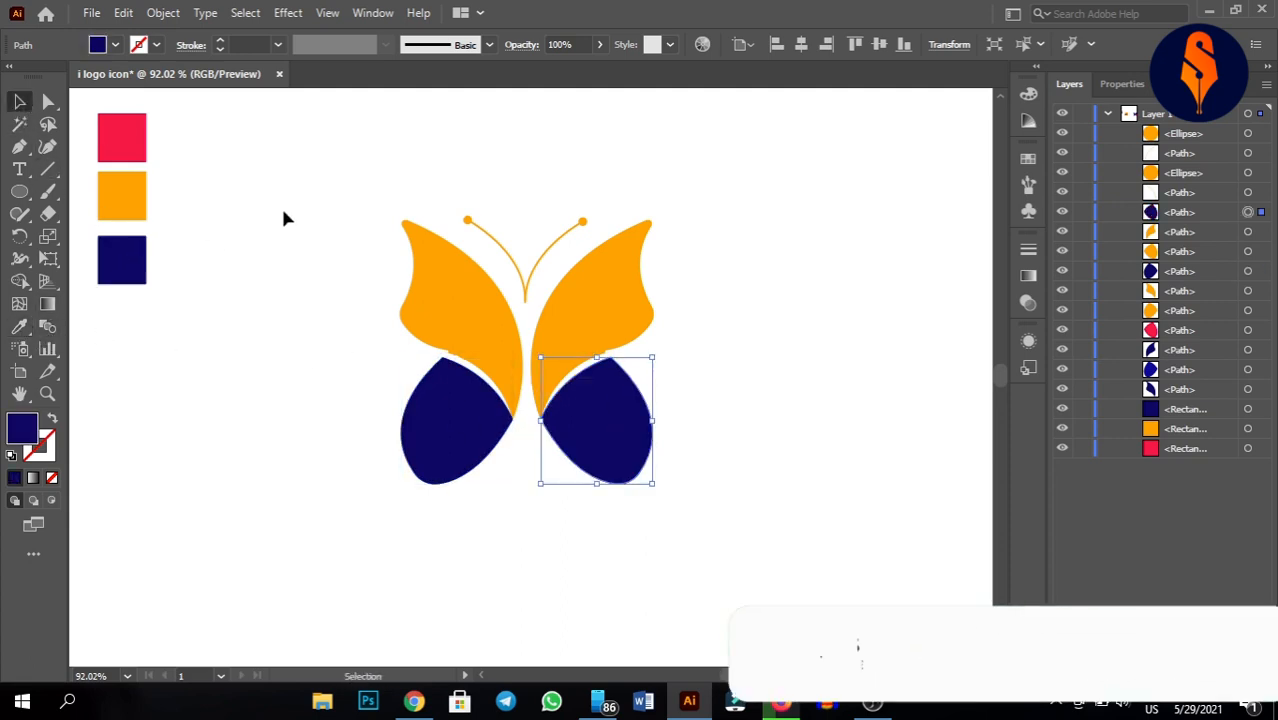
click(285, 217)
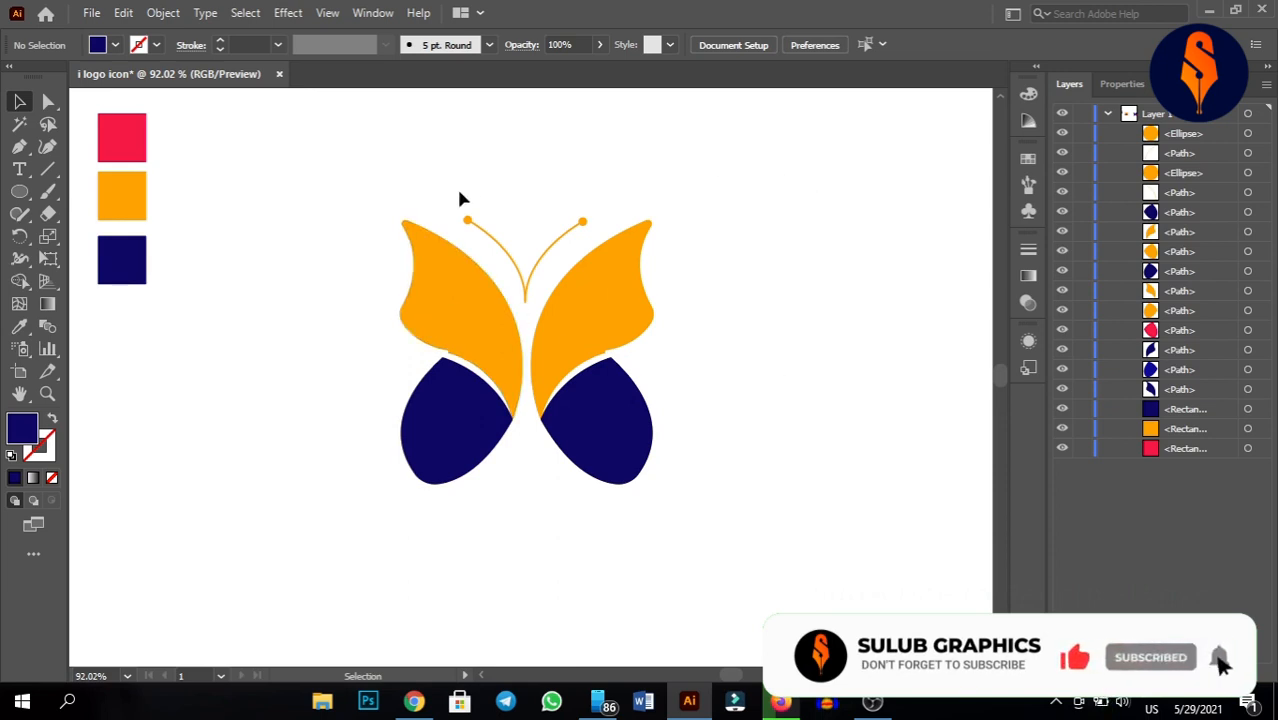
- Recolor the circles on both antenna tips navy by sampling the navy swatch square
click(467, 220)
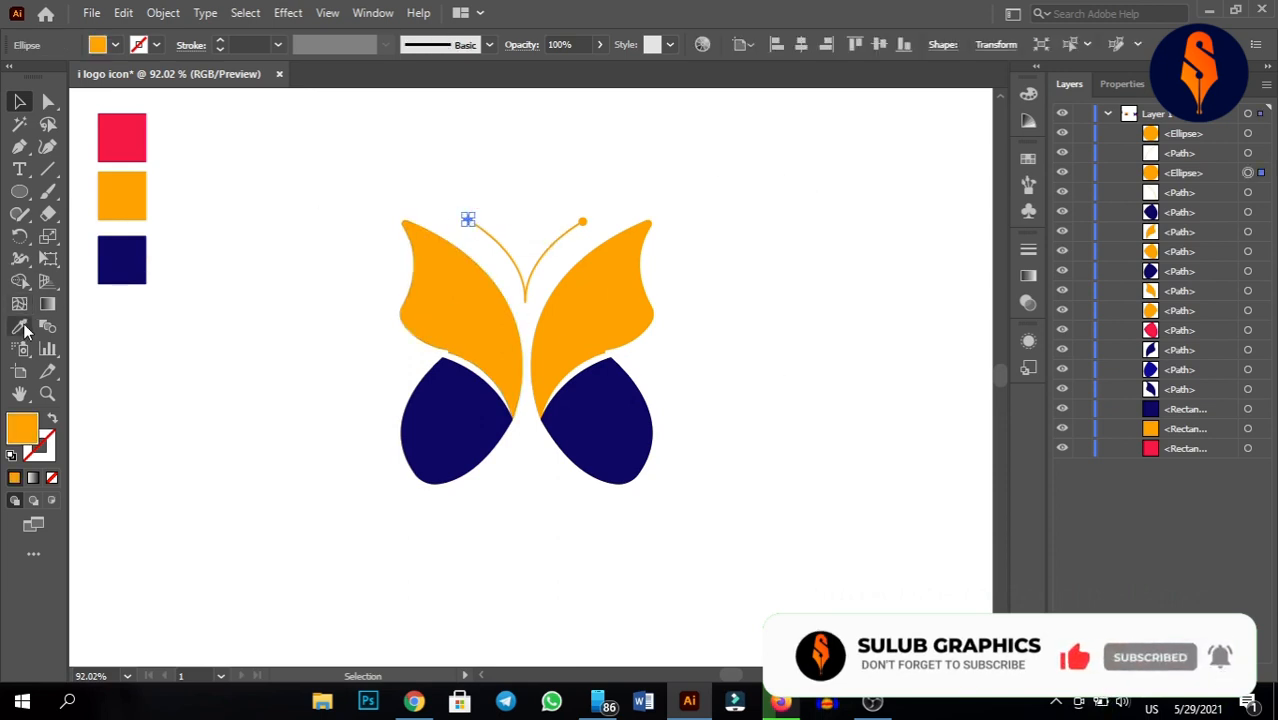
click(117, 251)
key(v)
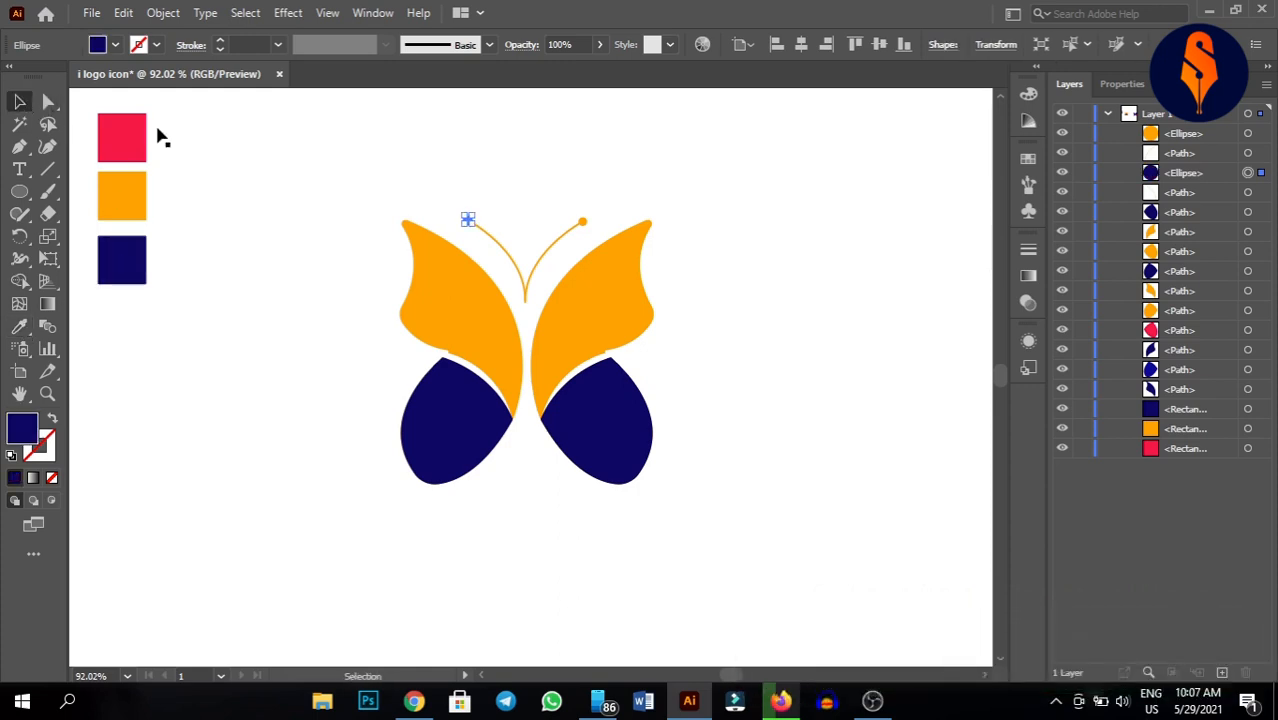
click(568, 170)
click(583, 221)
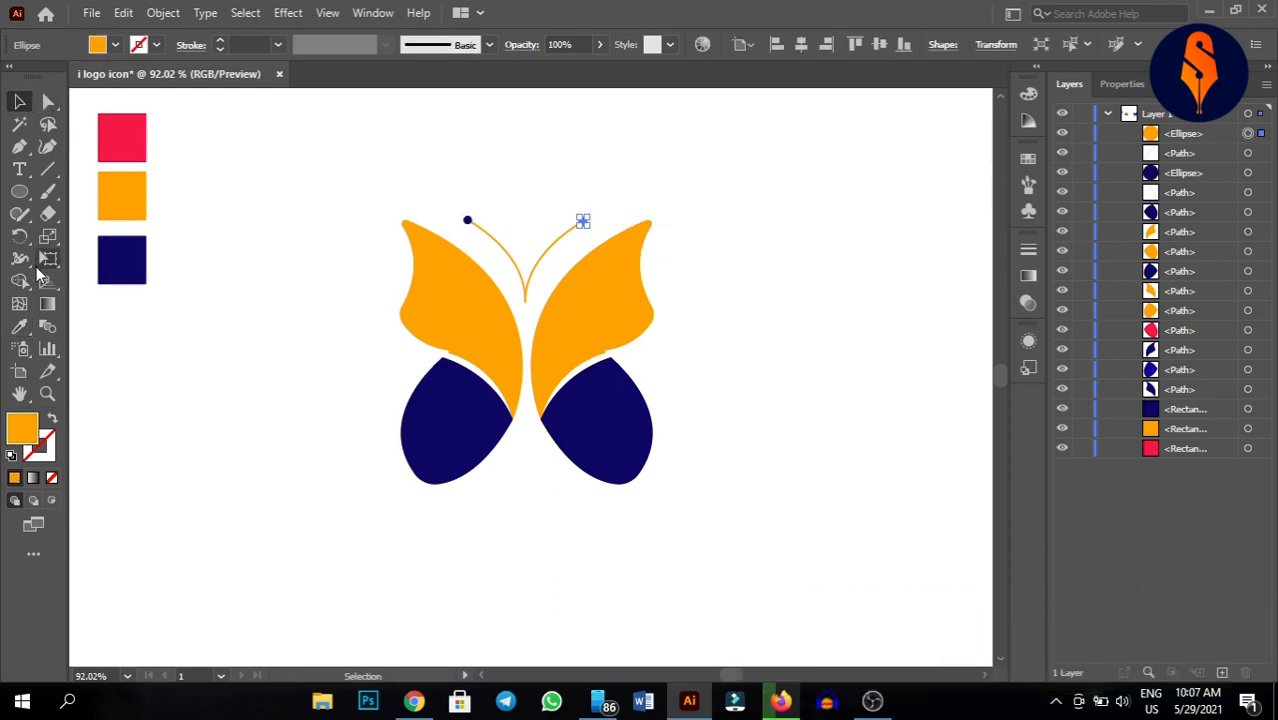
click(19, 326)
click(120, 251)
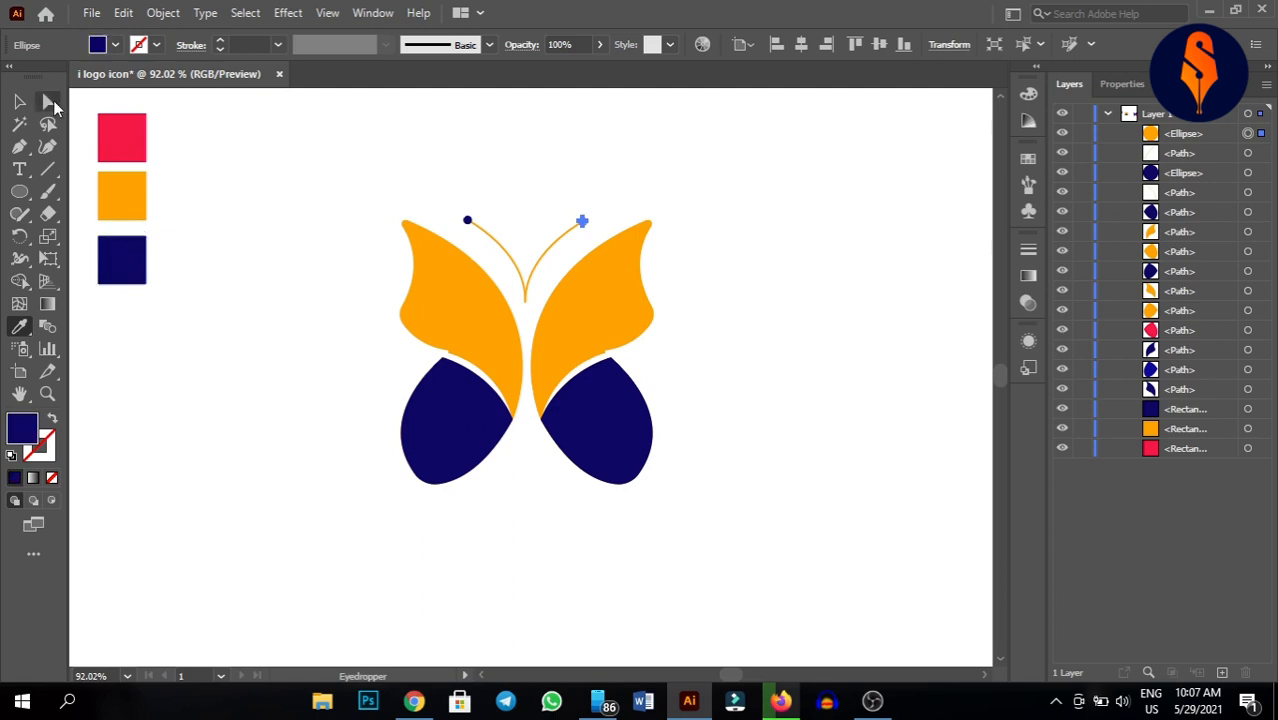
click(20, 102)
click(277, 204)
drag(332, 170, 812, 558)
click(868, 472)
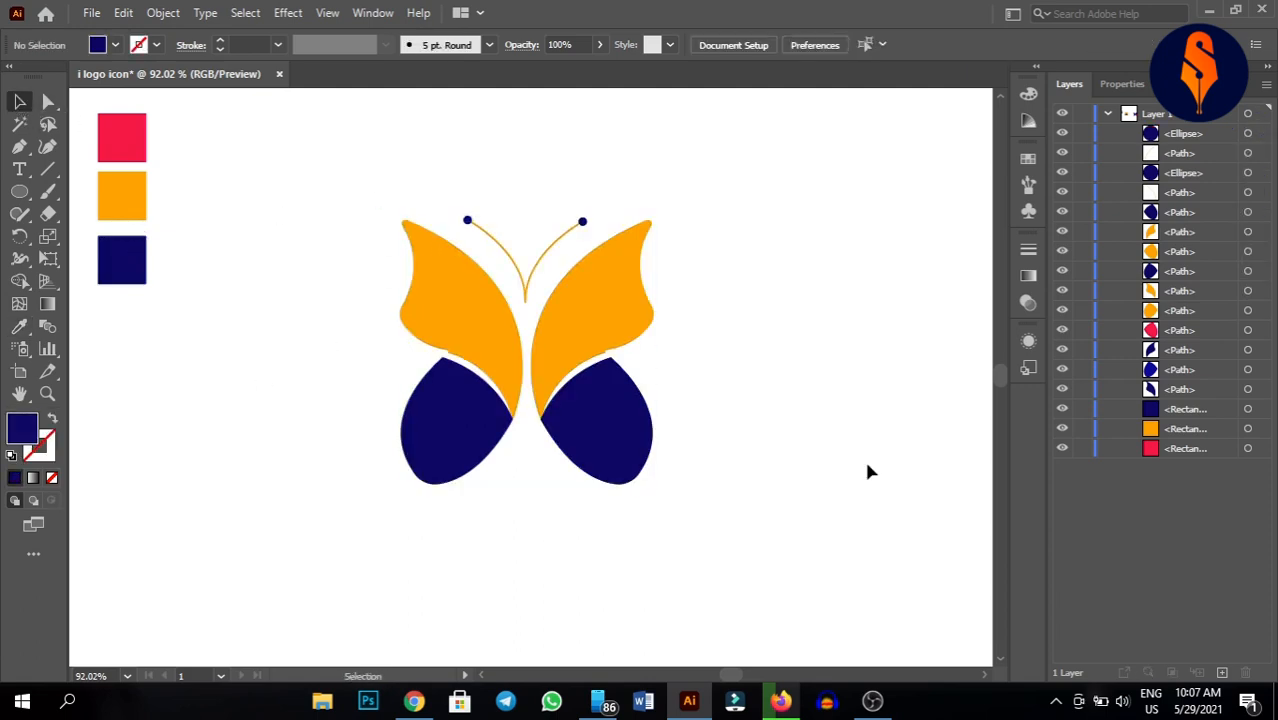